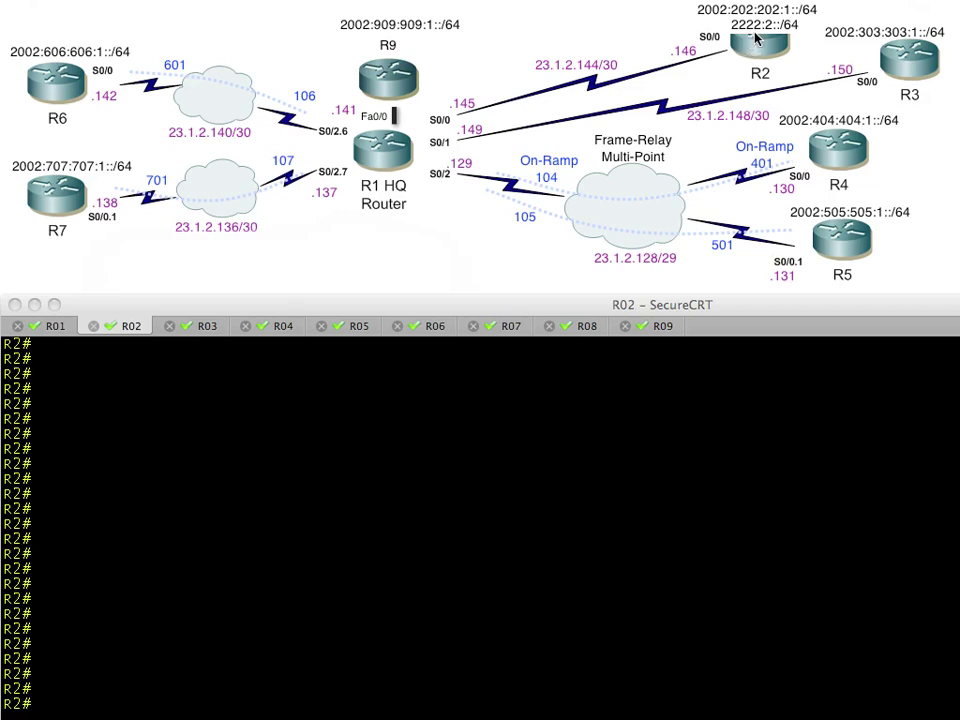
In R2's session, enter global configuration mode and create loopback interface 1000
{"action": "left_click", "coordinate": [130, 330]}
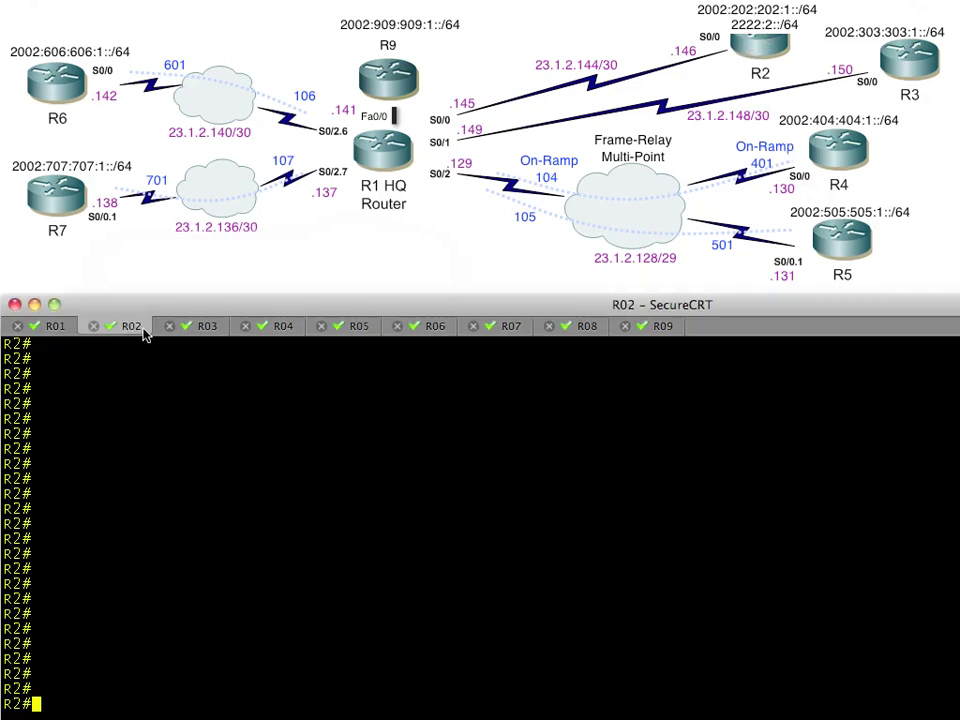
{"action": "type", "text": "conf t"}
{"action": "key", "text": "Return"}
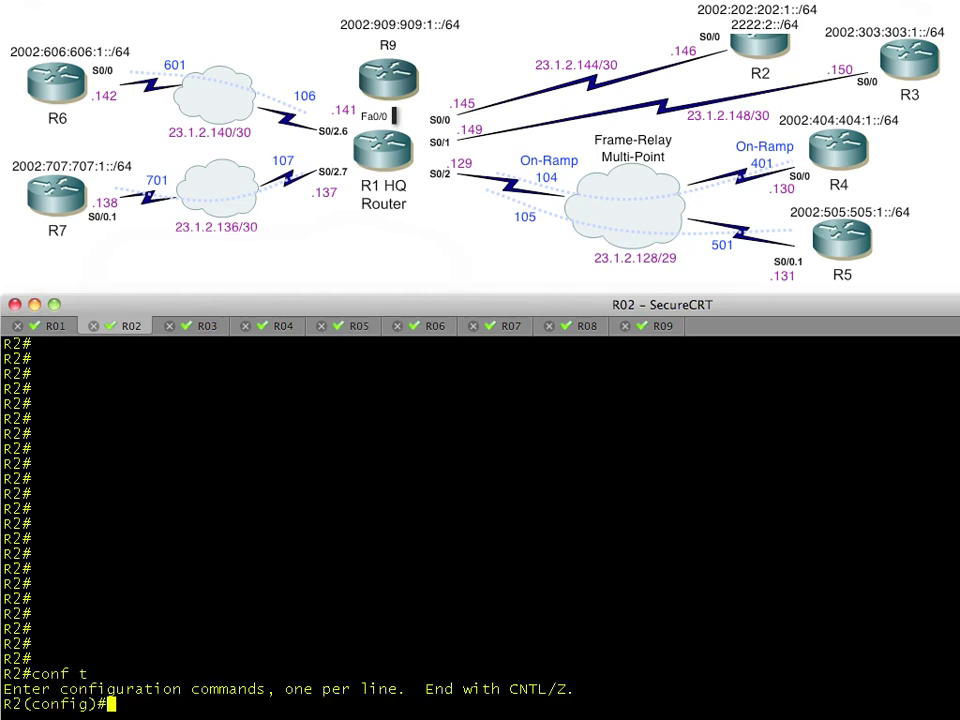
{"action": "type", "text": "interfa"}
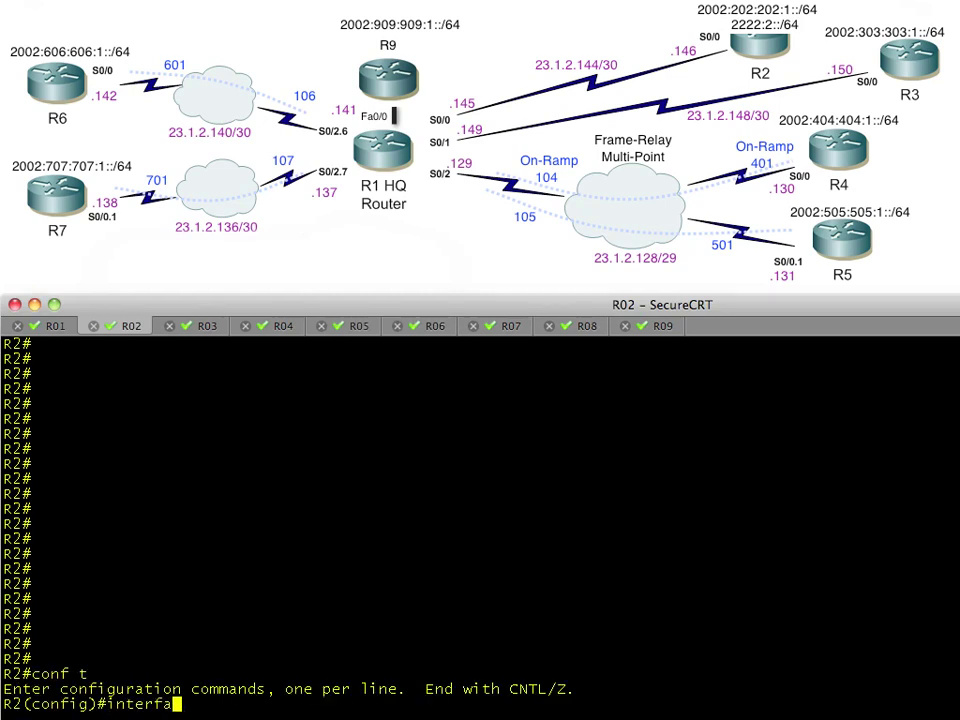
{"action": "type", "text": "ce loop 1000"}
{"action": "key", "text": "Return"}
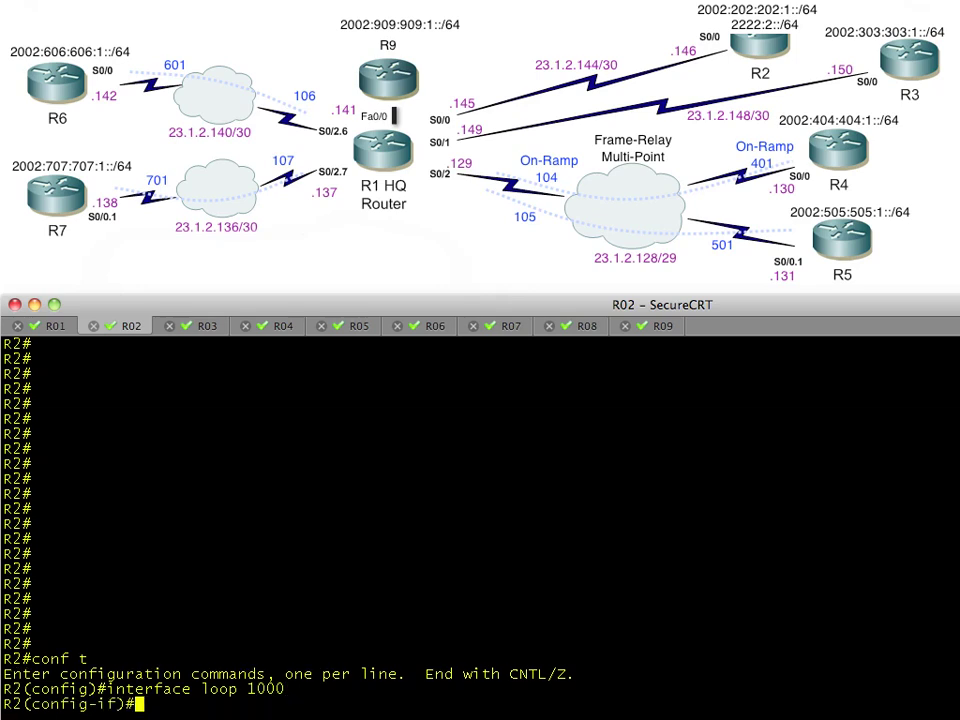
{"action": "key", "text": "Return"}
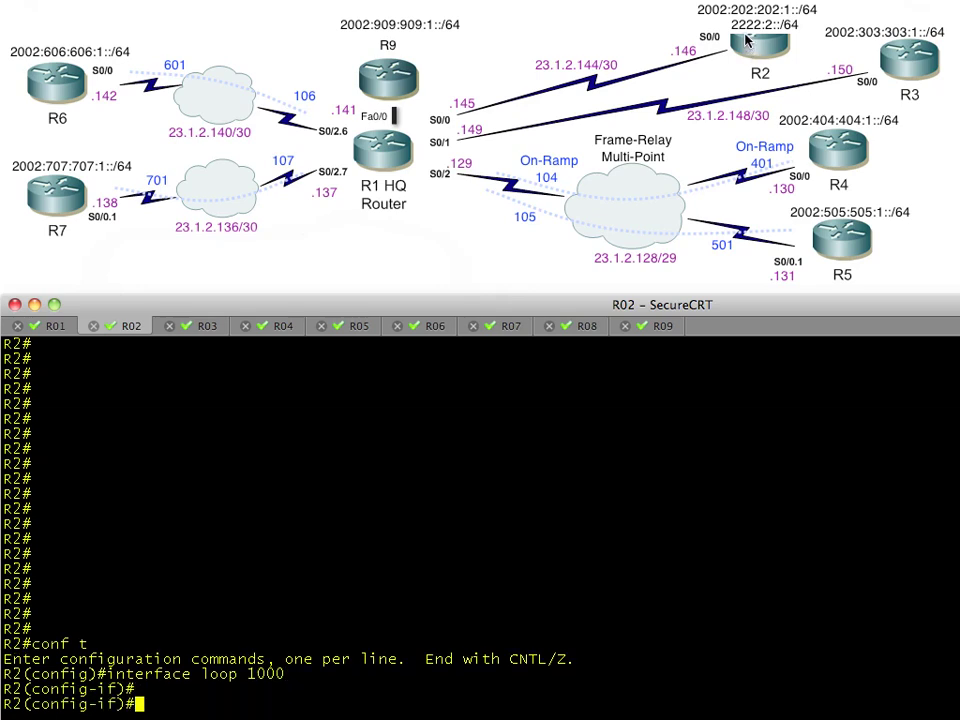
{"action": "key", "text": "Return"}
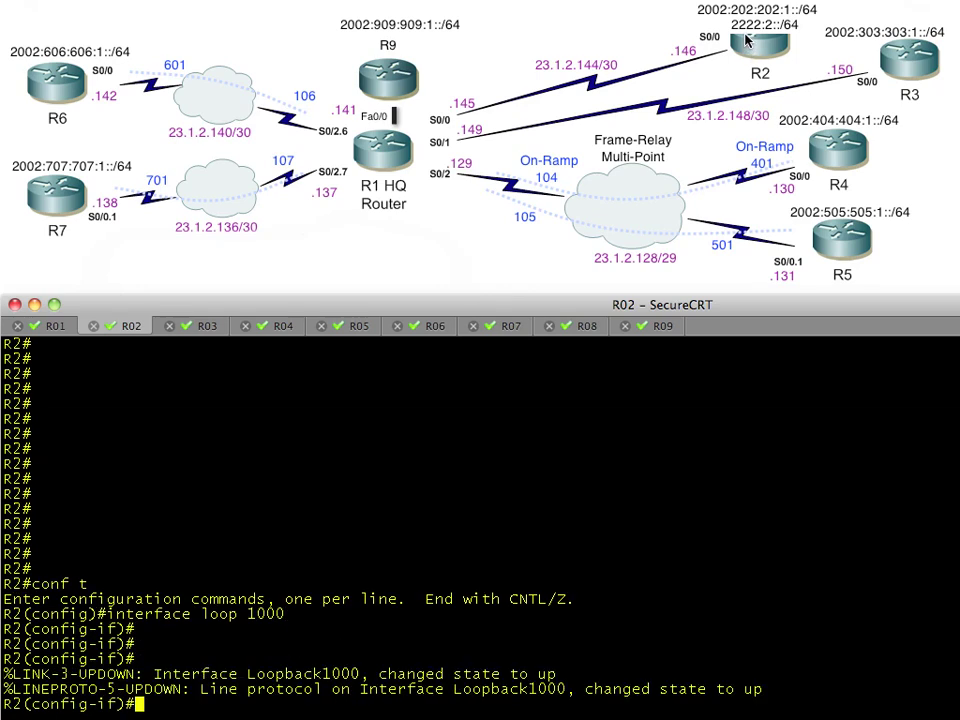
Assign the IPv6 address 2222:2::2/64 to R2's loopback 1000 interface
{"action": "key", "text": "Return"}
{"action": "type", "text": "ipv6 address 2"}
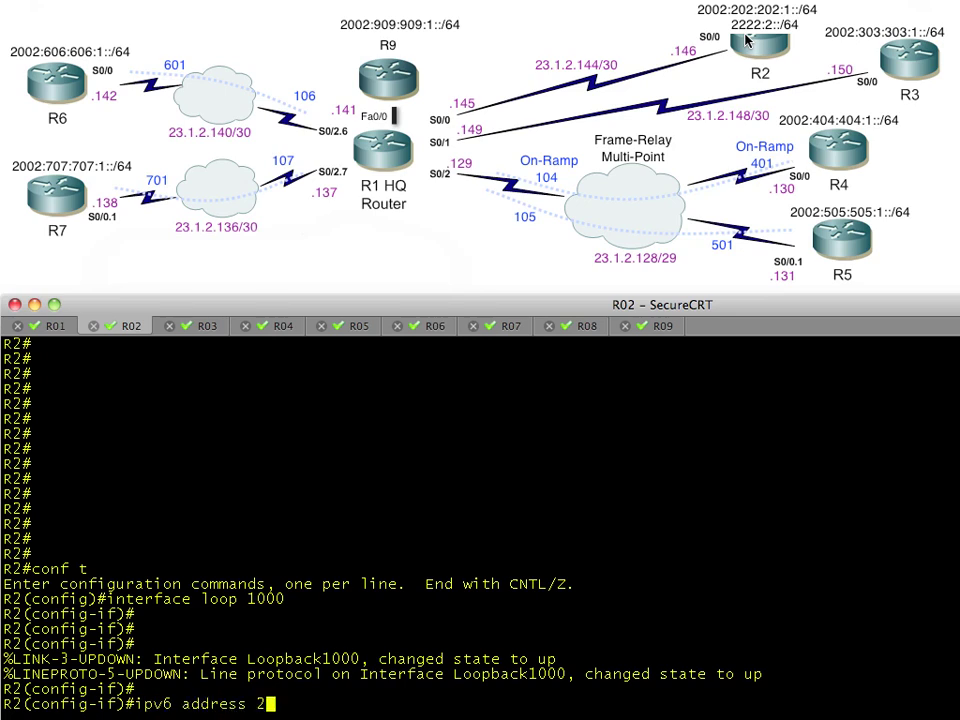
{"action": "type", "text": "222:2::2/64"}
{"action": "key", "text": "Return"}
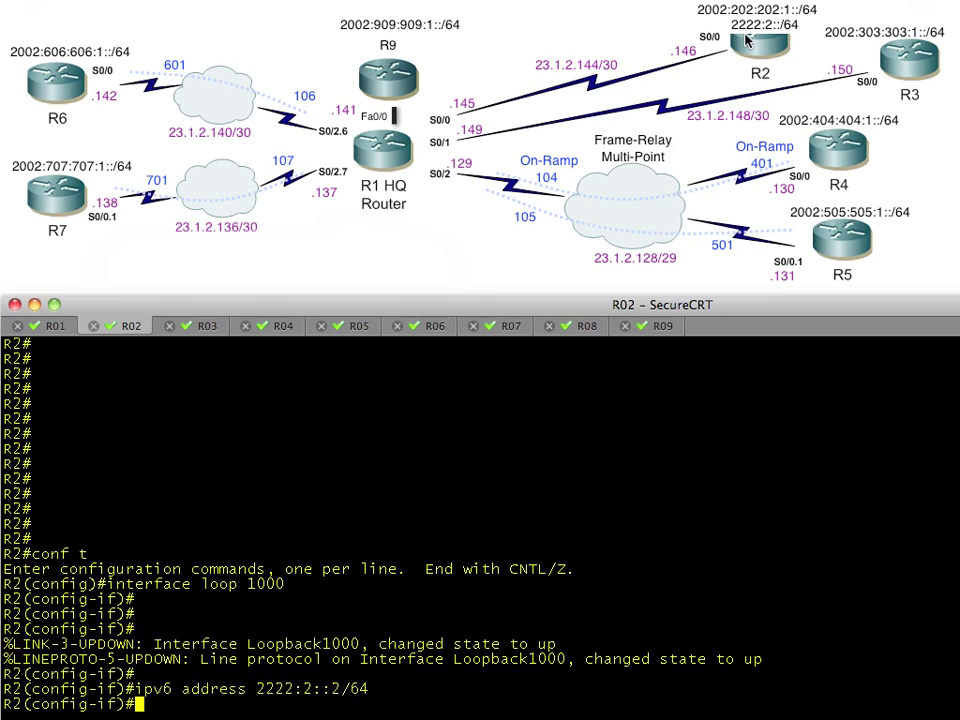
Display the brief IPv6 interface summary on R2 without leaving interface configuration mode
{"action": "type", "text": "do show ipv6 interface brief"}
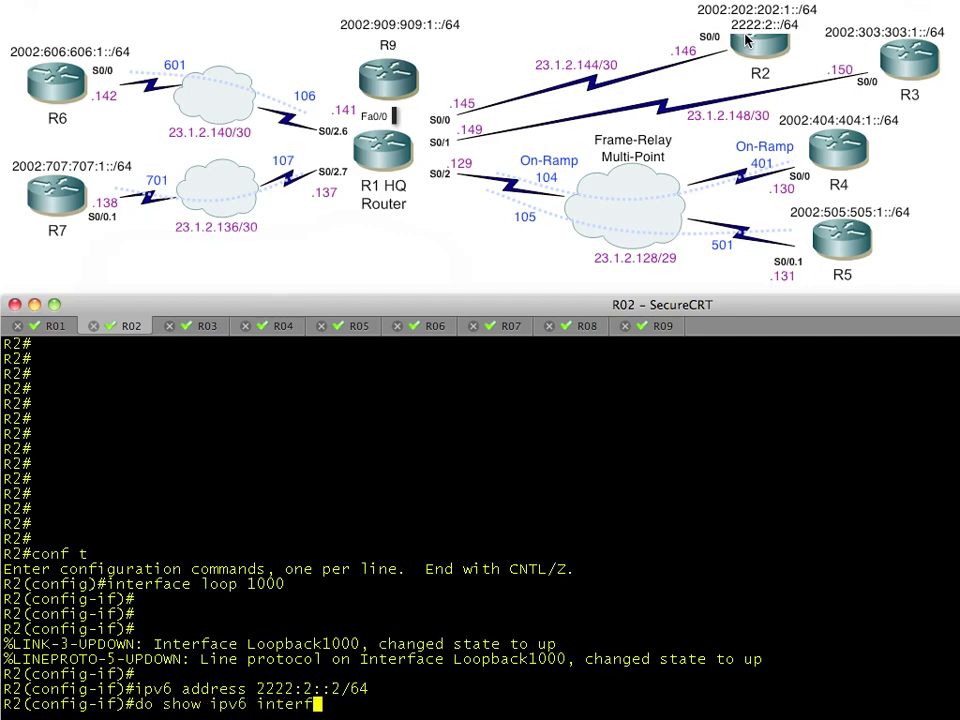
{"action": "key", "text": "Return"}
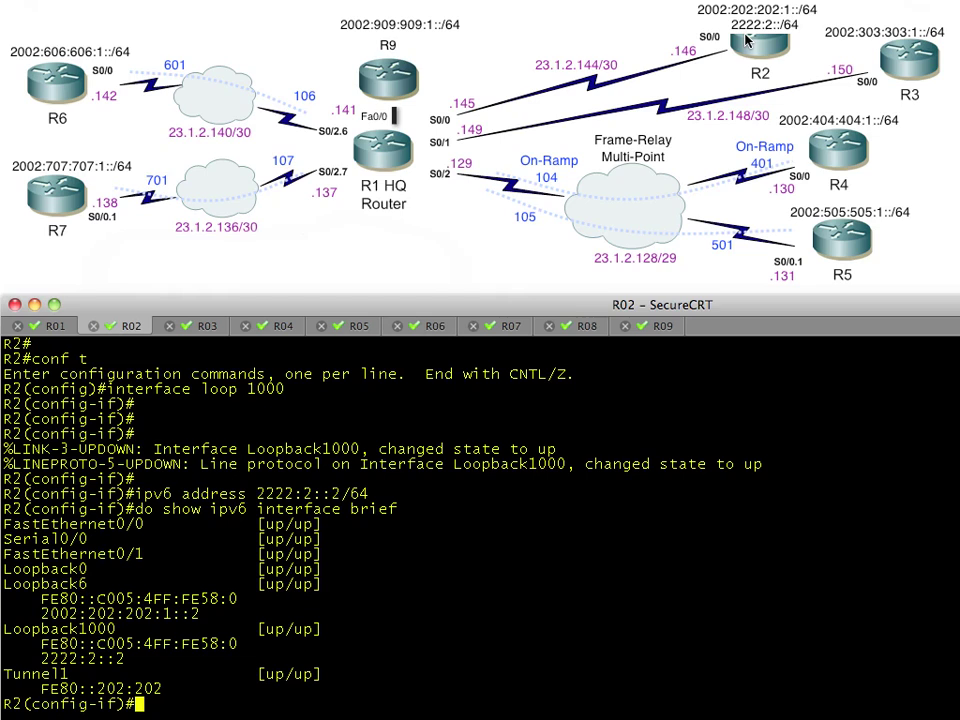
{"action": "key", "text": "Return"}
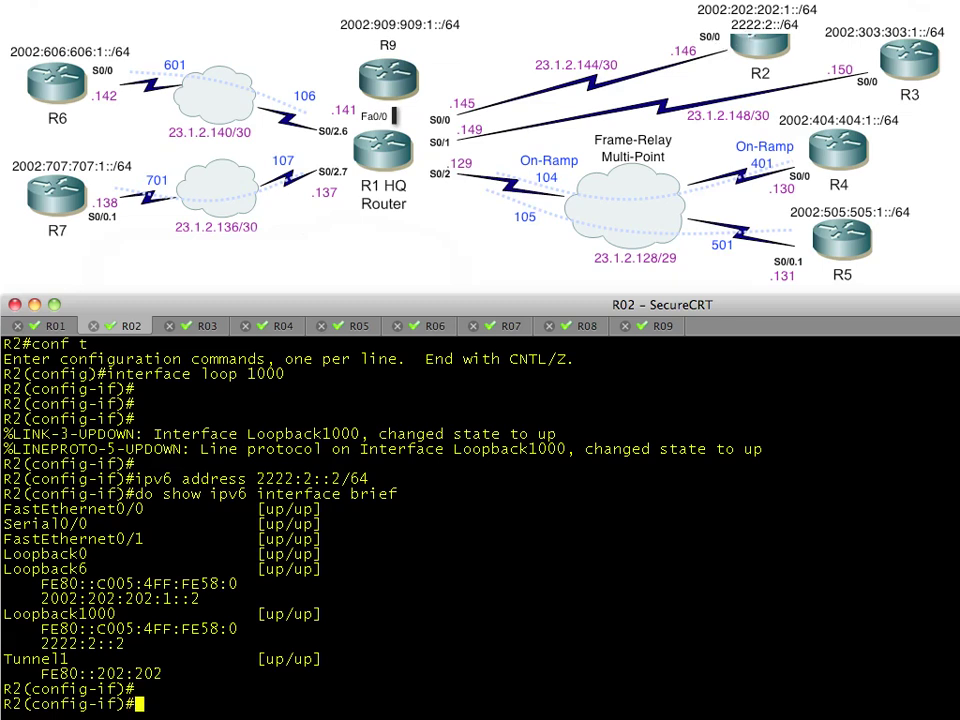
Enter the comment line "! One solution: create static routes on the other routers" on R2
{"action": "key", "text": "super+Tab"}
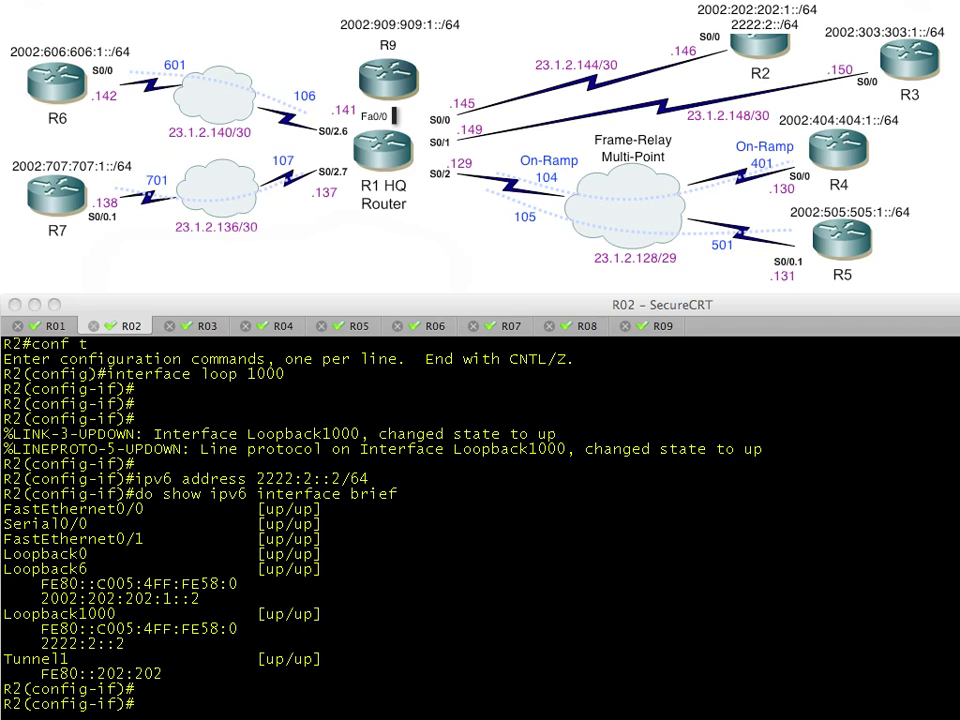
{"action": "key", "text": "super+Tab"}
{"action": "key", "text": "Return"}
{"action": "type", "text": "! On"}
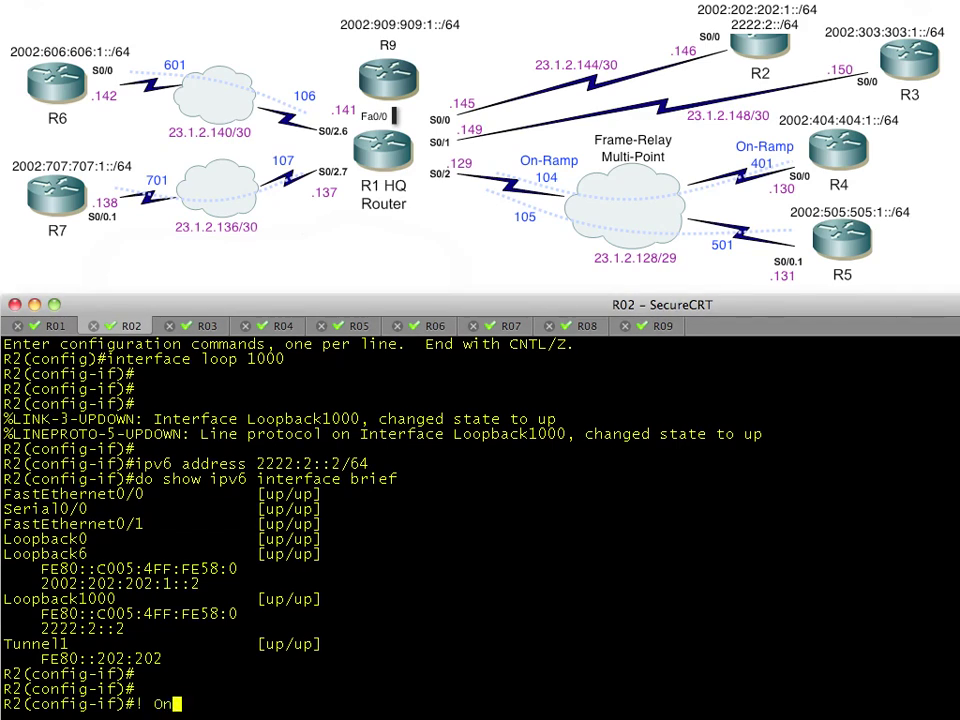
{"action": "type", "text": "e solution: cr"}
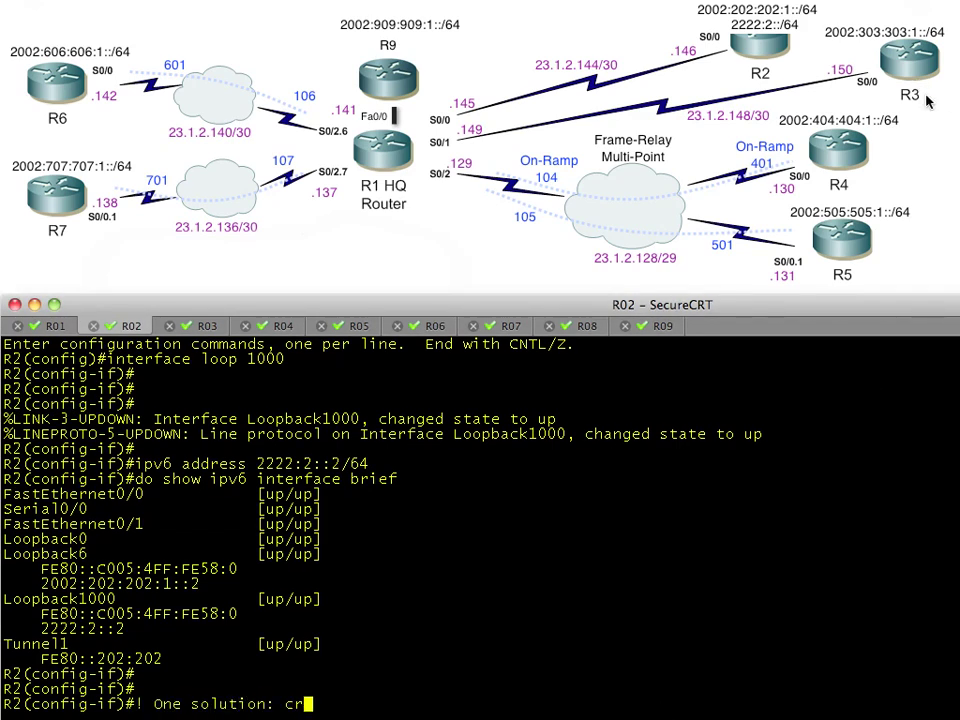
{"action": "type", "text": "eate static routes on the "}
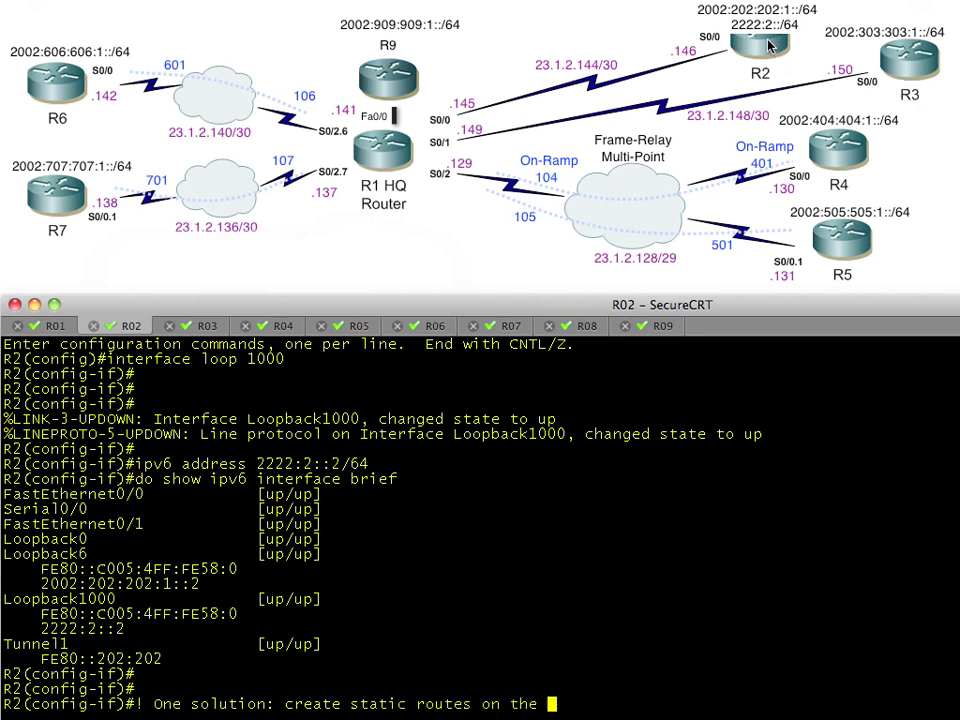
{"action": "type", "text": "other routers"}
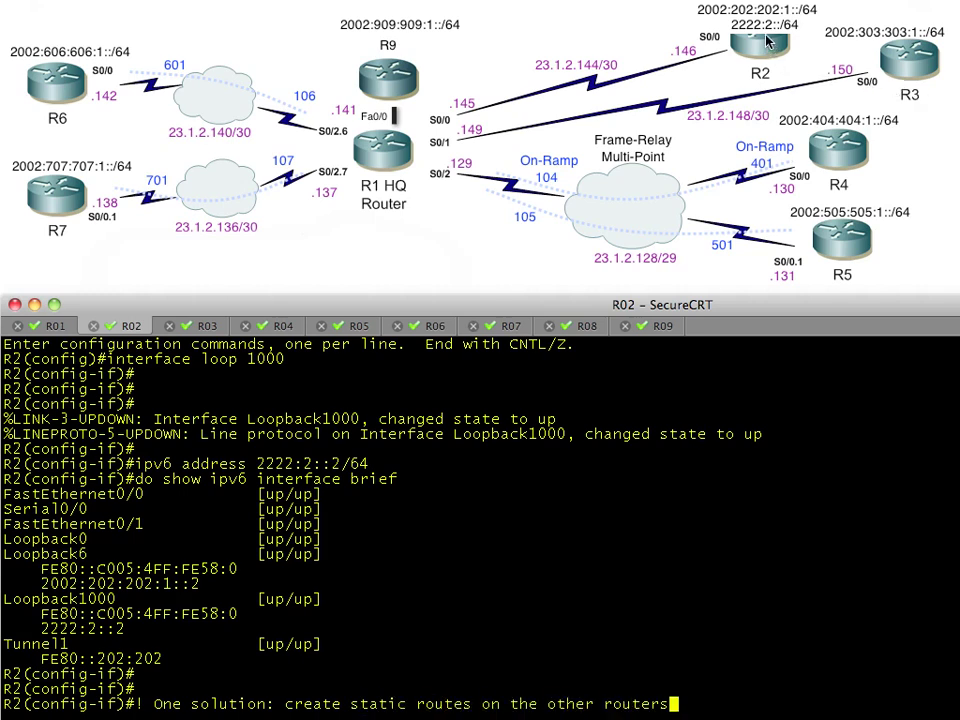
{"action": "key", "text": "Return"}
Enter a second comment line on R2 reading "! Lets go over to R3, and create a static route there"
{"action": "type", "text": "! Le"}
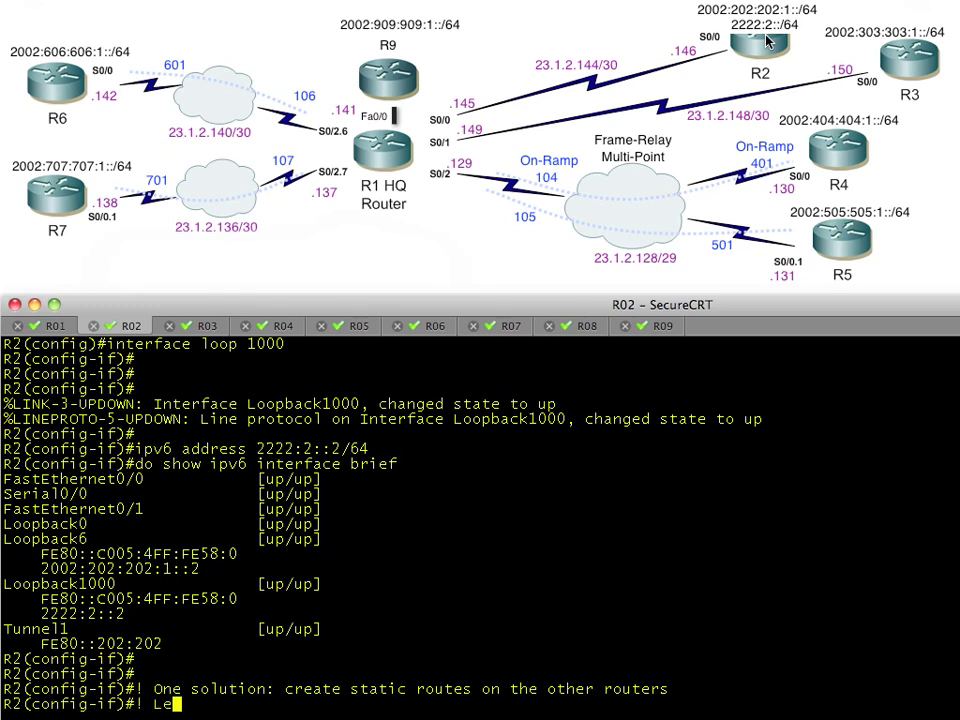
{"action": "type", "text": "ts go over to"}
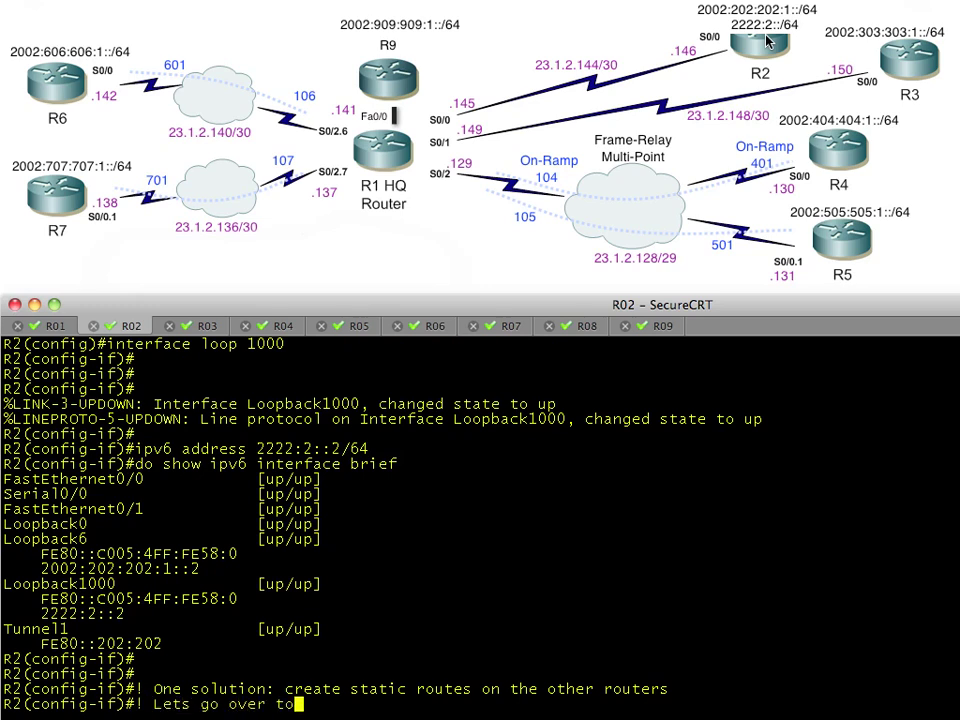
{"action": "type", "text": " R3, and crea"}
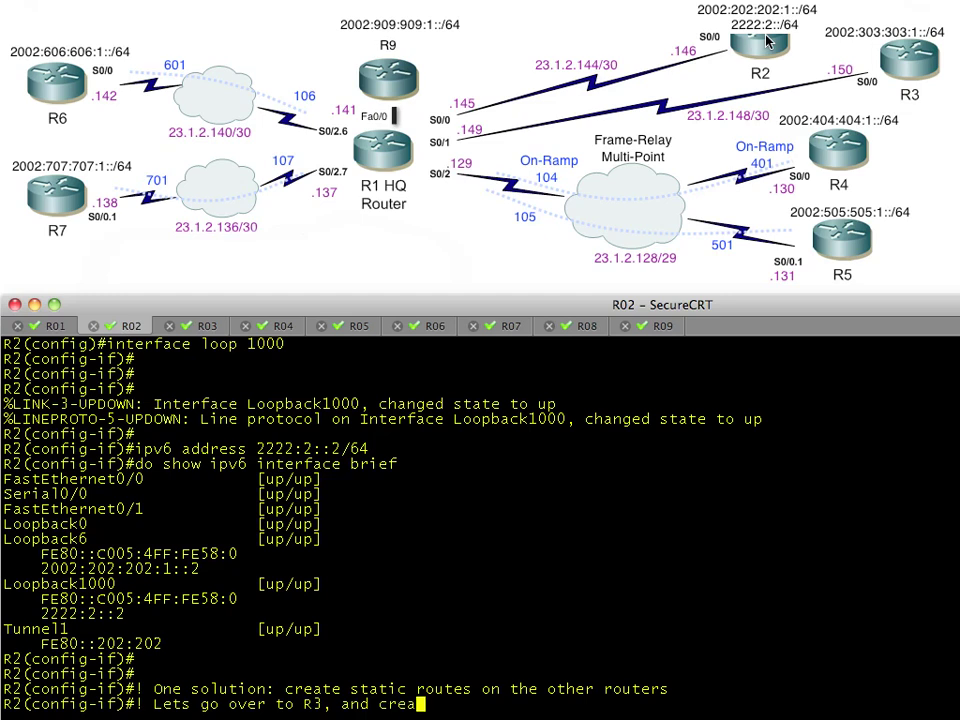
{"action": "type", "text": "te a static route there"}
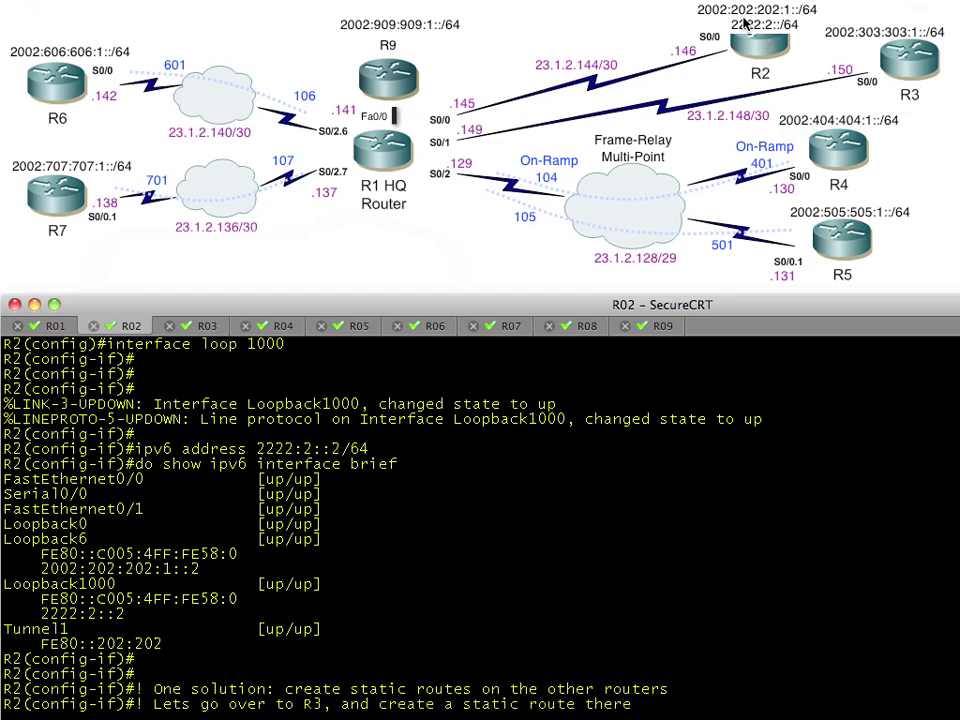
{"action": "key", "text": "Return"}
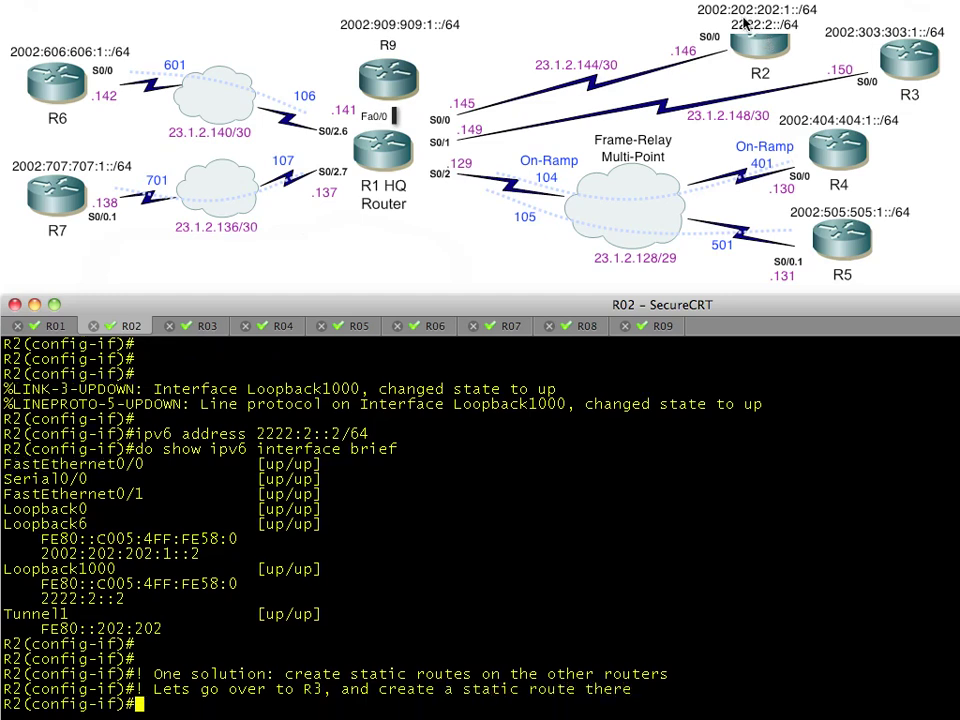
{"action": "key", "text": "Return"}
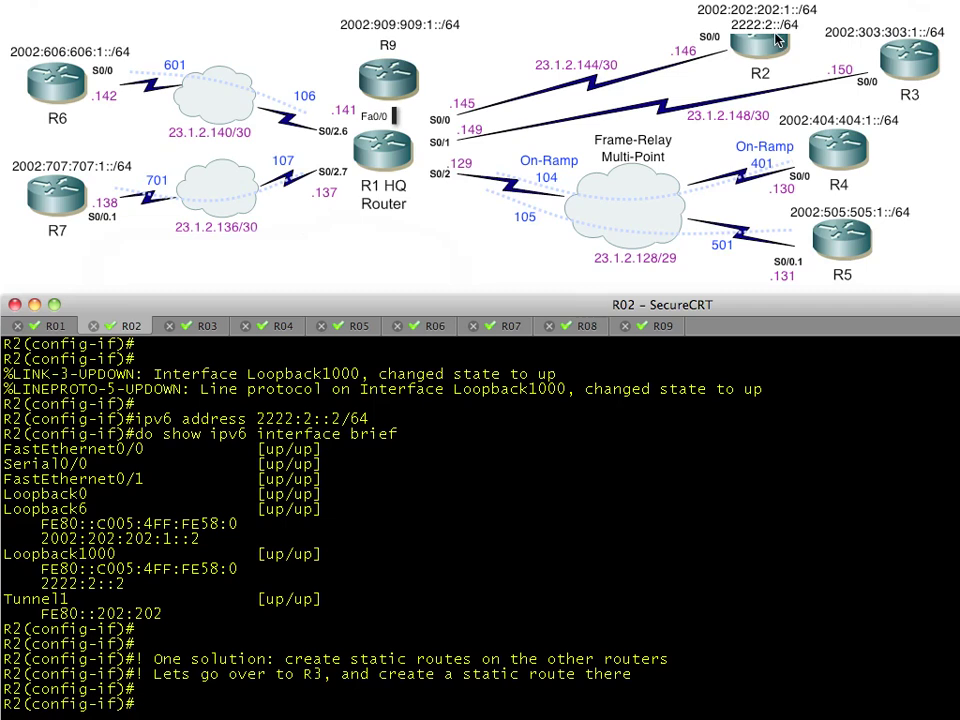
On R3, enter a three-line "!" comment: "Add the route to R2's 2222:2::/64 IPv6 network / using the 2002::/16 reachable address of R2 as / the next hop."
{"action": "left_click", "coordinate": [207, 327]}
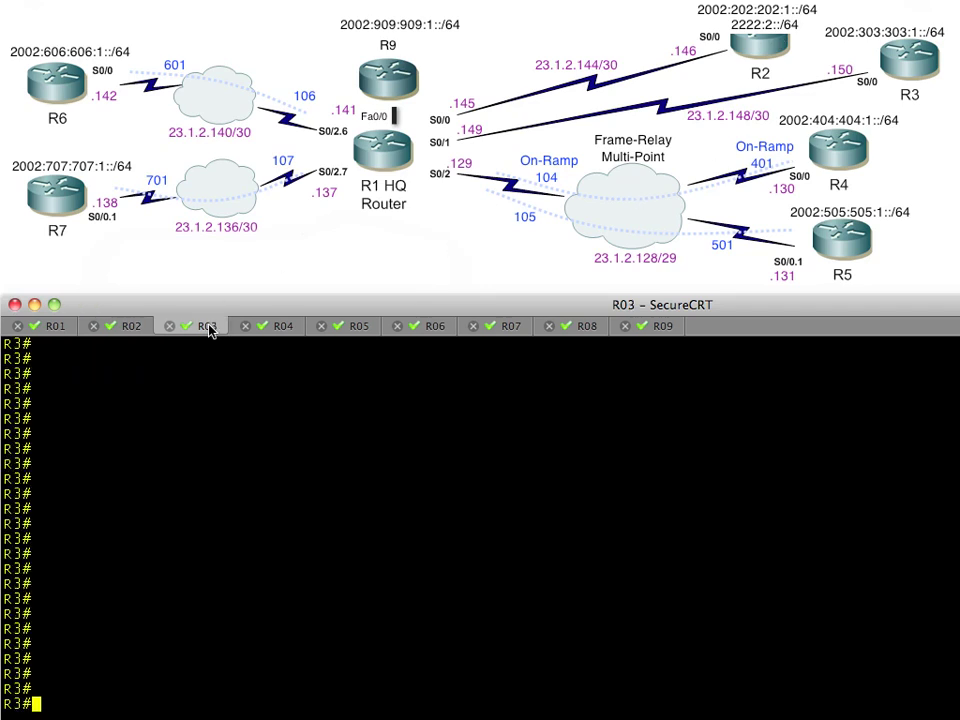
{"action": "key", "text": "super+Tab"}
{"action": "type", "text": "! Add the rout"}
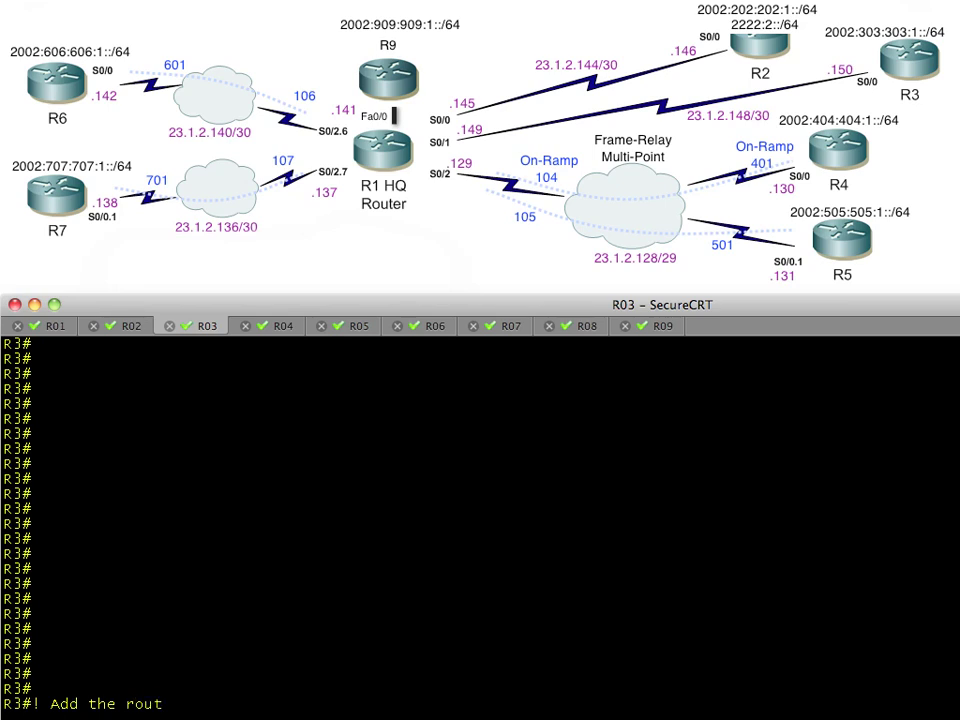
{"action": "type", "text": "e to R2's 2222:2::/64 IPv6 network"}
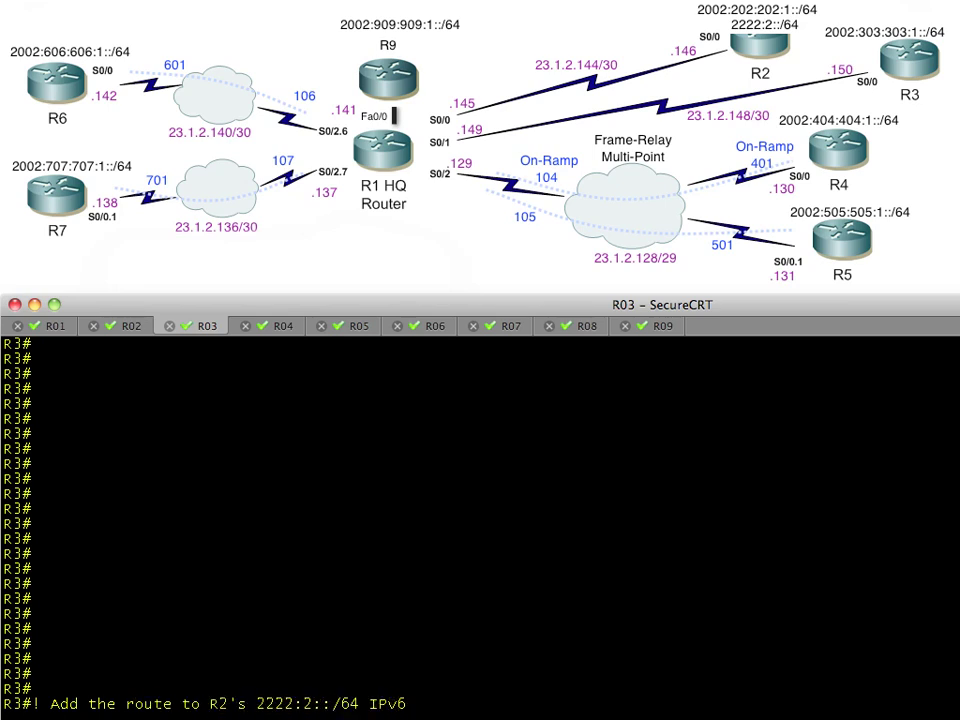
{"action": "key", "text": "Return"}
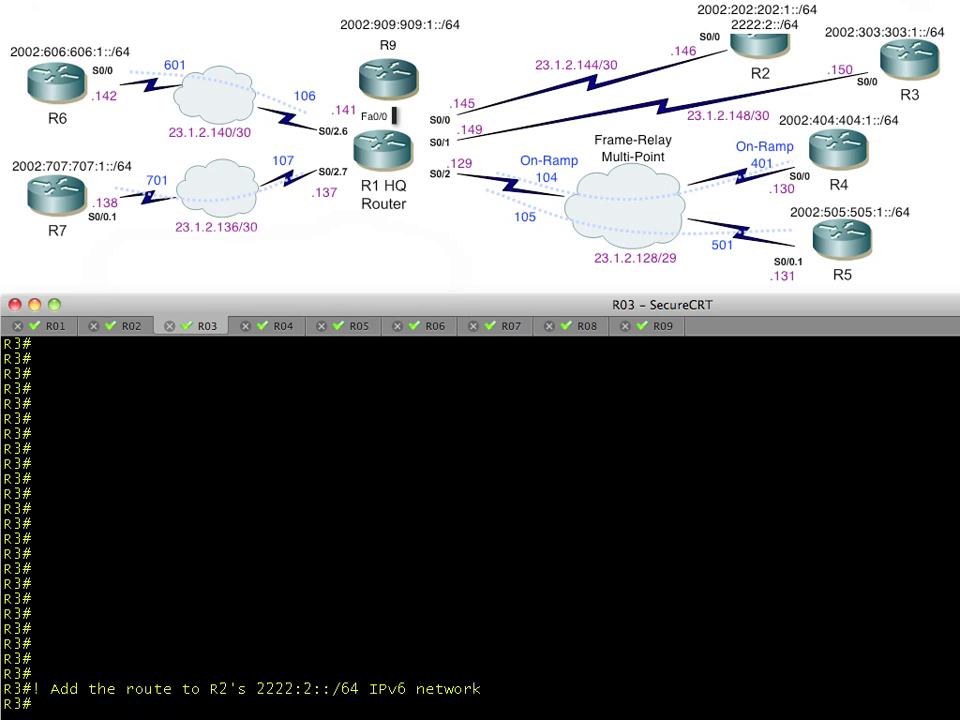
{"action": "type", "text": "! using the 2002::/16 reachable address of R2 as"}
{"action": "key", "text": "Return"}
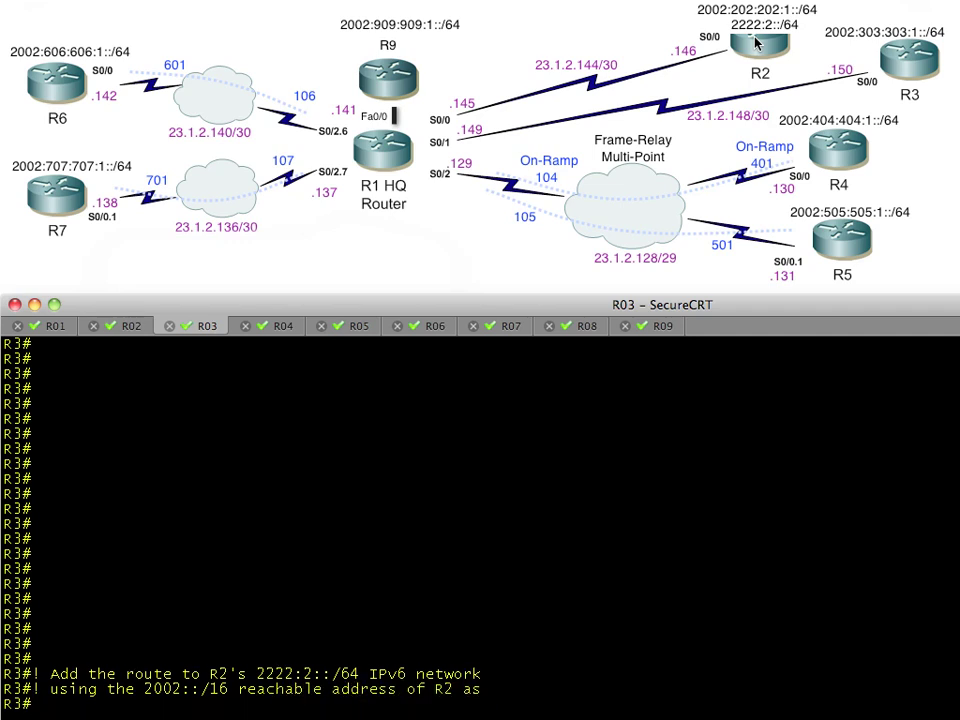
{"action": "type", "text": "! the next hop."}
{"action": "key", "text": "Return"}
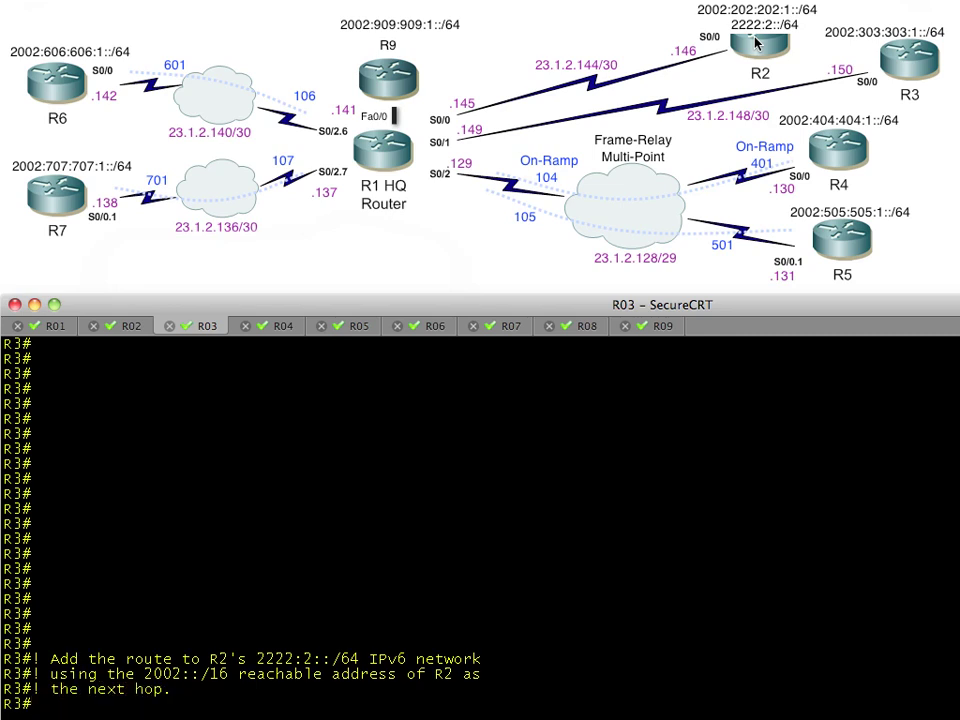
{"action": "key", "text": "Return"}
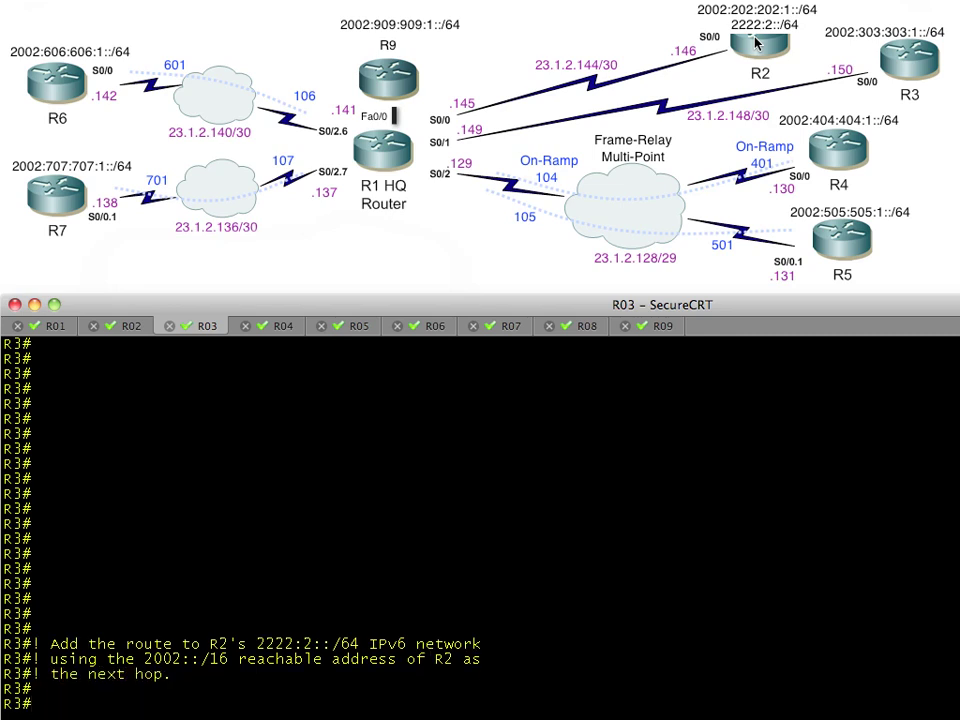
In R3's global configuration, add a static IPv6 route to 2222:2::/64 with next hop 2002:202:202:1::2
{"action": "type", "text": "conf t"}
{"action": "key", "text": "Return"}
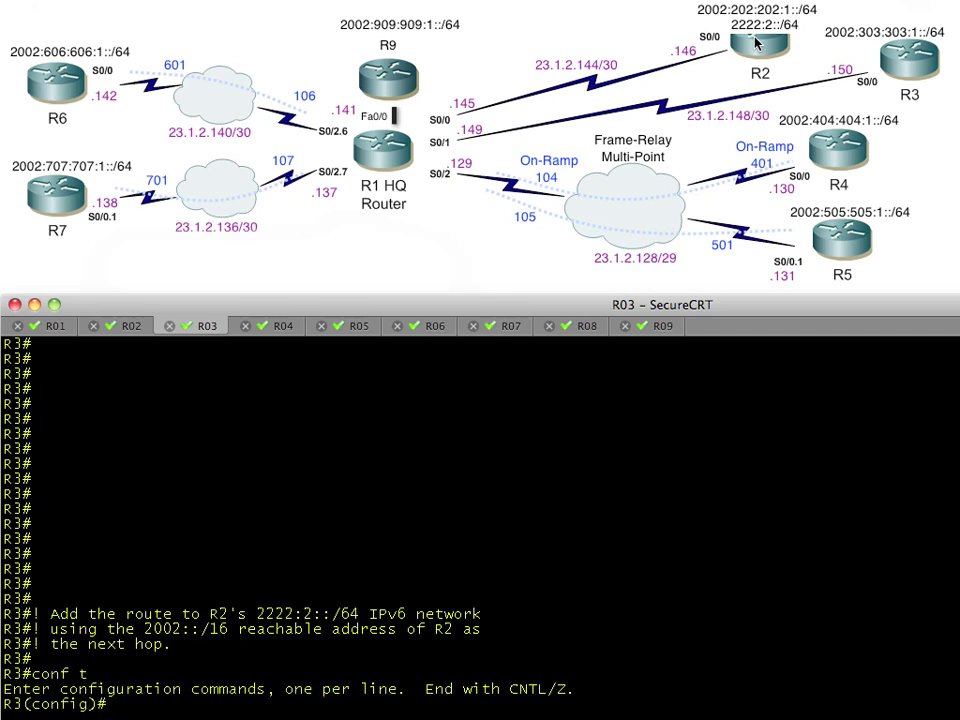
{"action": "type", "text": "ipv6 route 2222:2::/"}
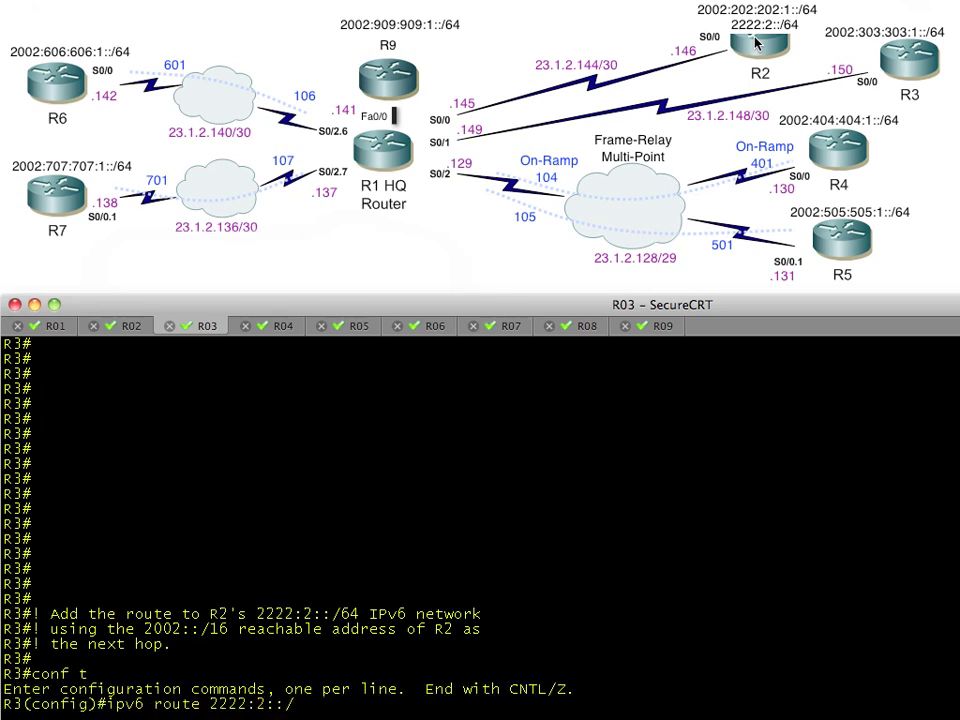
{"action": "type", "text": "64 2002:202:20"}
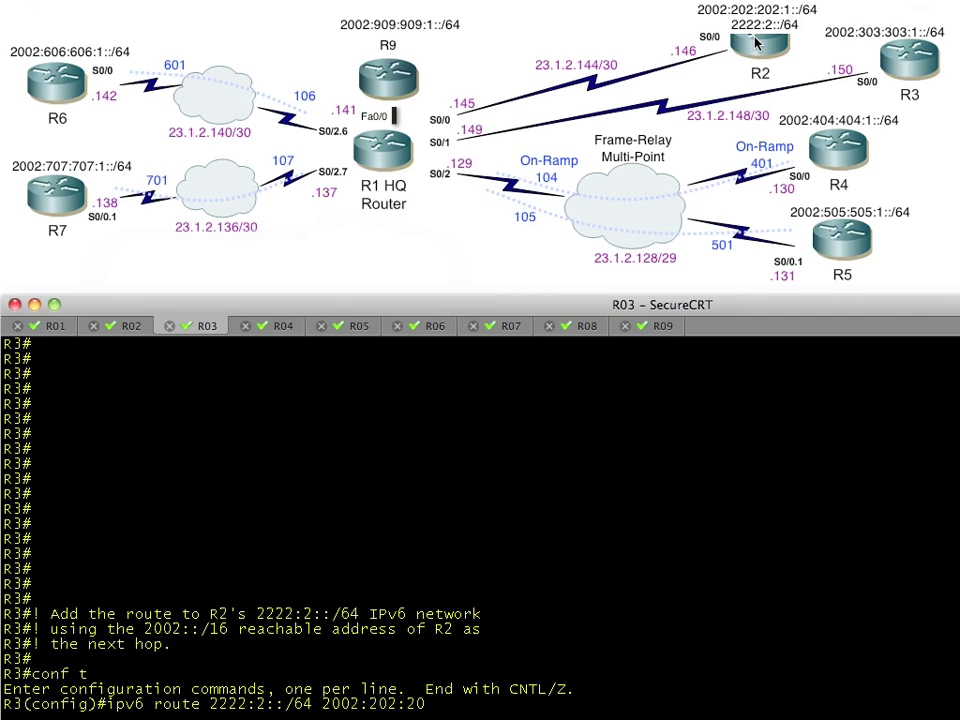
{"action": "type", "text": "2:1::2"}
{"action": "key", "text": "Return"}
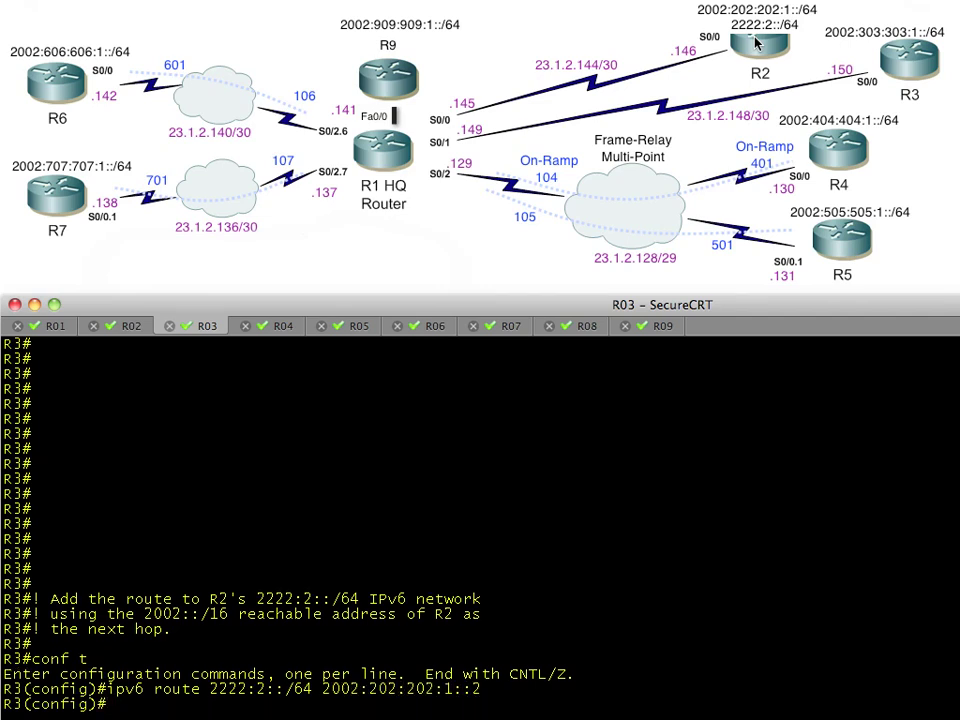
Enter the comment line "! Lets verify we can ping that next hop" on R3
{"action": "key", "text": "Return"}
{"action": "type", "text": "! Lets verify we can ping t"}
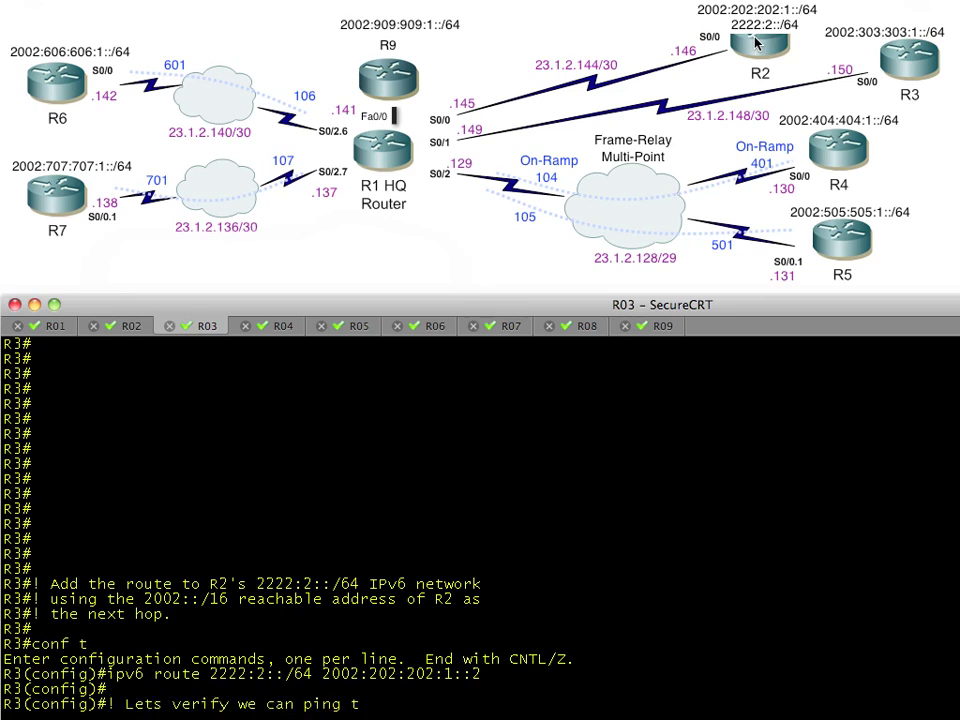
{"action": "type", "text": "hat next hop"}
{"action": "key", "text": "Return"}
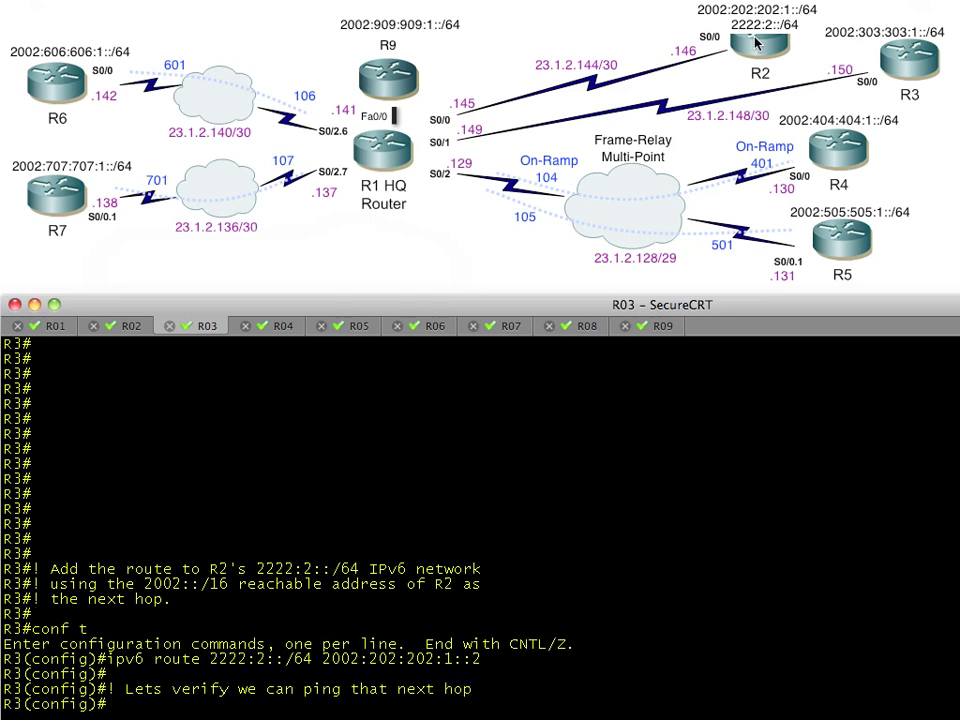
Ping the next-hop address 2002:202:202:1::2 from R3's configuration mode
{"action": "key", "text": "Return"}
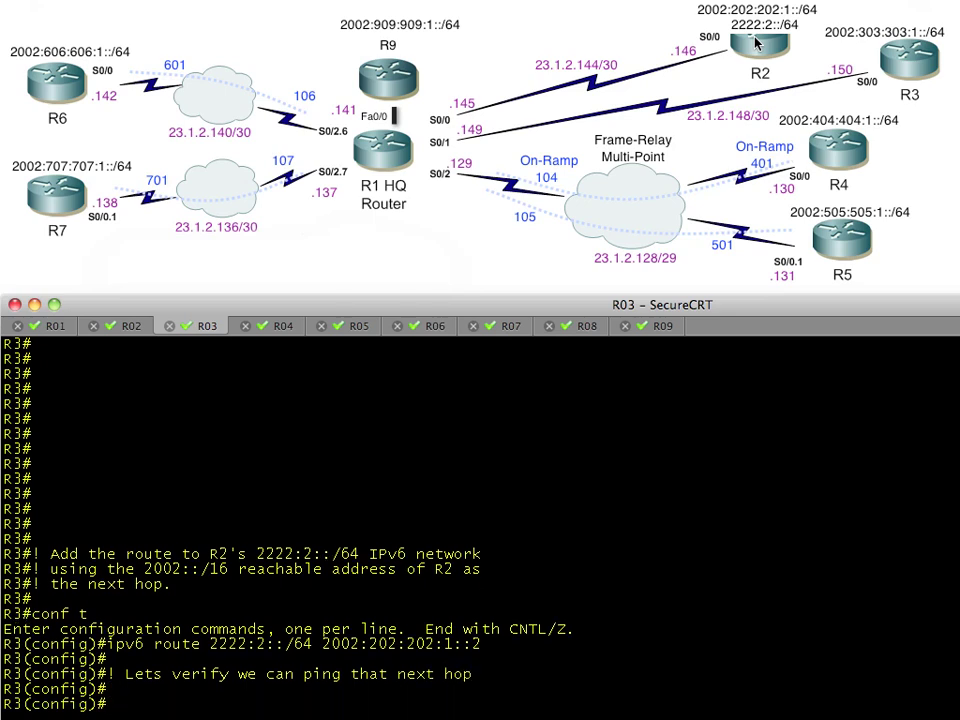
{"action": "type", "text": "do ping 2002:202:202:1::2"}
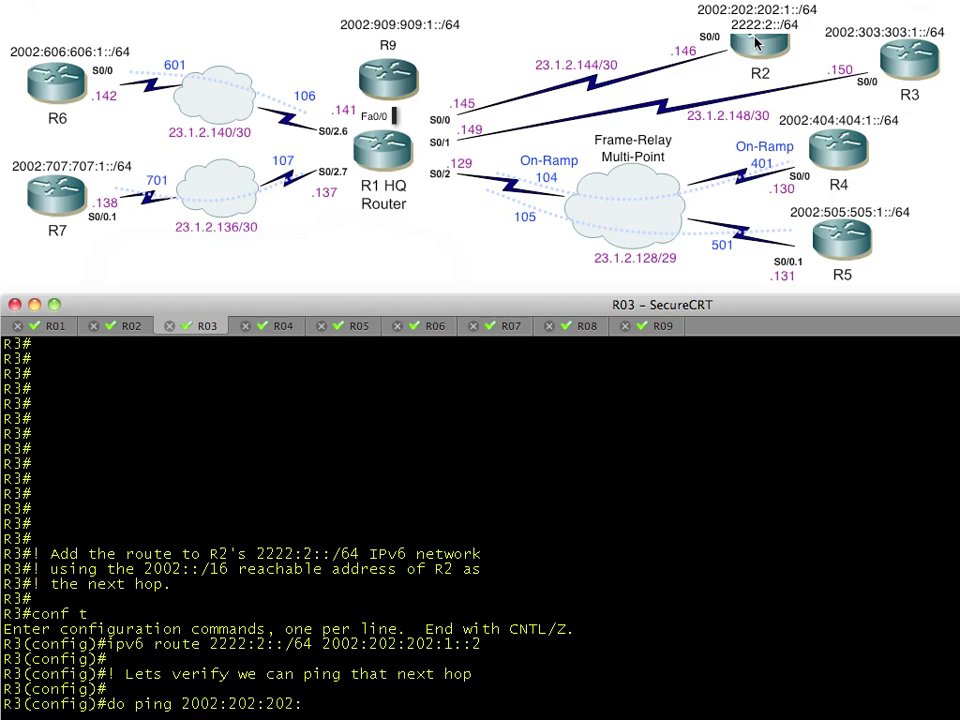
{"action": "key", "text": "Return"}
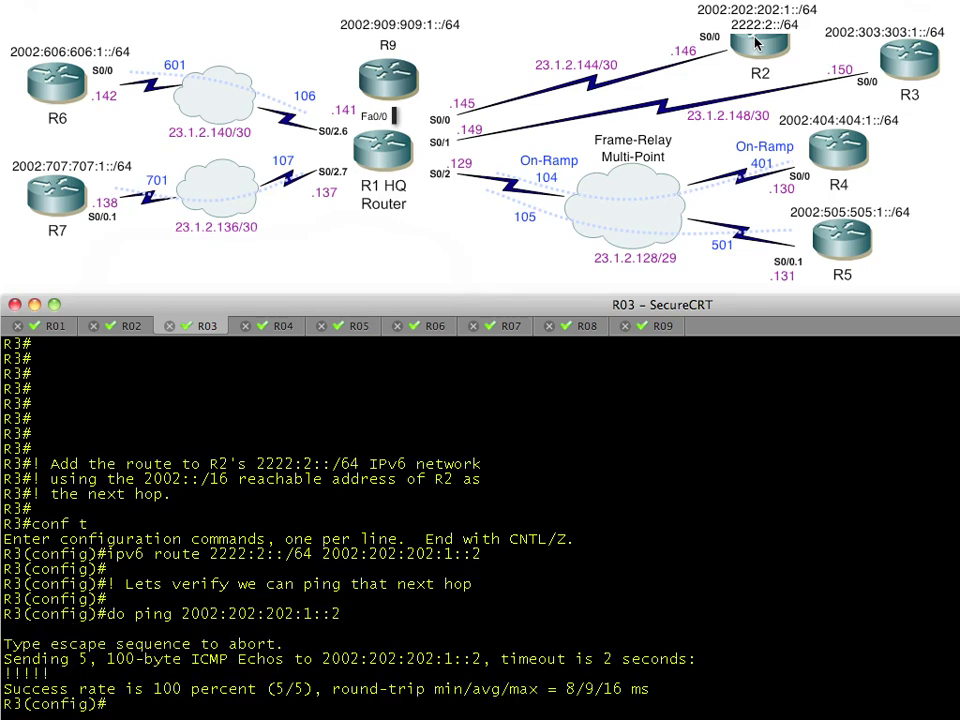
{"action": "key", "text": "Return"}
Enter the comment line "! Lets verify the static routes:" on R3
{"action": "type", "text": "! L"}
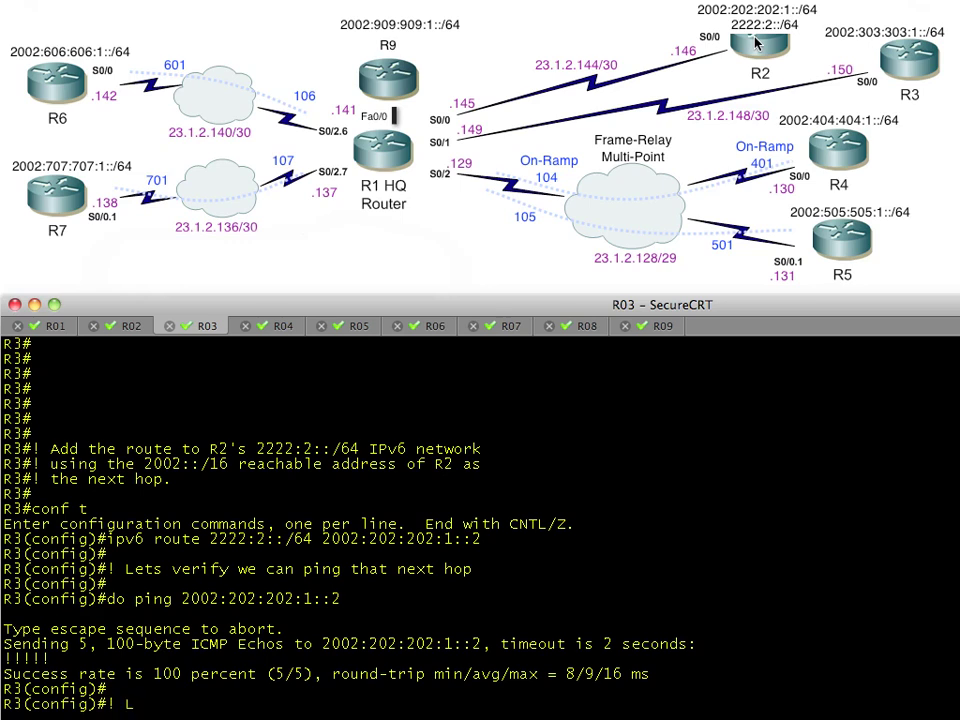
{"action": "type", "text": "ets verify the static routes:"}
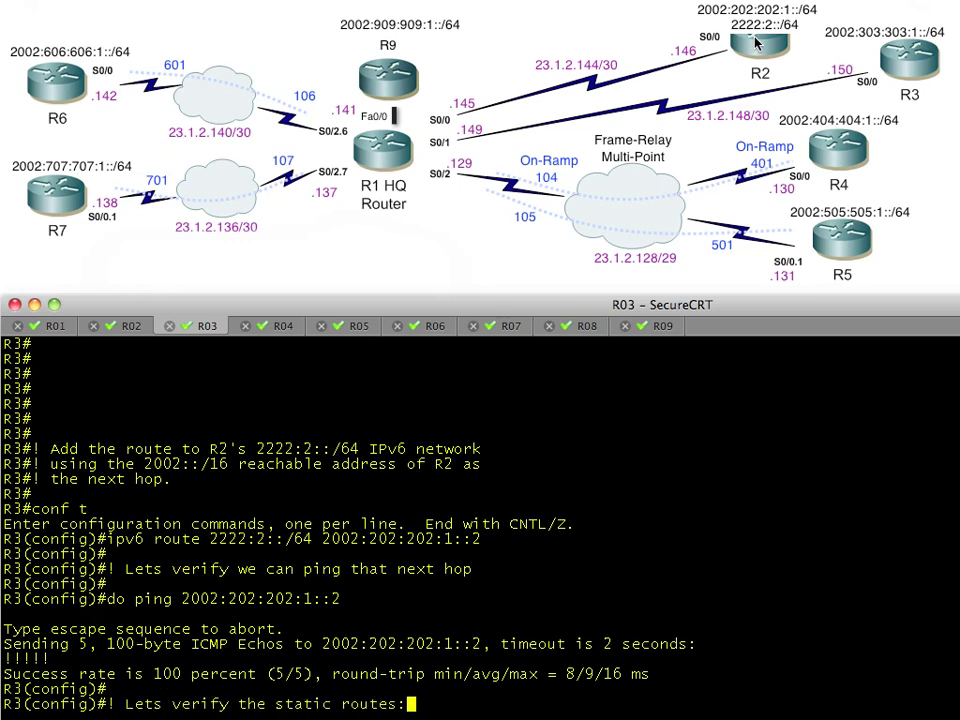
{"action": "key", "text": "Return"}
{"action": "key", "text": "Return"}
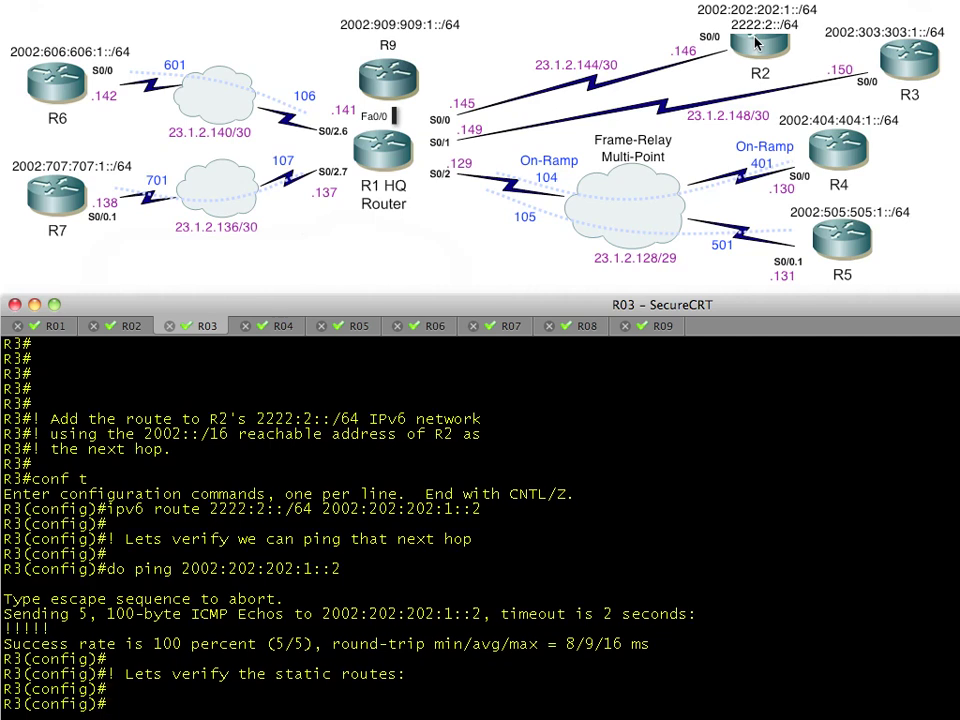
Display only the static entries of R3's IPv6 routing table from configuration mode
{"action": "type", "text": "do show ipv6 rout"}
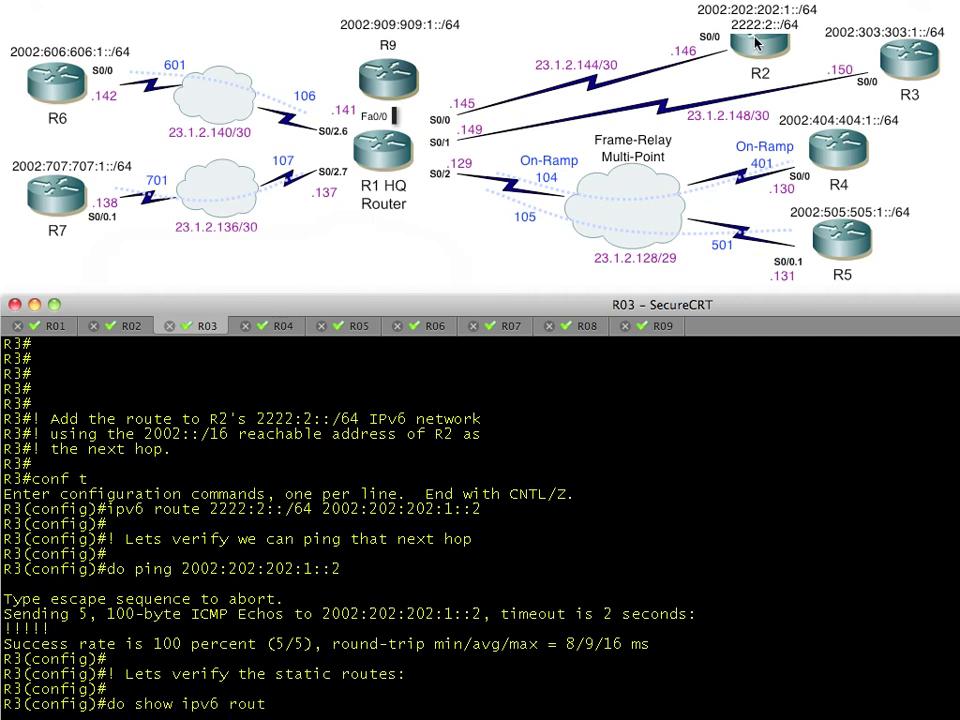
{"action": "type", "text": "e static"}
{"action": "key", "text": "Return"}
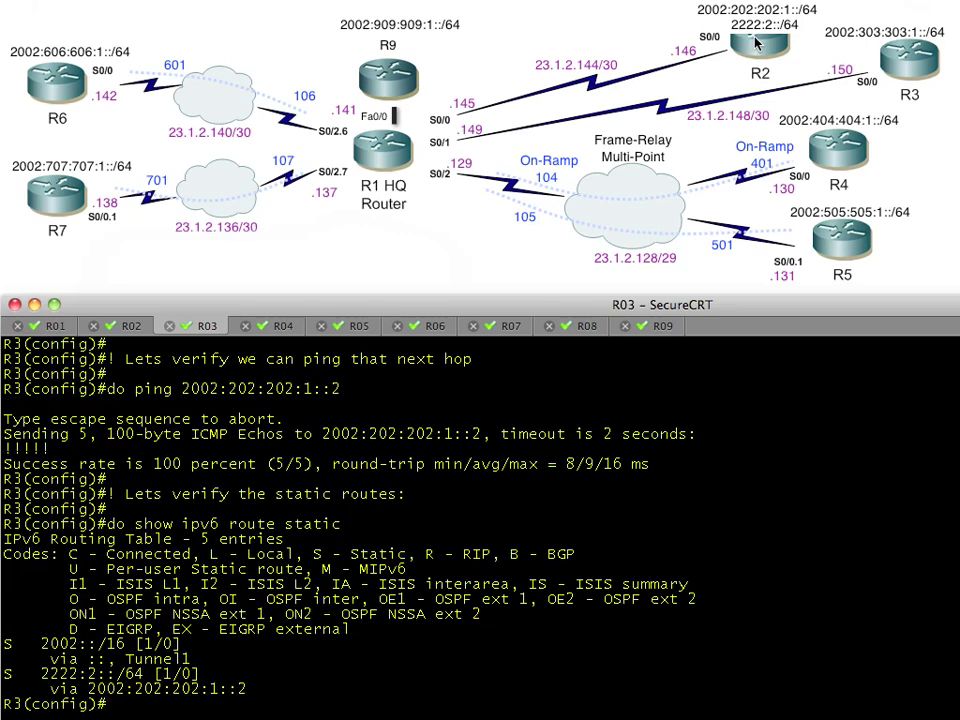
{"action": "key", "text": "Return"}
Enter the comment line "! And now lets ping the remote 2222:2::/64 network" on R3
{"action": "type", "text": "! And now le"}
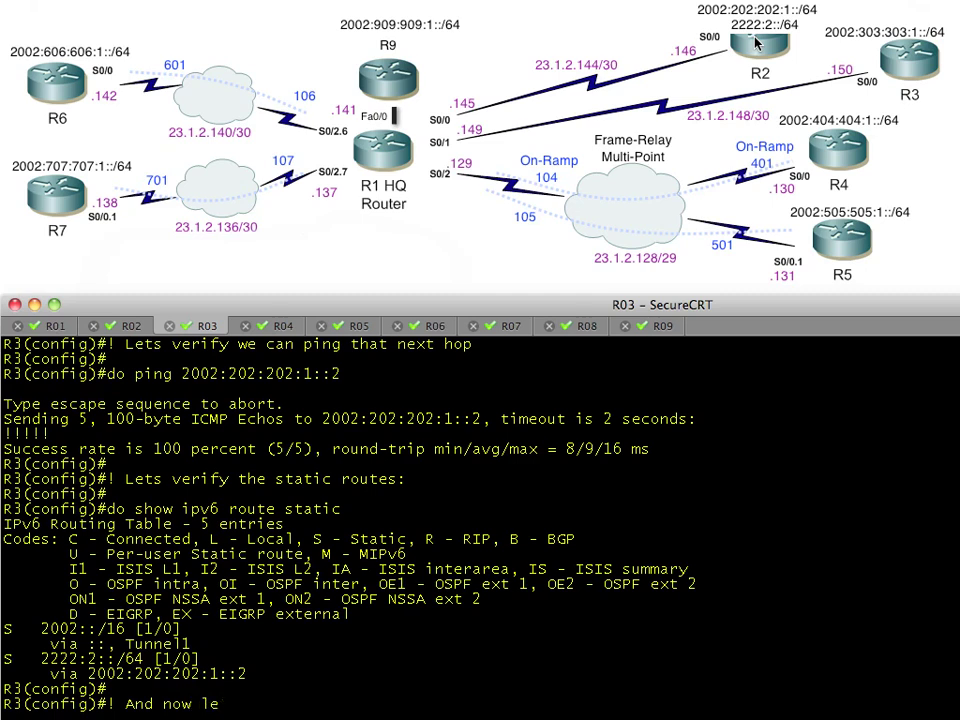
{"action": "type", "text": "ts ping the remote 2222:2::"}
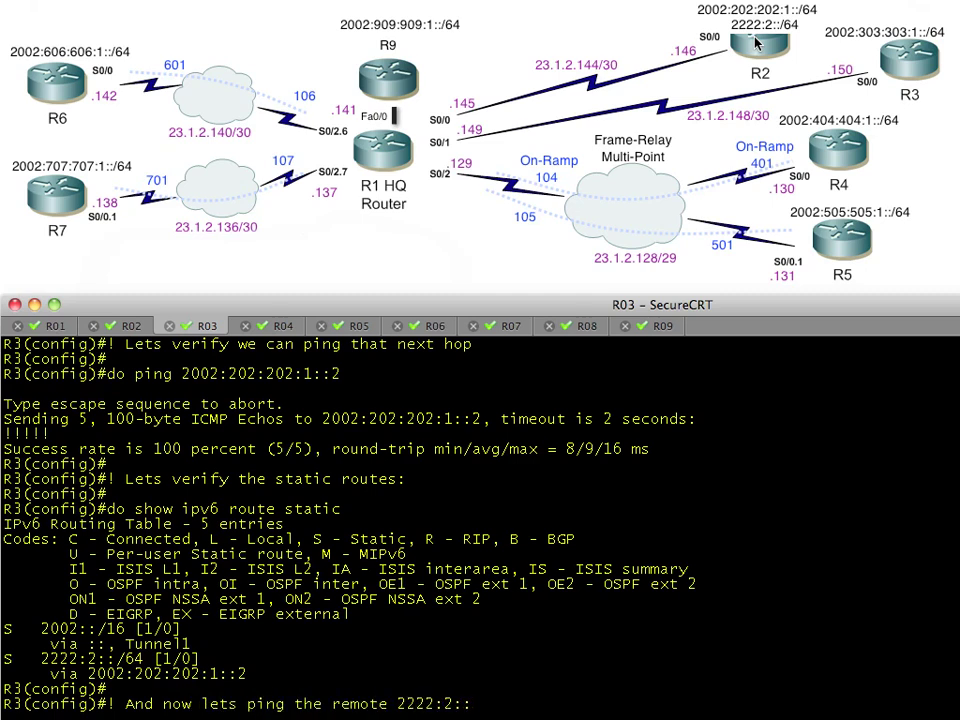
{"action": "type", "text": "/64 network"}
{"action": "key", "text": "Return"}
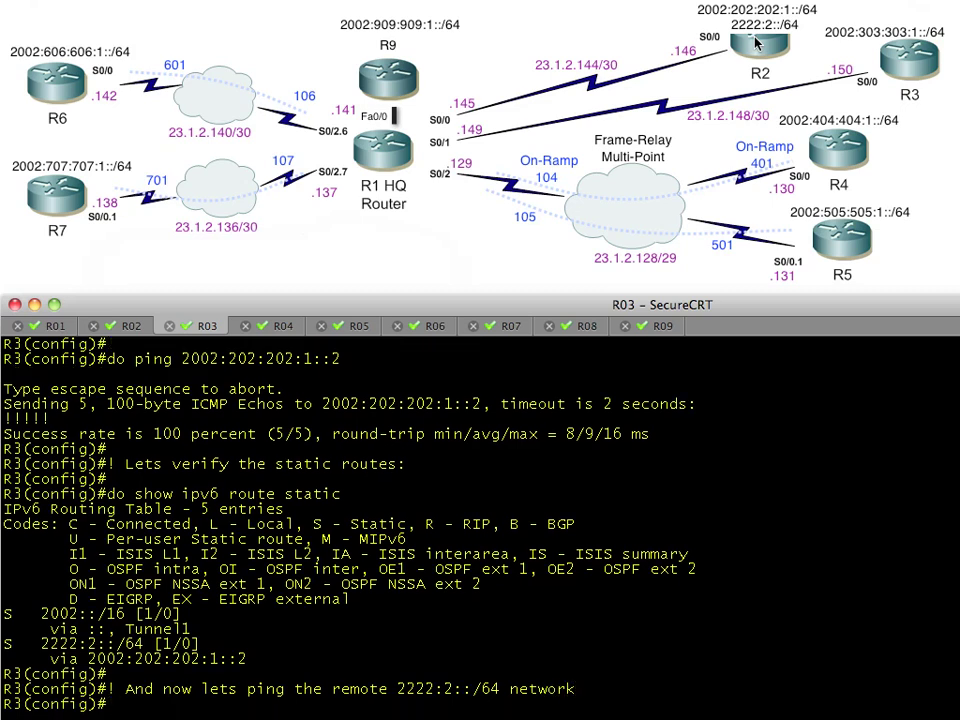
{"action": "key", "text": "Return"}
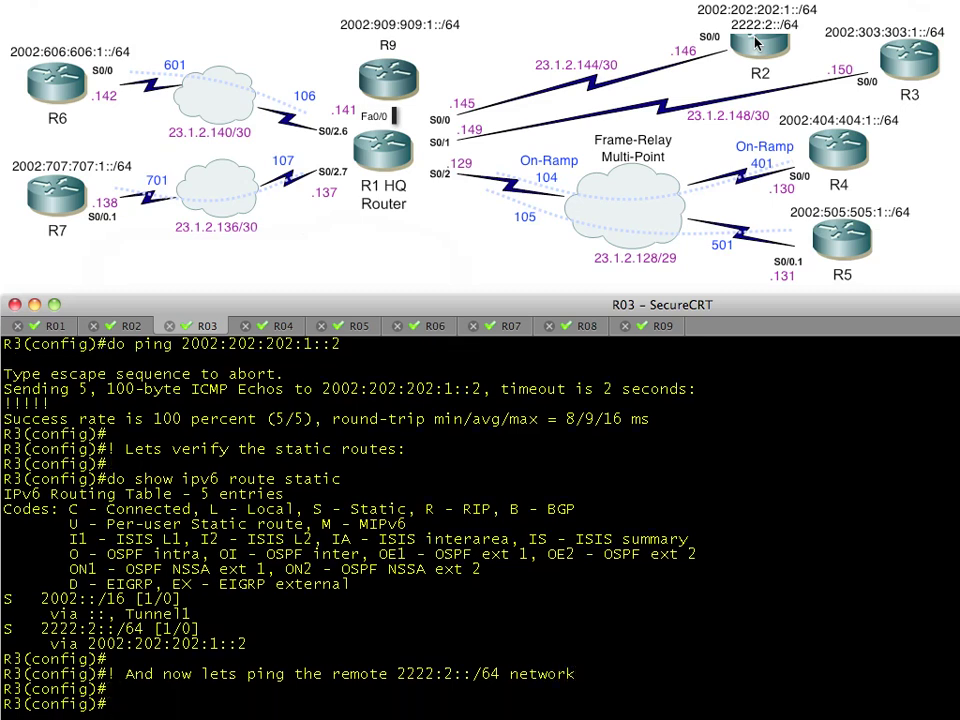
Ping R2's address 2222:2::2 from R3's configuration mode
{"action": "type", "text": "do pin"}
{"action": "type", "text": "g 2222:2::2"}
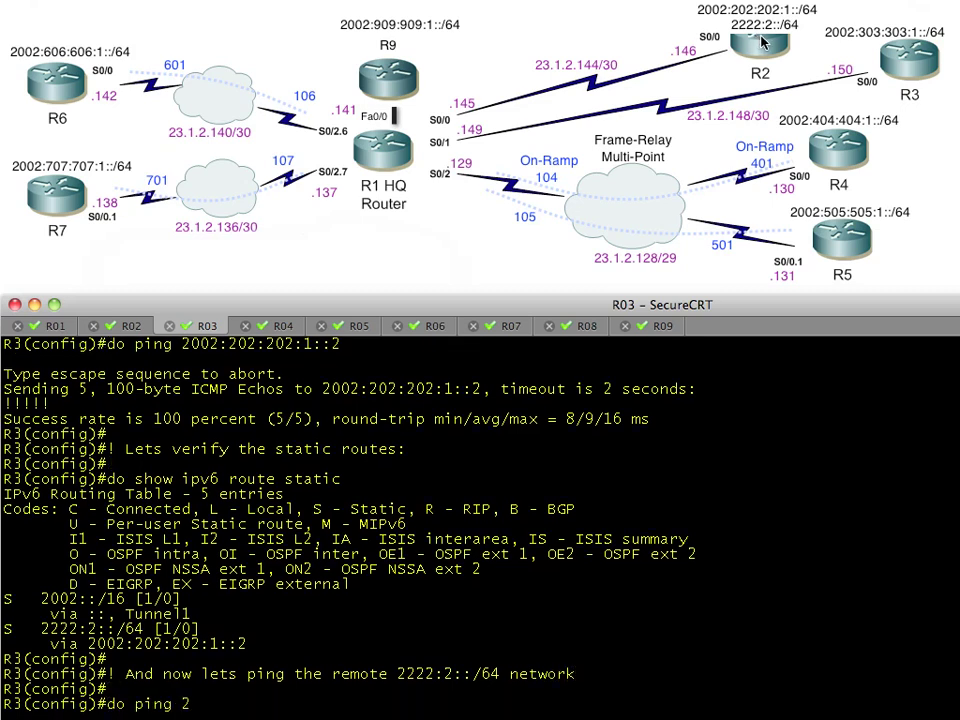
{"action": "key", "text": "Return"}
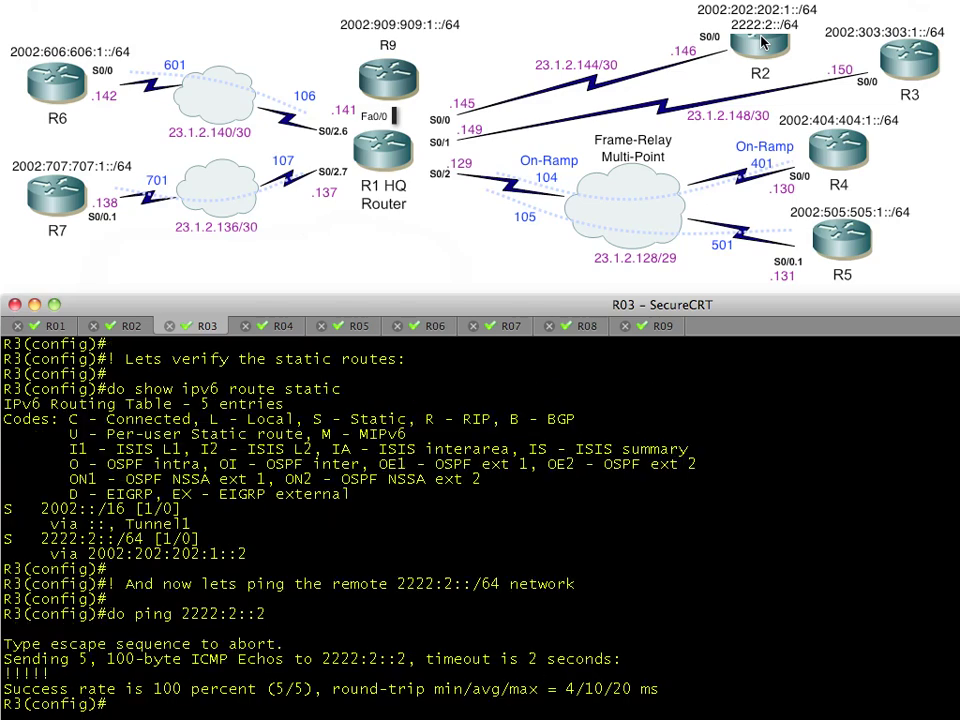
{"action": "key", "text": "Return"}
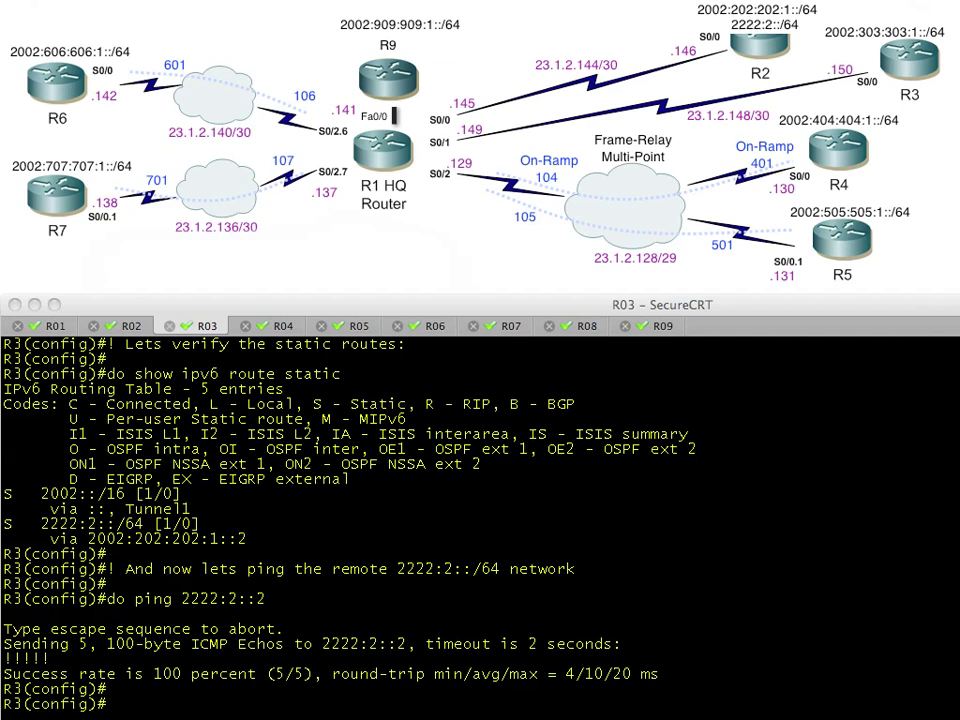
{"action": "key", "text": "Return"}
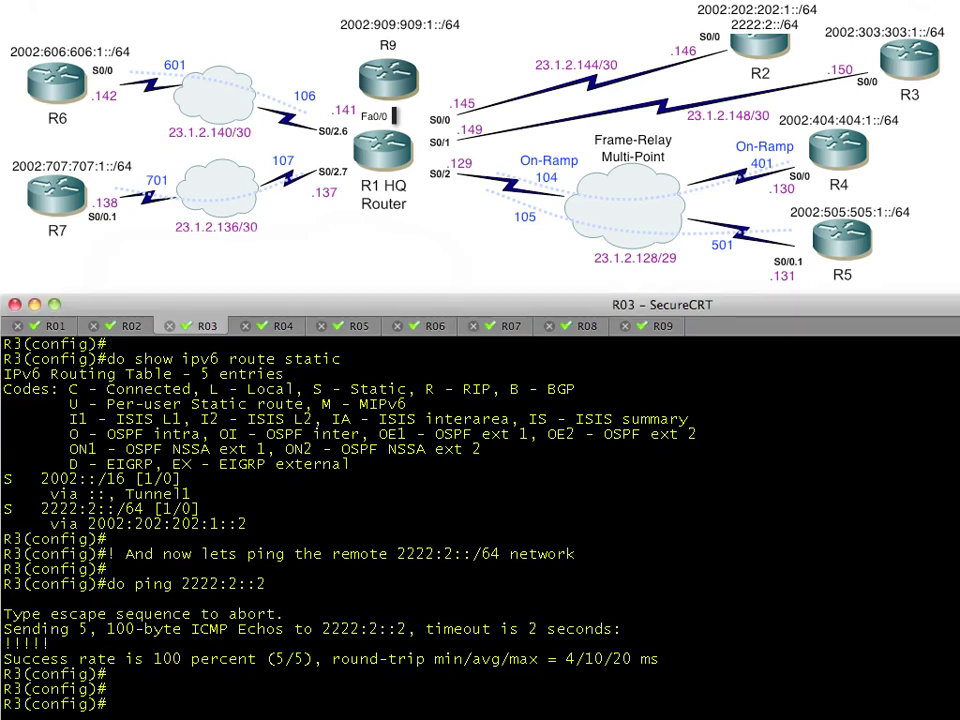
Enter the comment "! Lets remove the static route, so we can do dynamic routing" and remove R3's static route to 2222:2::/64 via 2002:202:202:1::2
{"action": "type", "text": "! Lets remove the"}
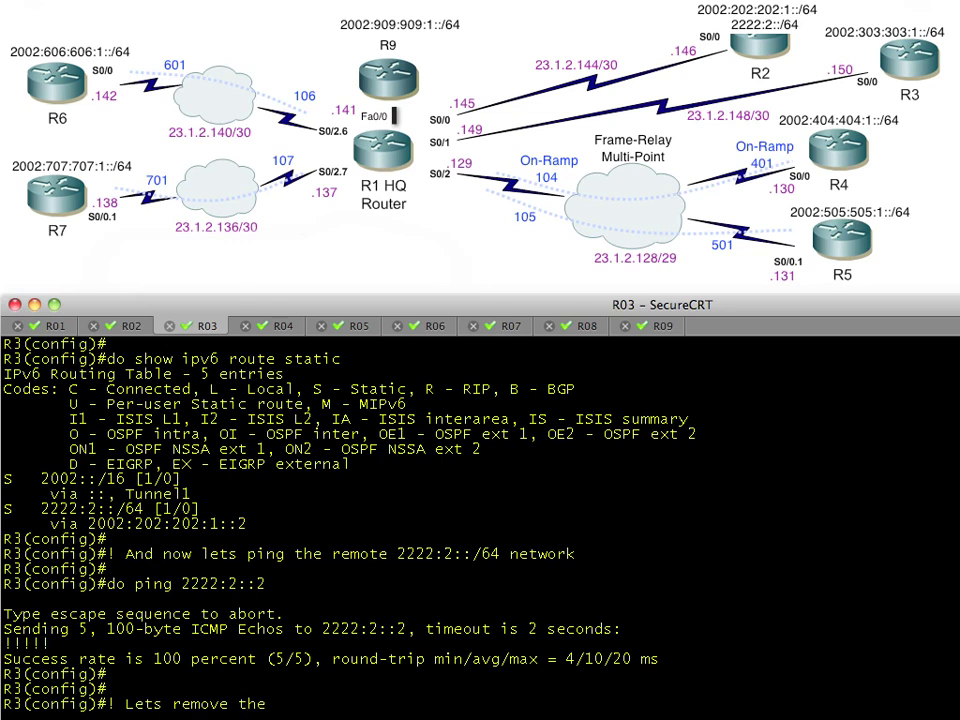
{"action": "type", "text": " static route, so we"}
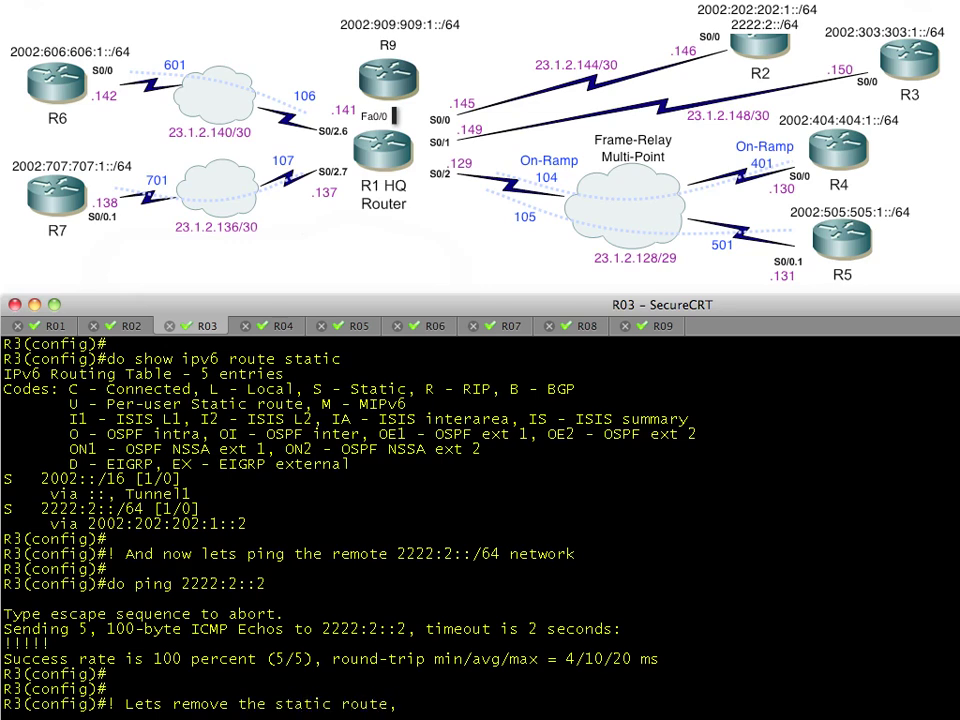
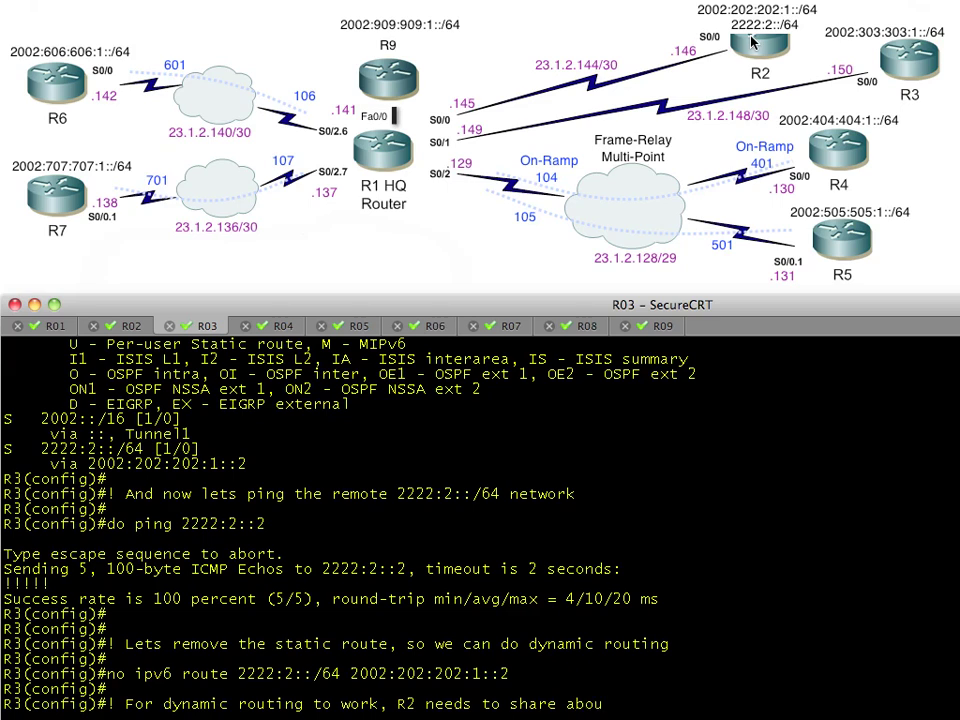
Enter the comment line "! For dynamic routing to work, R2 needs to share about 2222:2::/64" on R3
{"action": "type", "text": "/64"}
{"action": "key", "text": "Return"}
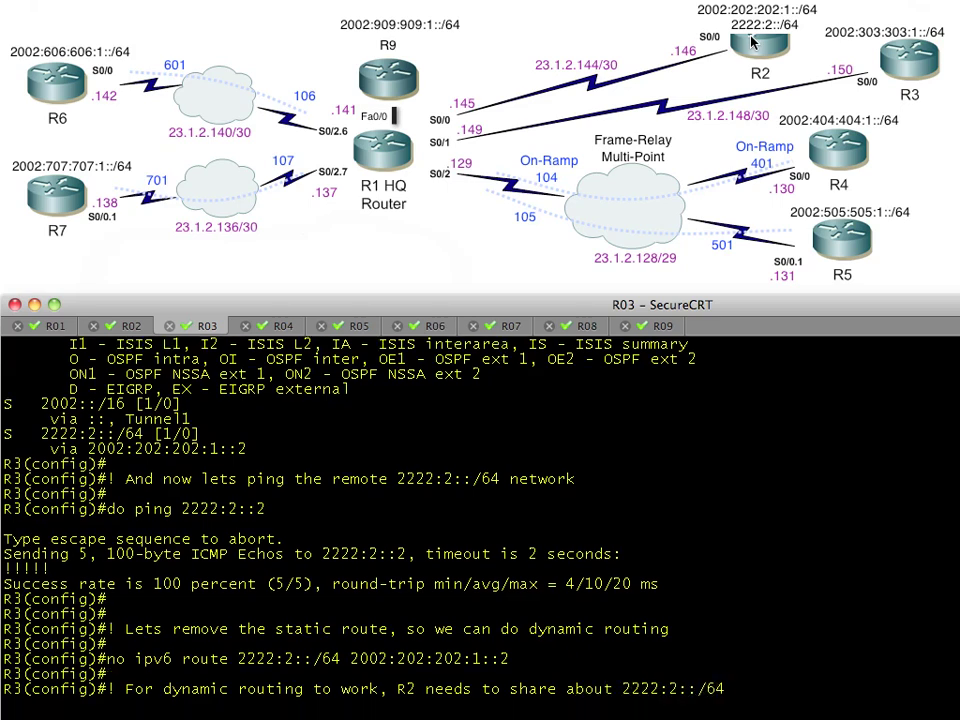
{"action": "key", "text": "Return"}
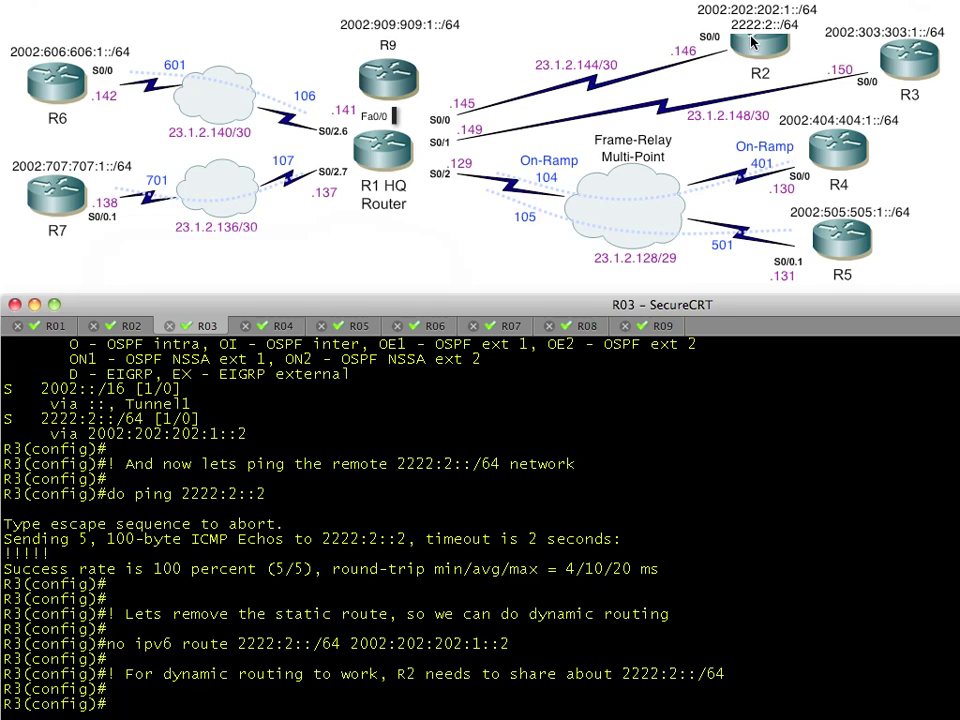
Switch to R2's session, leave interface configuration, and enter BGP router configuration for AS 2
{"action": "left_click", "coordinate": [753, 42]}
{"action": "left_click", "coordinate": [260, 375]}
{"action": "left_click", "coordinate": [137, 327]}
{"action": "type", "text": "exit"}
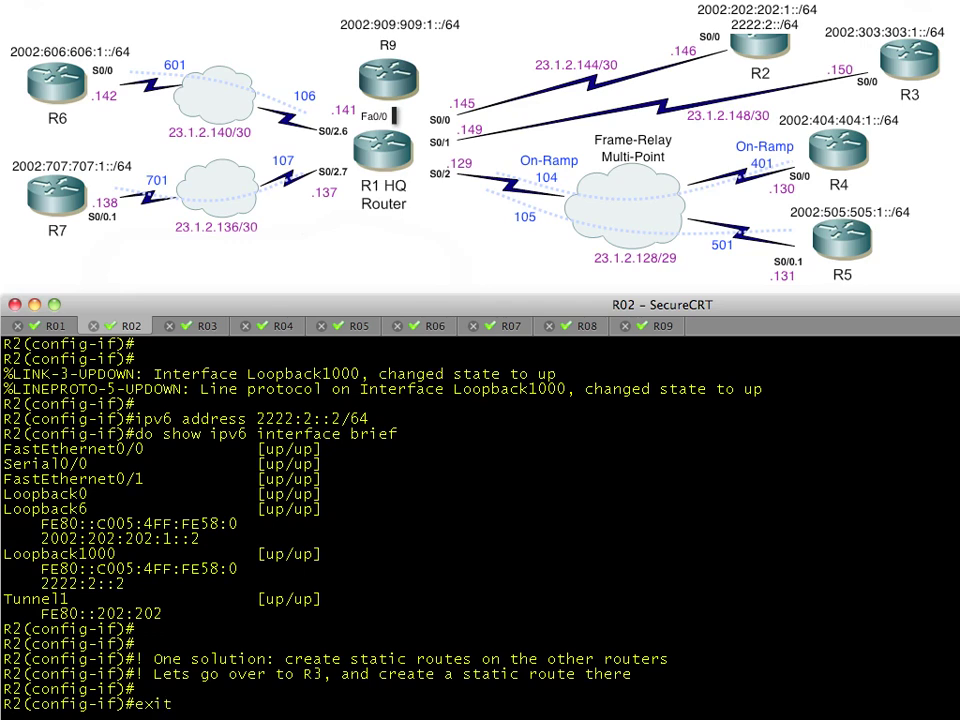
{"action": "key", "text": "Return"}
{"action": "type", "text": "router bgp 2"}
{"action": "key", "text": "Return"}
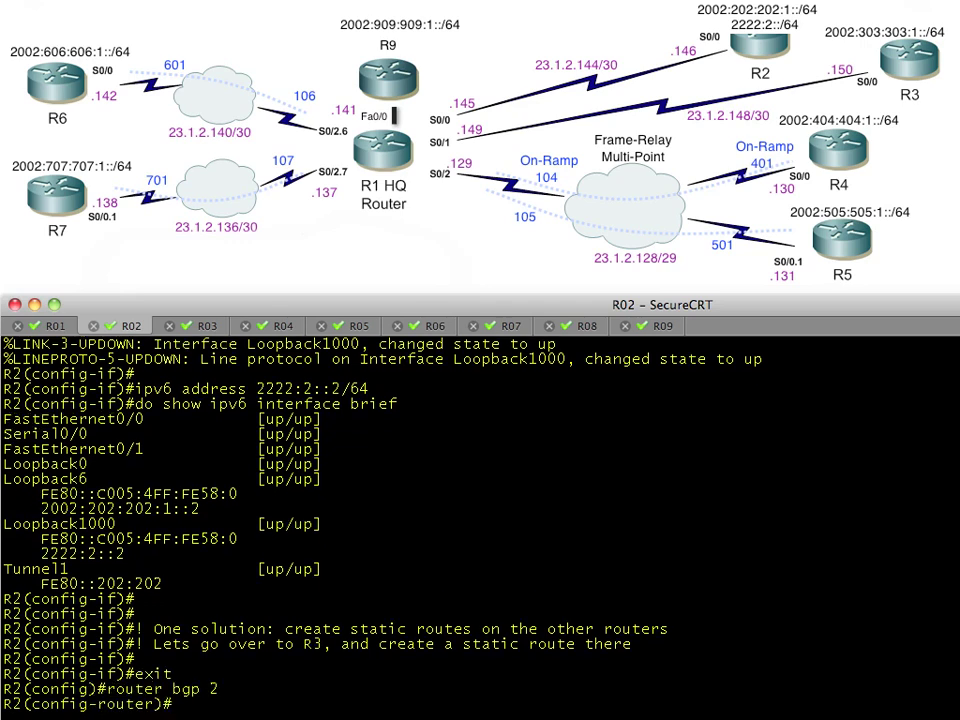
{"action": "key", "text": "Return"}
Enter a two-line "!" comment on R2: "We will use a reachable 6to4 address / of R3 to peer with"
{"action": "type", "text": "! We will use a reachable 6to4 address"}
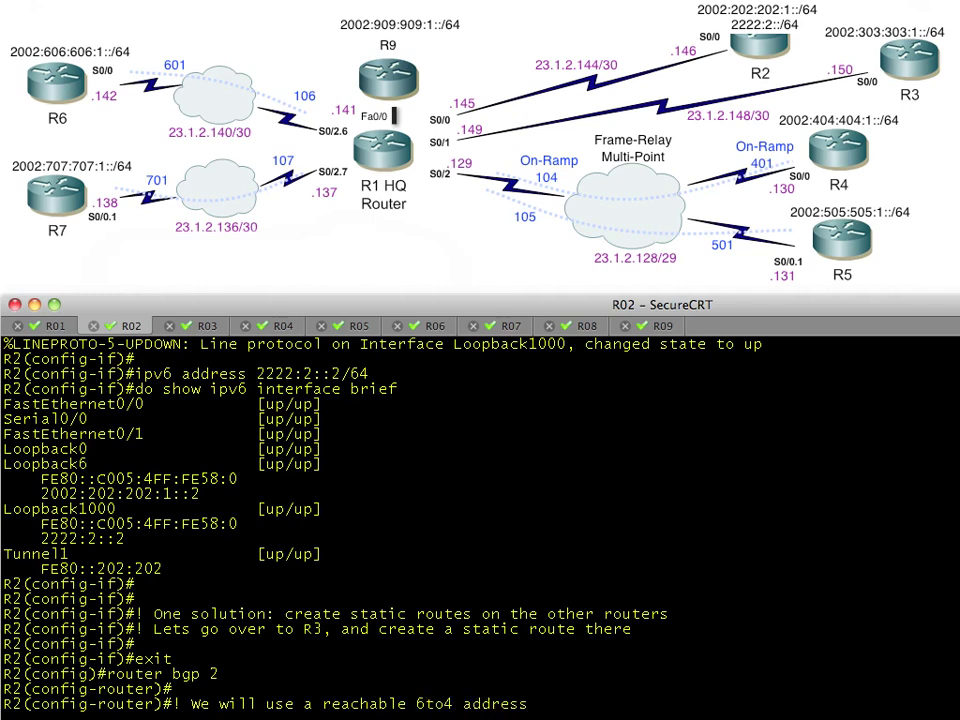
{"action": "key", "text": "Return"}
{"action": "type", "text": "! of R3 to peer with"}
{"action": "key", "text": "Return"}
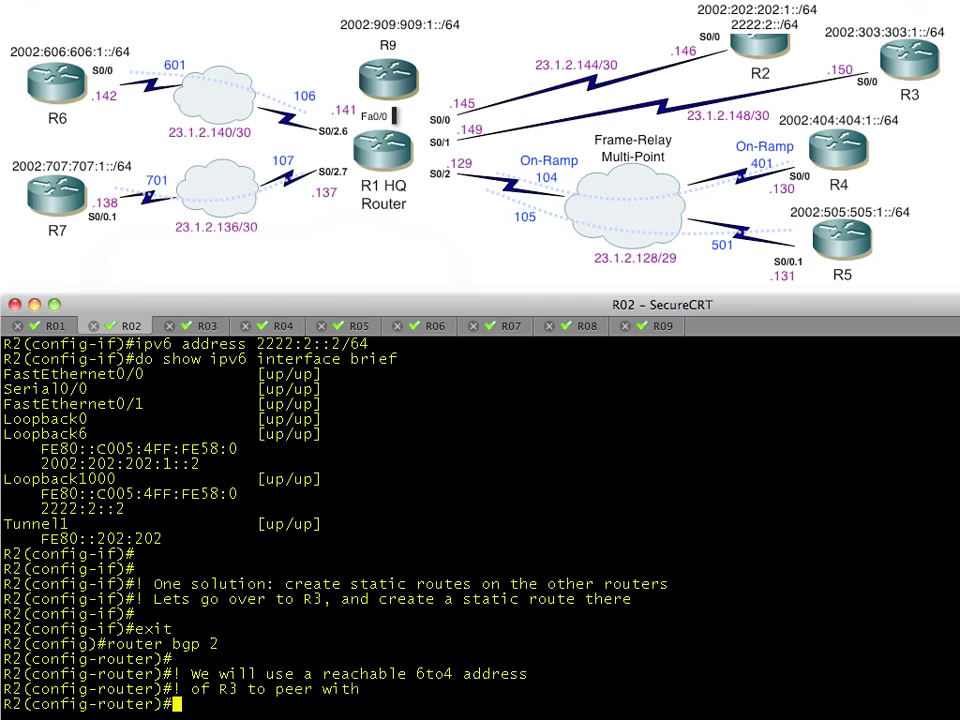
{"action": "key", "text": "Return"}
Disable the default IPv4 unicast address family in R2's BGP process
{"action": "type", "text": "no bgp default i"}
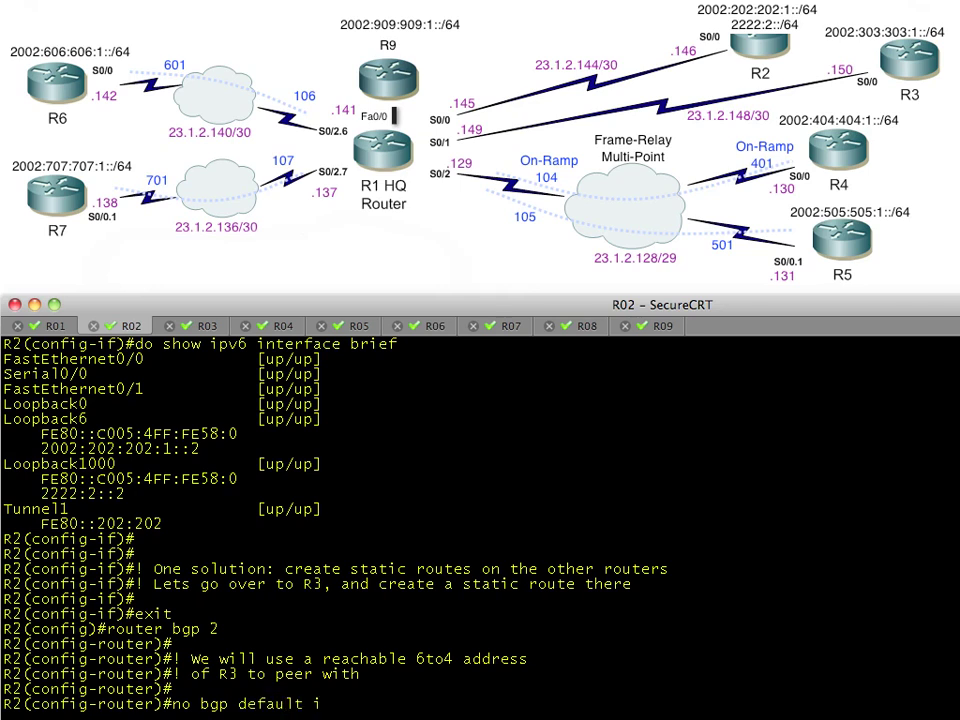
{"action": "type", "text": "pv4-unicast"}
{"action": "key", "text": "Return"}
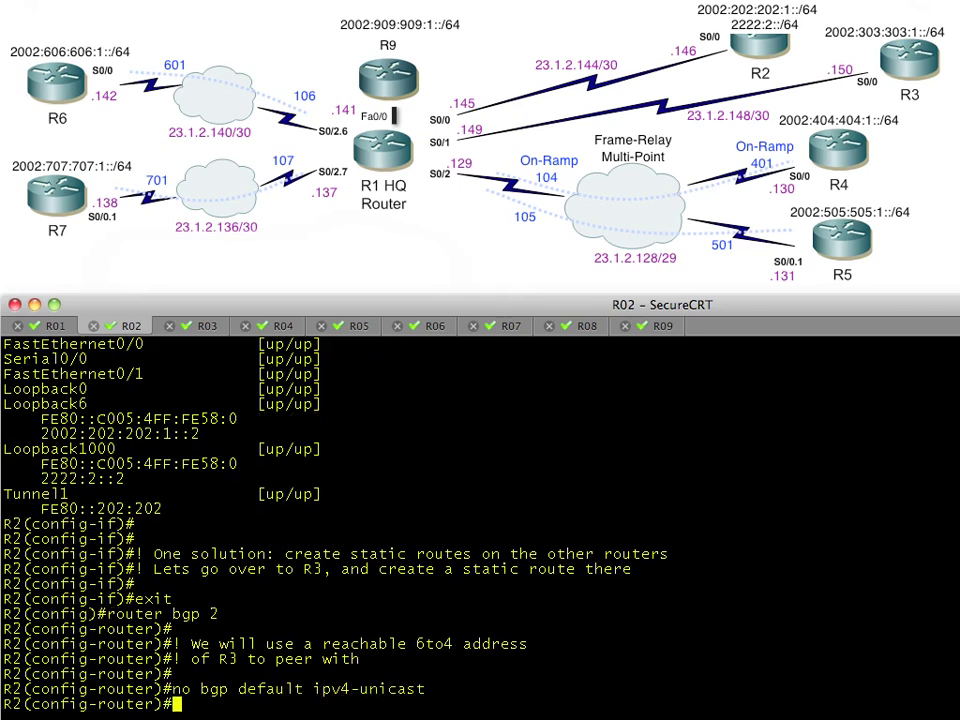
{"action": "key", "text": "Return"}
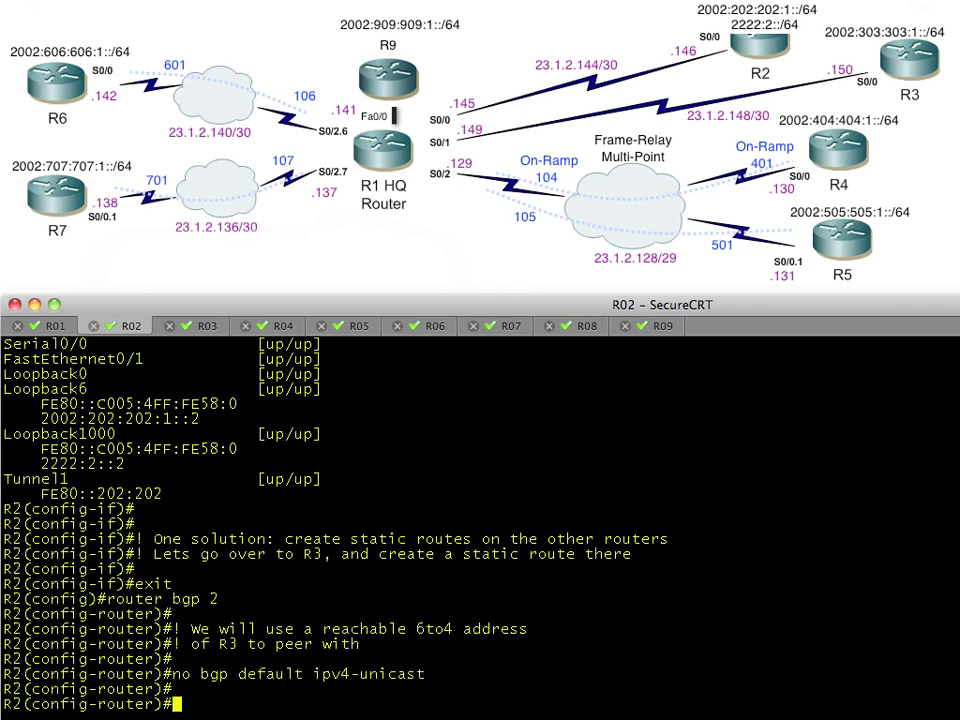
Define 2002:303:303:1::3 as R2's BGP neighbor in remote AS 3, with eBGP multihop set to 255
{"action": "type", "text": "neighbor 2002:303:303:"}
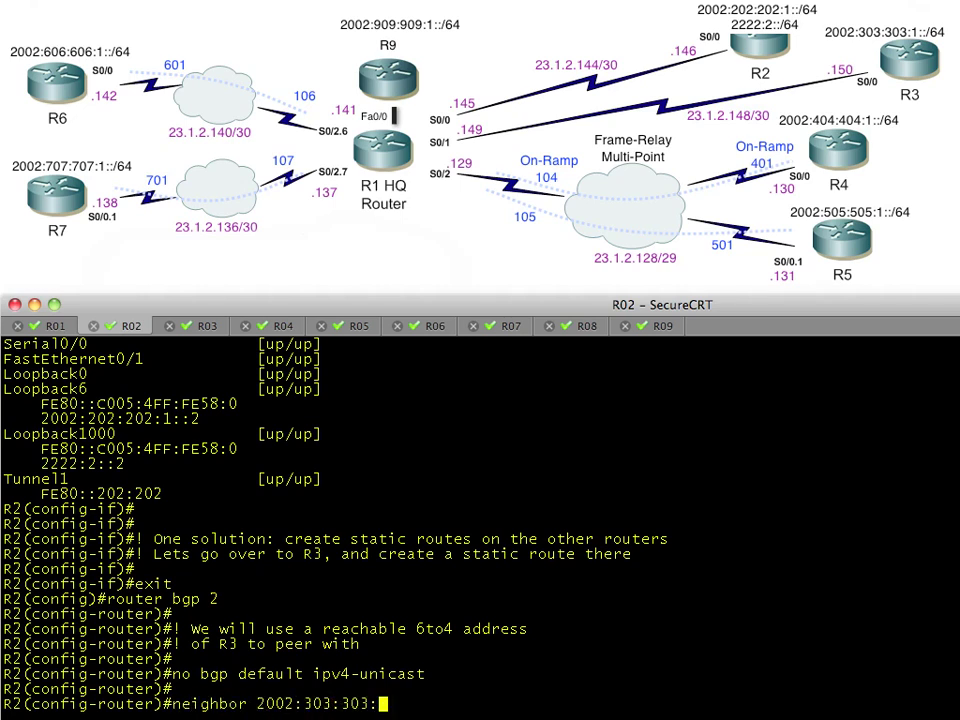
{"action": "type", "text": "1::3 remote-as 3"}
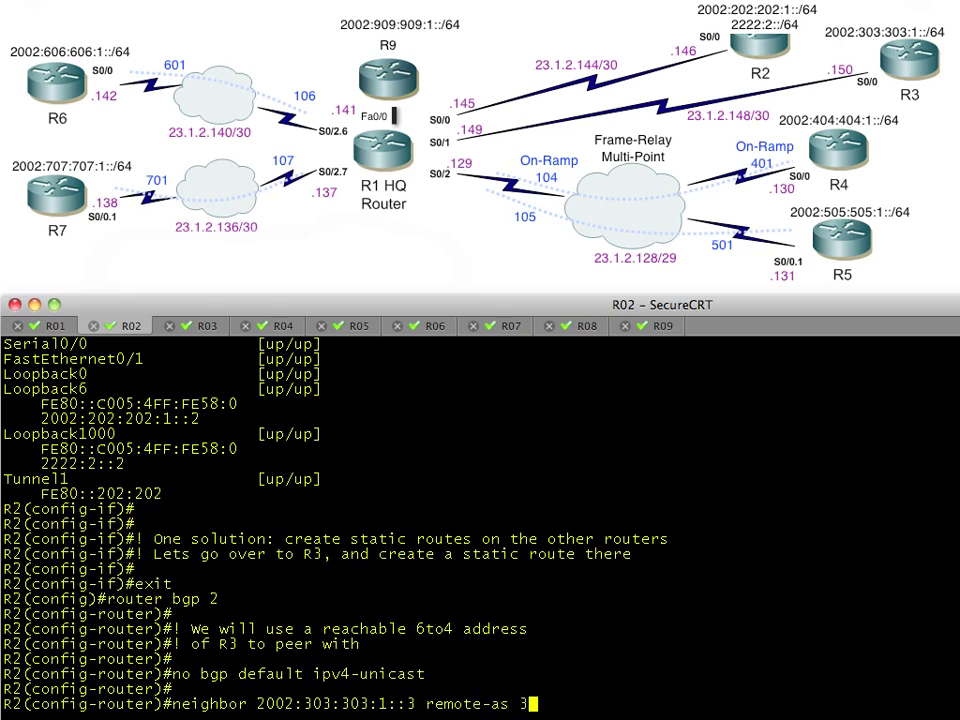
{"action": "key", "text": "Return"}
{"action": "type", "text": "neighbor 2002:"}
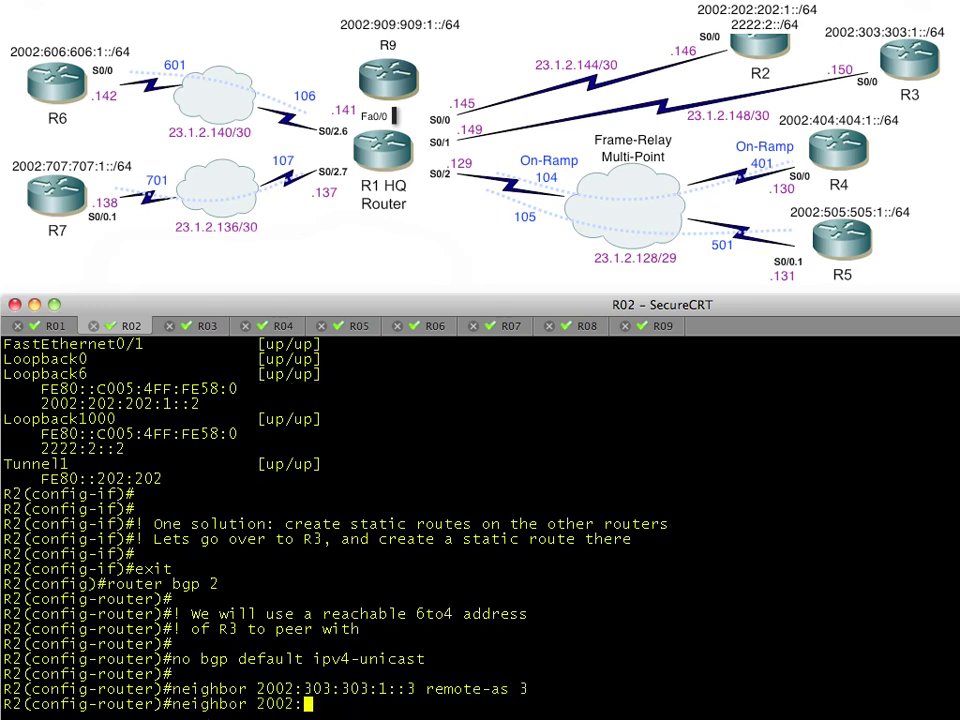
{"action": "type", "text": "303:303:1::3 "}
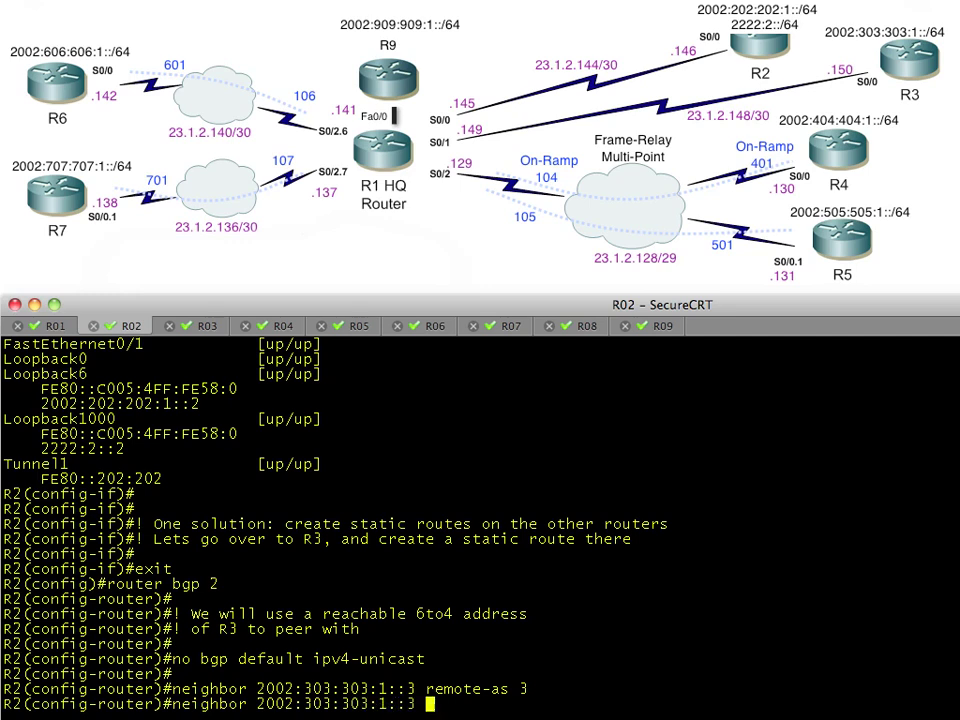
{"action": "type", "text": "ebgp-multihop 255"}
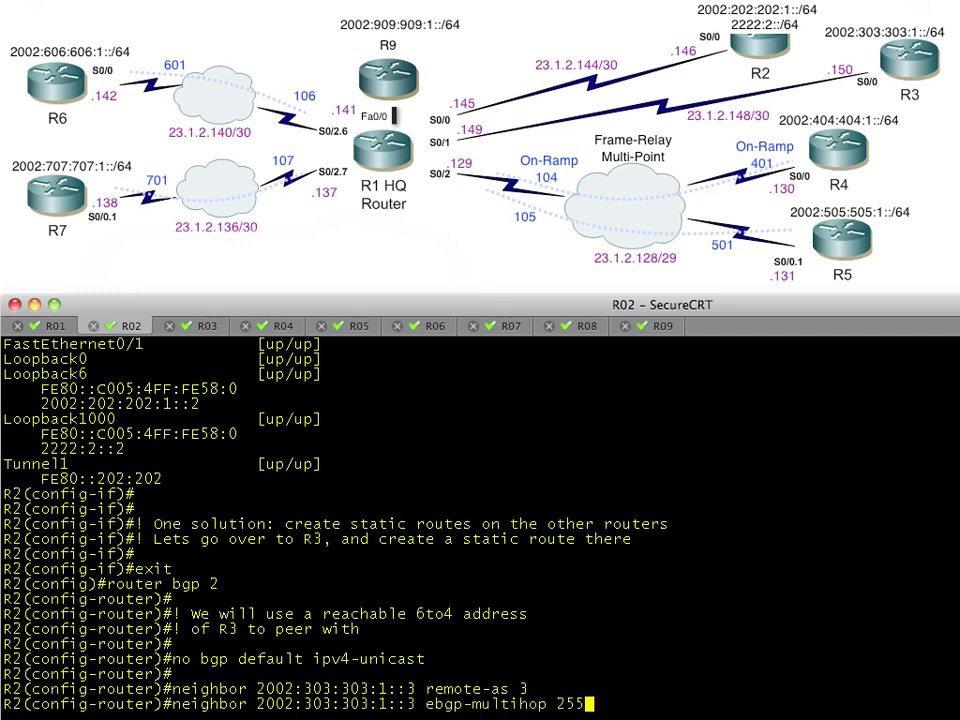
{"action": "key", "text": "Return"}
Set Loopback6 as the BGP update source for neighbor 2002:303:303:1::3 on R2
{"action": "type", "text": "neighbor 2002:303:303:1::3 update-source Loopback6"}
{"action": "key", "text": "Return"}
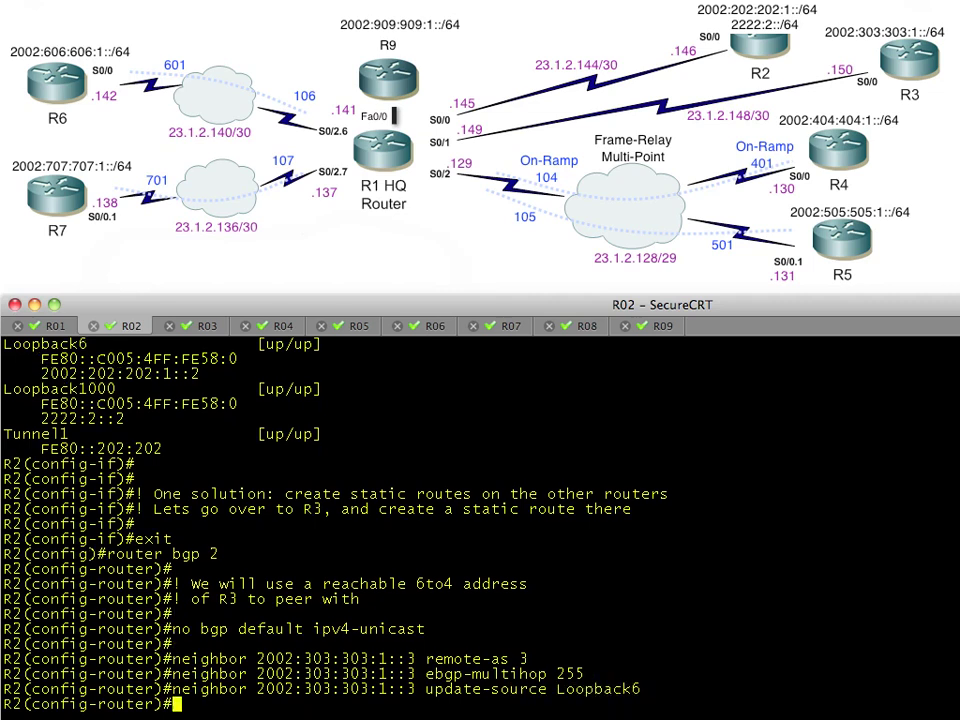
{"action": "key", "text": "Return"}
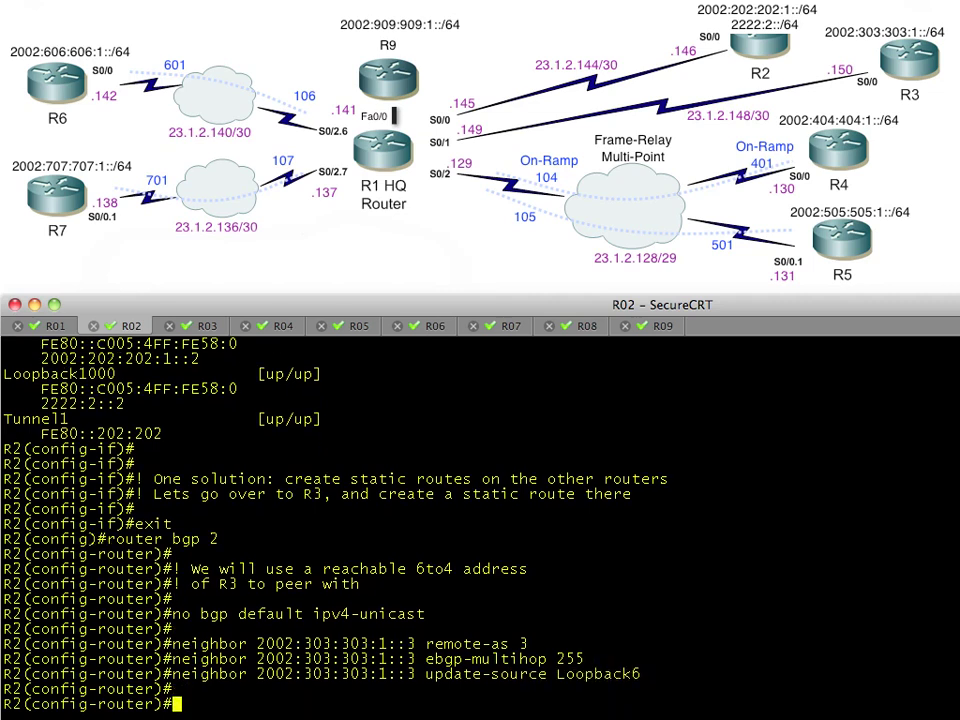
Enter a two-line "!" comment on R2: "Loopback 6 is the interface where / R2 is using 2002:202:202:1::2"
{"action": "type", "text": "! Loopback"}
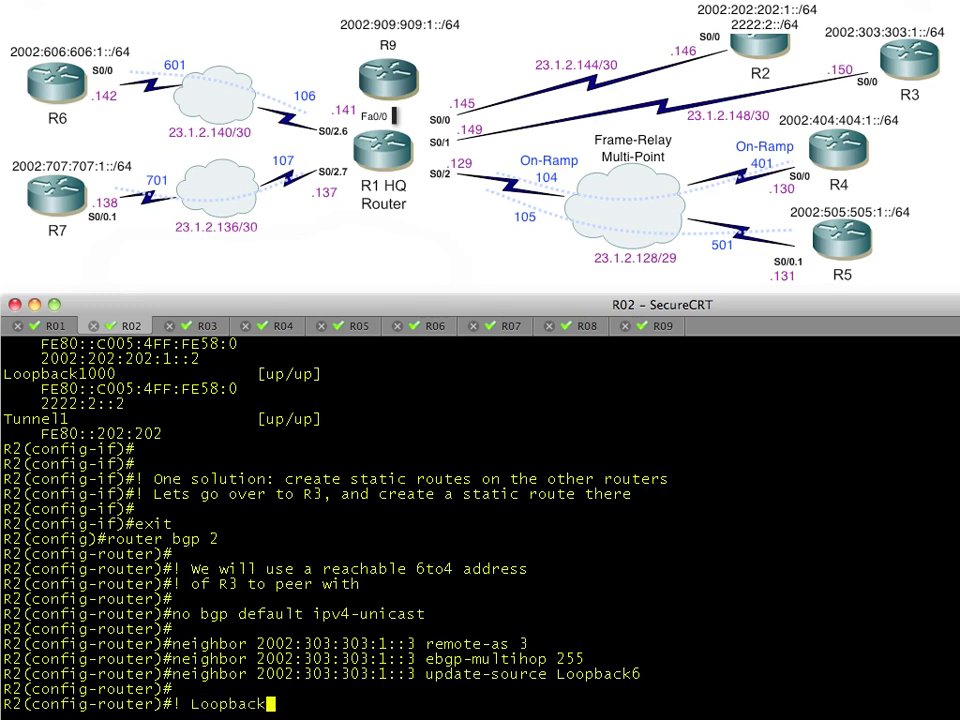
{"action": "type", "text": " 6 is the interface where"}
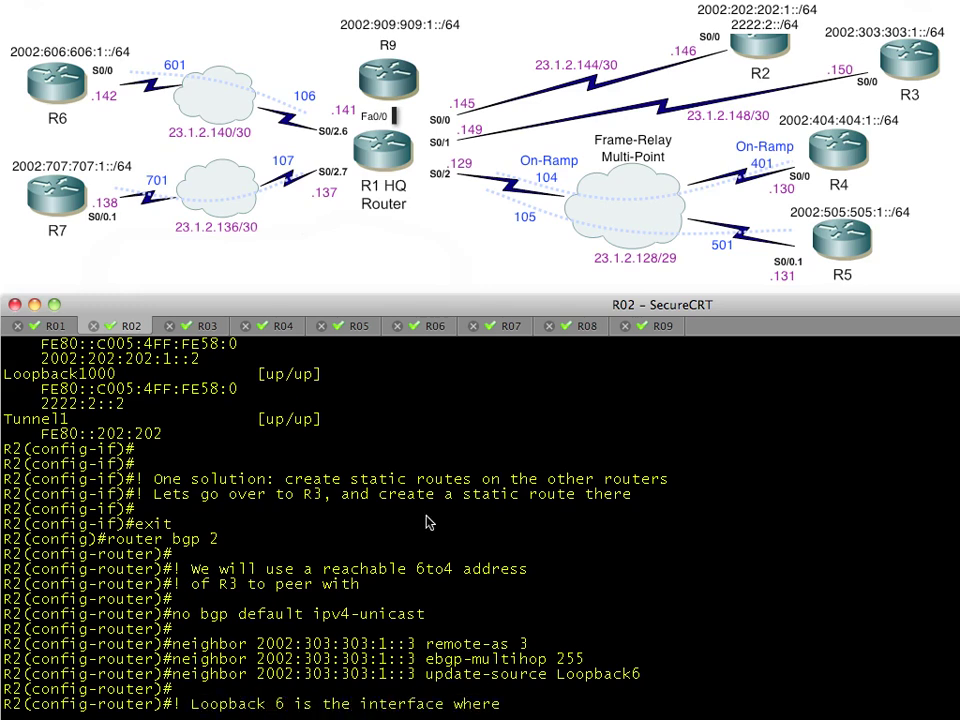
{"action": "key", "text": "Return"}
{"action": "type", "text": "! R"}
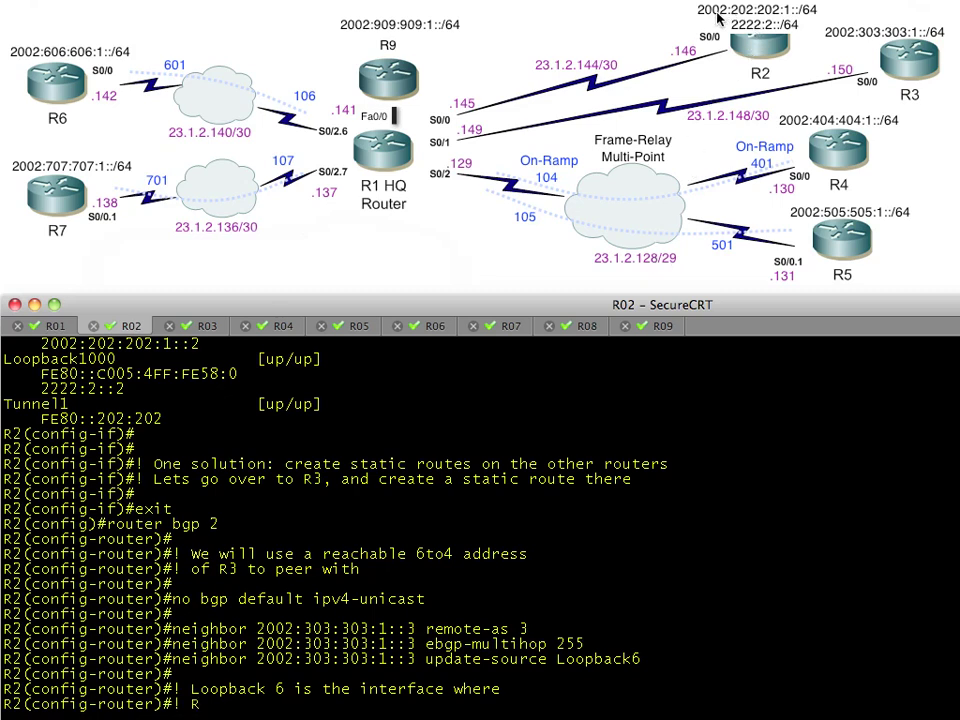
{"action": "type", "text": "2 is using 200"}
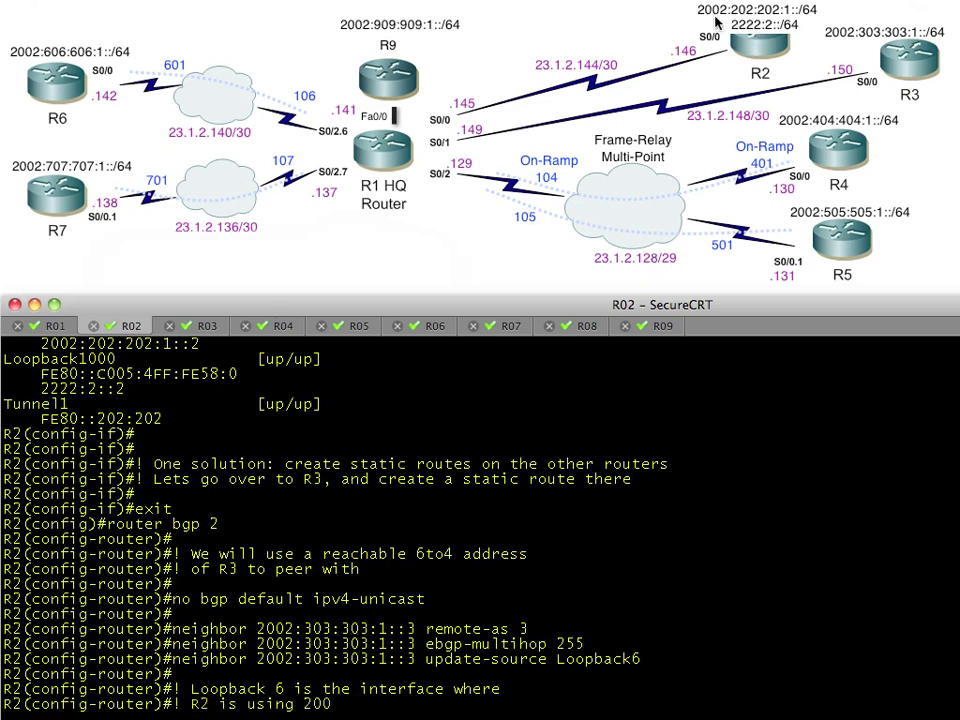
{"action": "type", "text": "2:202:202:1::2"}
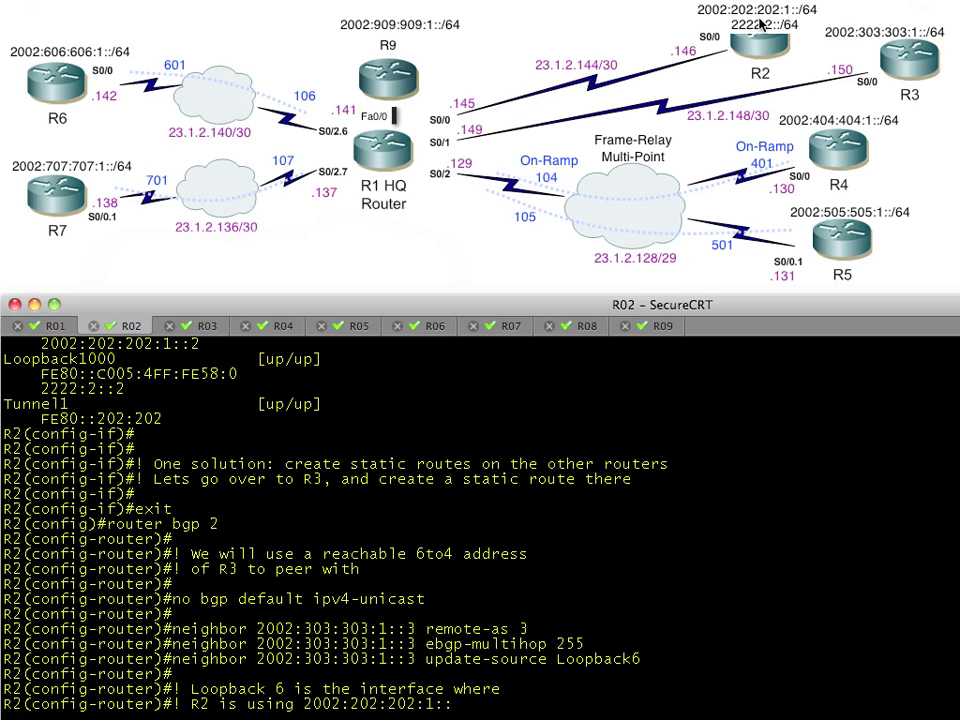
{"action": "key", "text": "Return"}
{"action": "key", "text": "Return"}
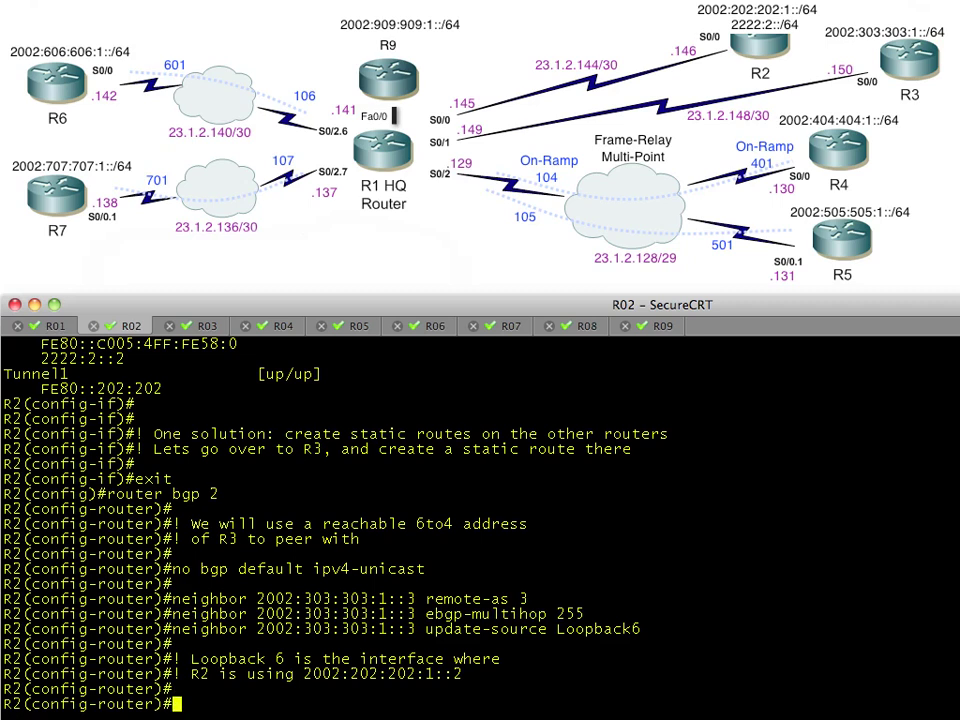
Enter a two-line "!" comment on R2: "Now we enable the sharing / of IPv6 routes with our peer"
{"action": "key", "text": "super+Tab"}
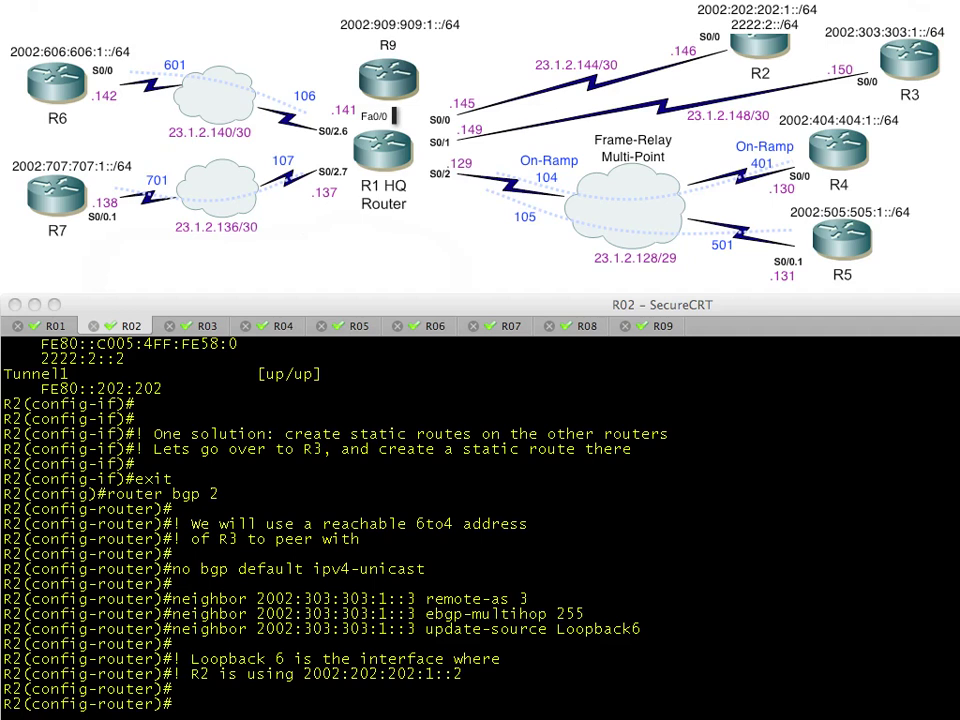
{"action": "type", "text": "! Now we enable the sharing"}
{"action": "key", "text": "Return"}
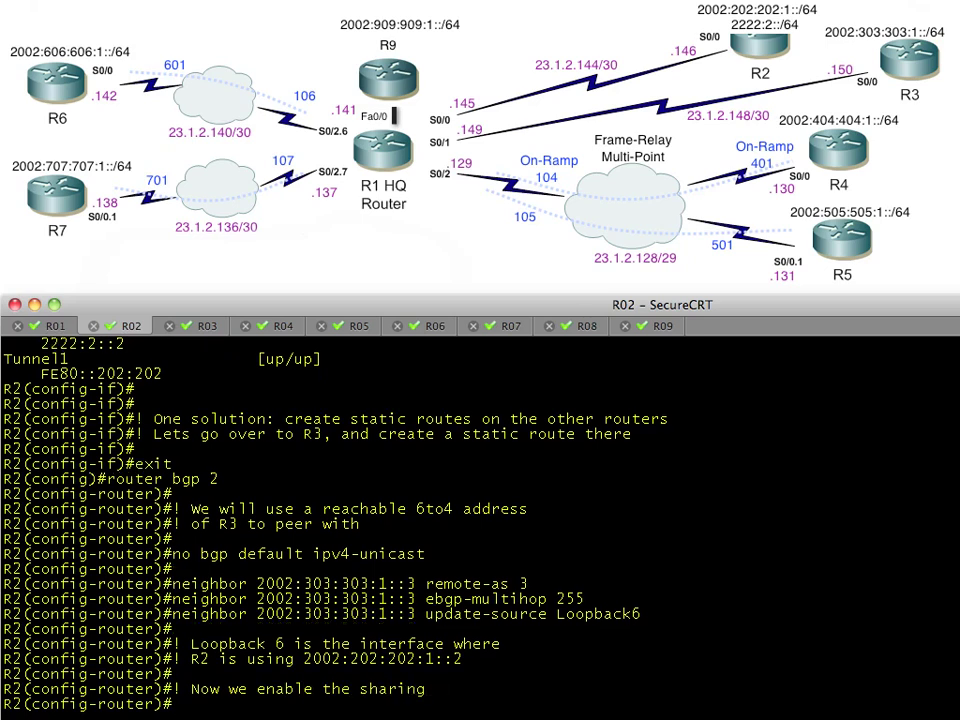
{"action": "type", "text": "! of IPv6 routes with our peer"}
{"action": "key", "text": "Return"}
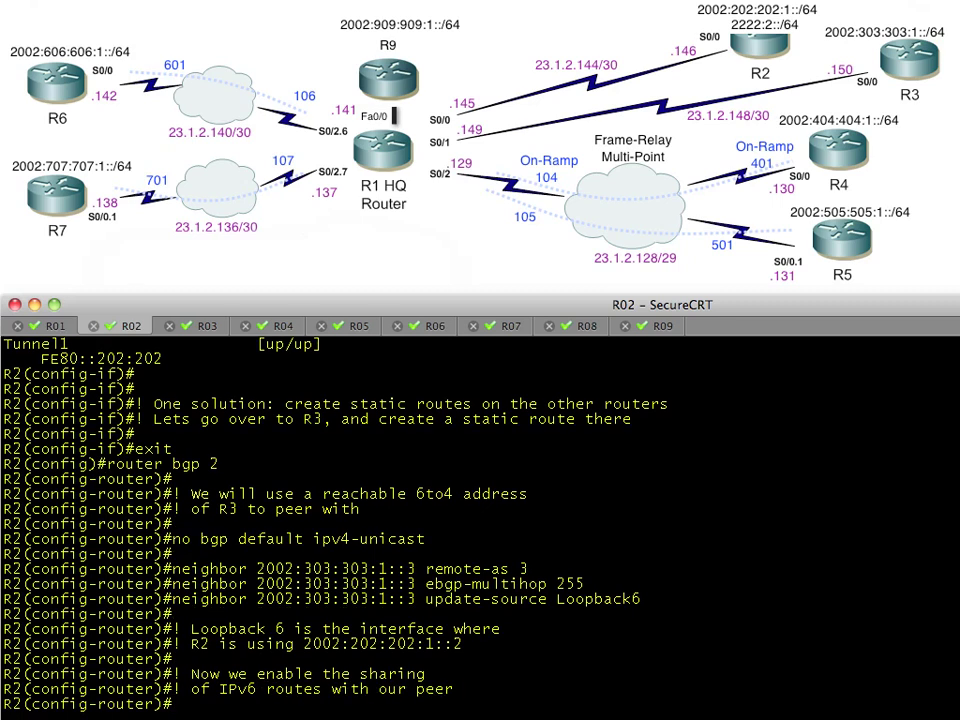
{"action": "key", "text": "Return"}
Enter the IPv6 address family in R2's BGP process and activate neighbor 2002:303:303:1::3 there
{"action": "type", "text": "address-family ipv6"}
{"action": "key", "text": "Return"}
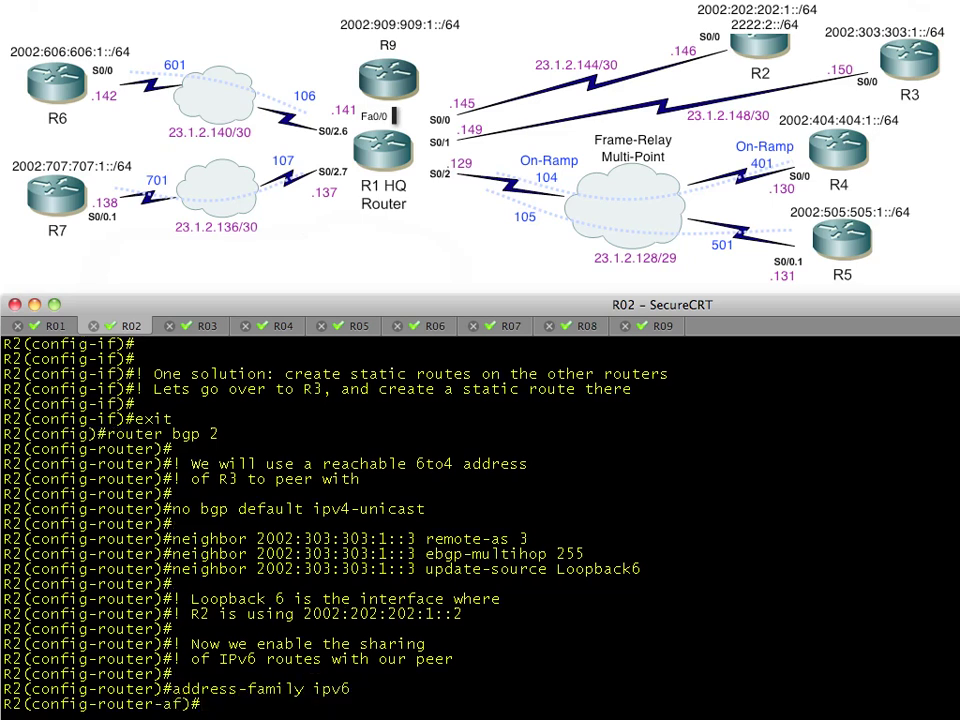
{"action": "type", "text": "neighbor 2002:303:303:"}
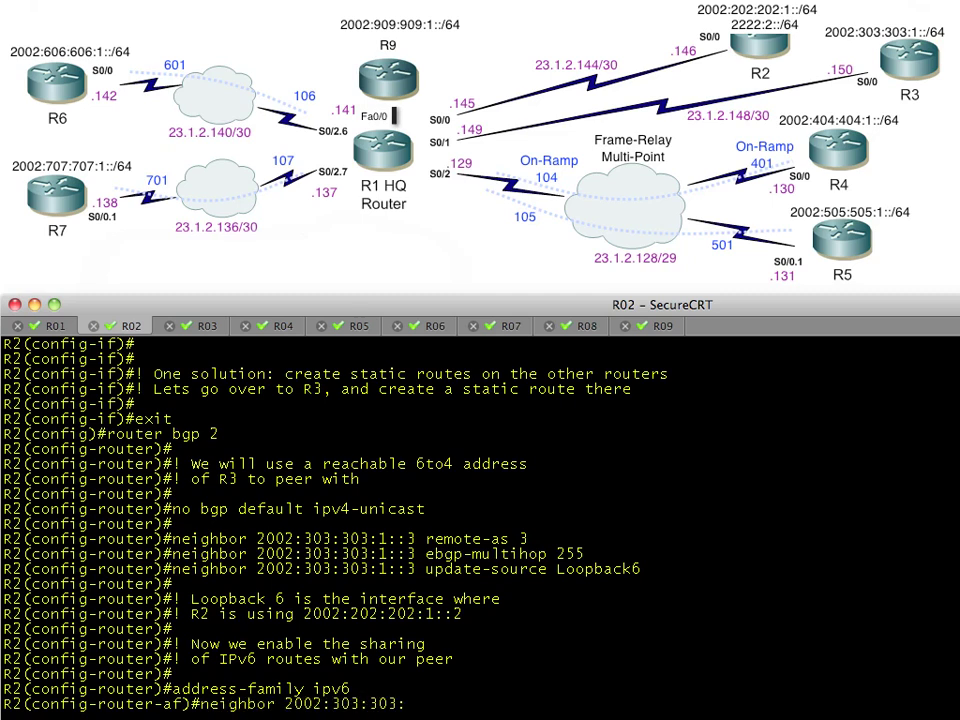
{"action": "type", "text": "1::3 activate"}
{"action": "key", "text": "Return"}
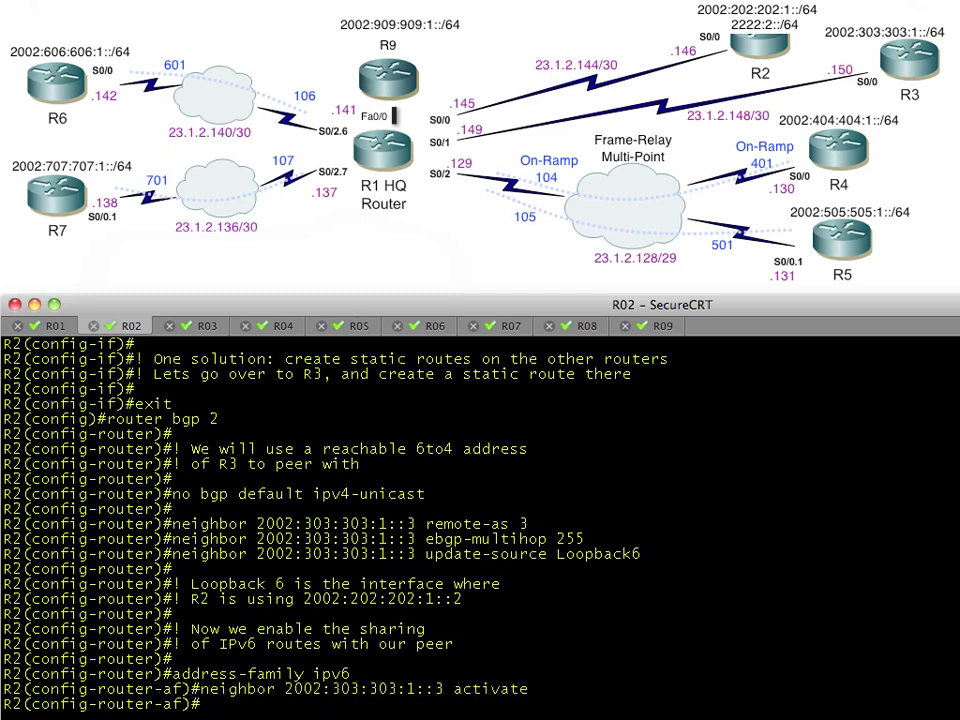
Disable synchronization in the IPv6 address family of R2's BGP process
{"action": "type", "text": "no synchronization"}
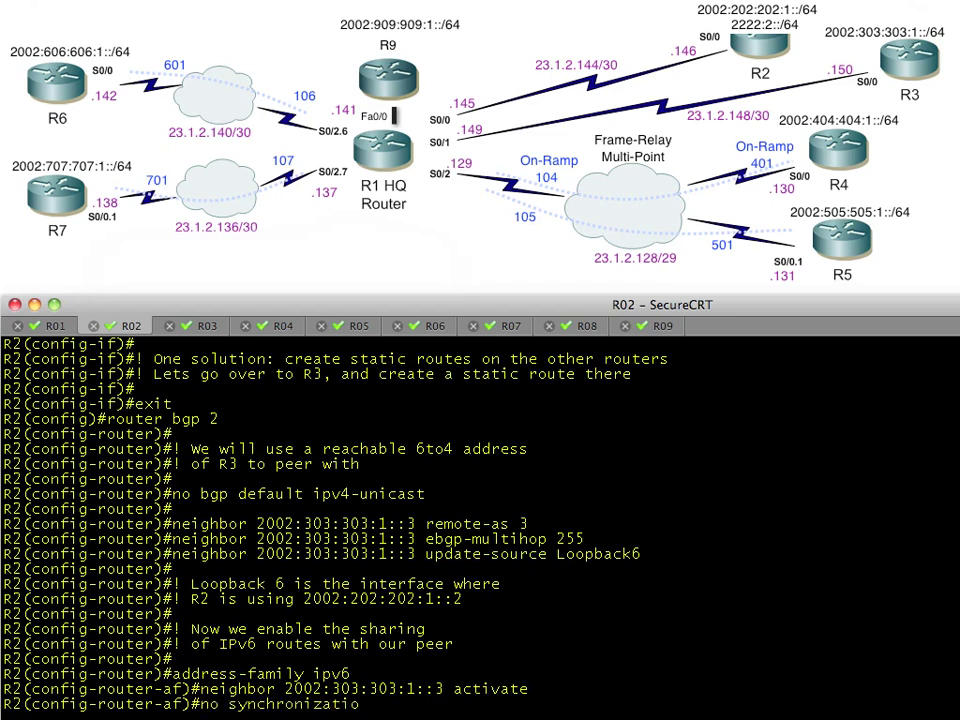
{"action": "key", "text": "Return"}
{"action": "key", "text": "Return"}
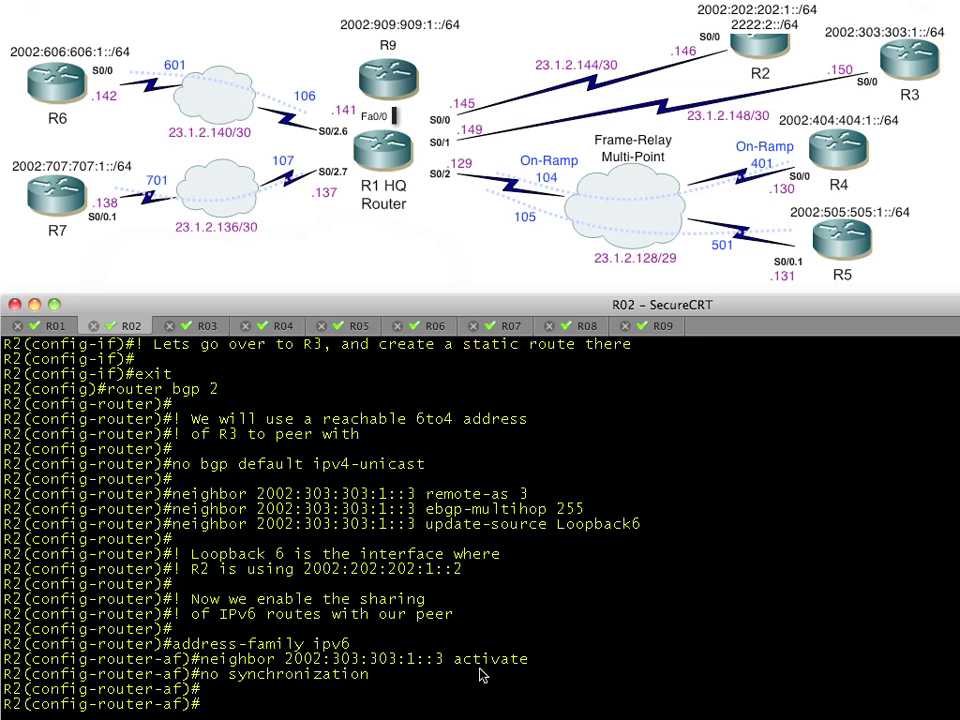
Enter a two-line "!" comment on R2: "Adding the correct network statement / should put 2222:2:://16 it into BGP"
{"action": "key", "text": "super+Tab"}
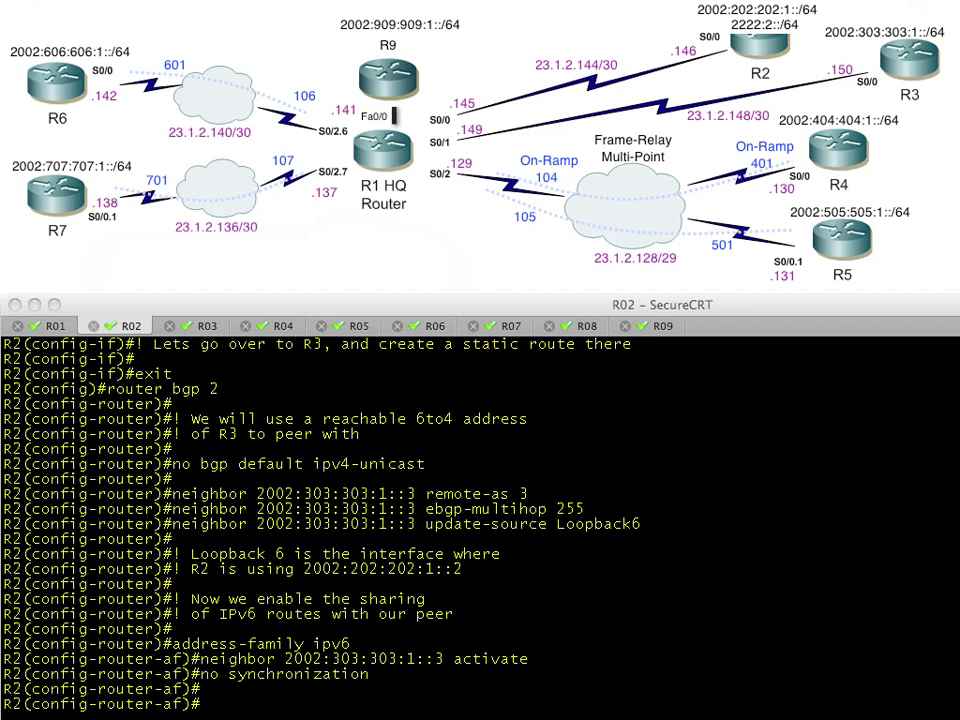
{"action": "type", "text": "! "}
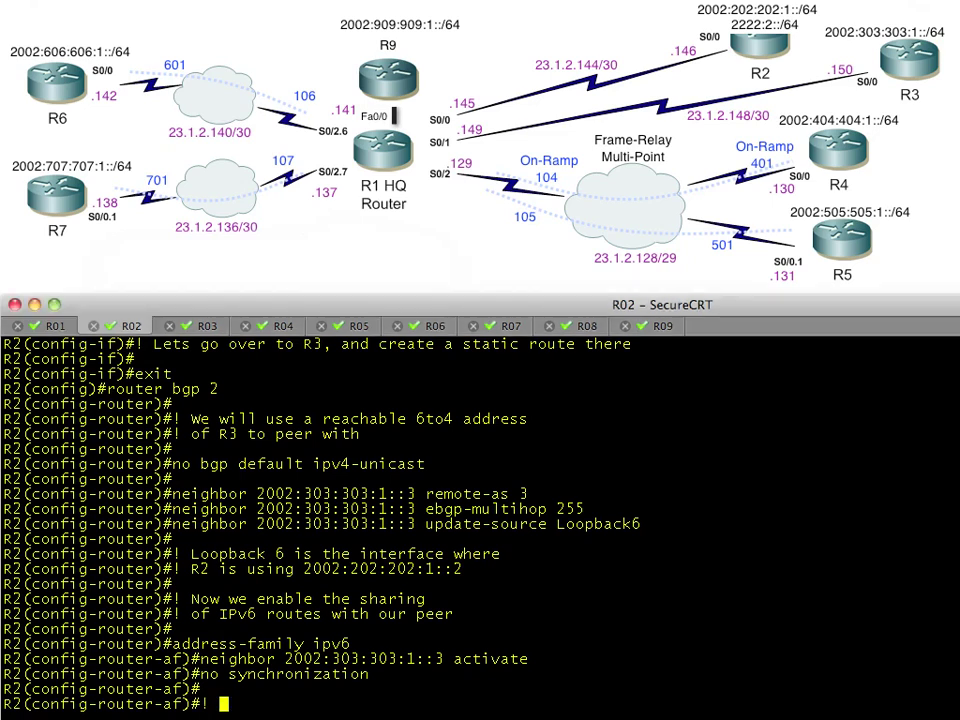
{"action": "type", "text": "Adding the co"}
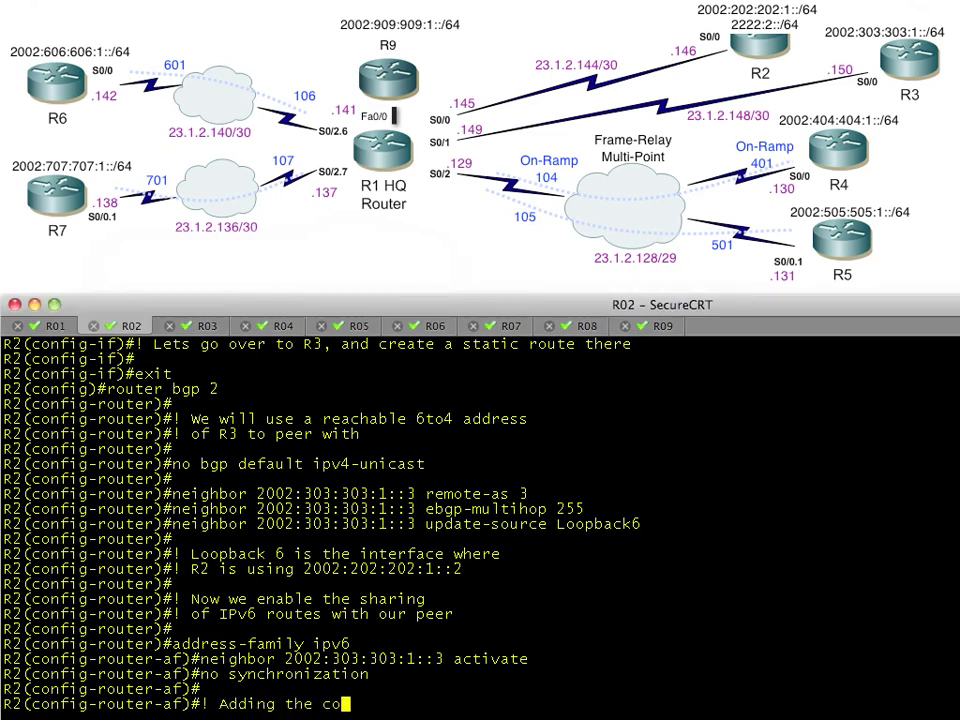
{"action": "type", "text": "rrect network statement"}
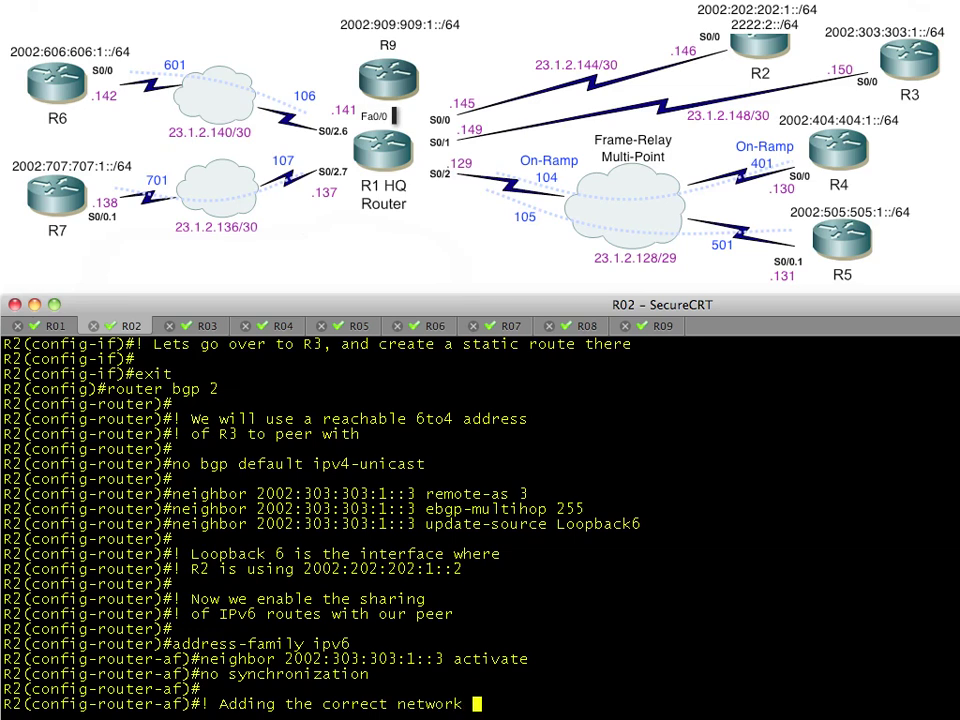
{"action": "key", "text": "Return"}
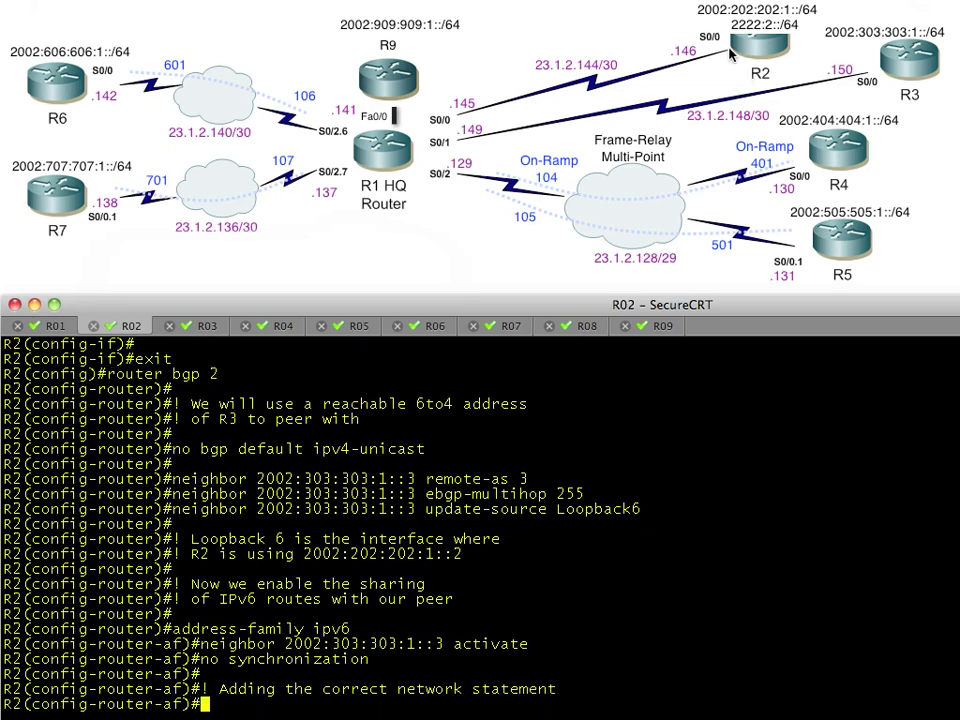
{"action": "type", "text": "! shoul"}
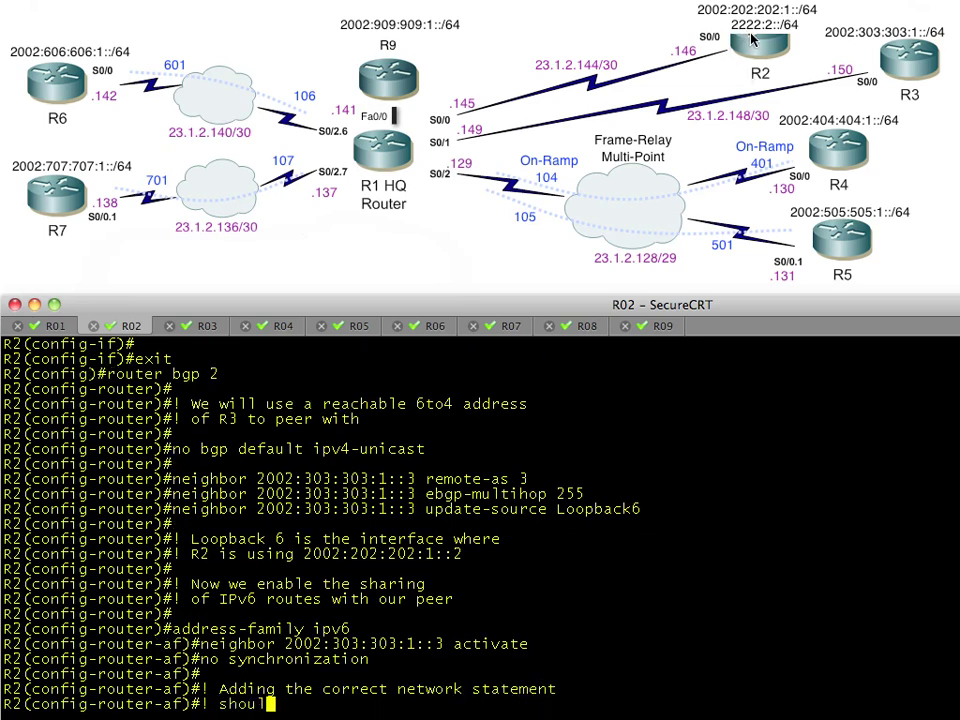
{"action": "type", "text": "d put 2222:2::"}
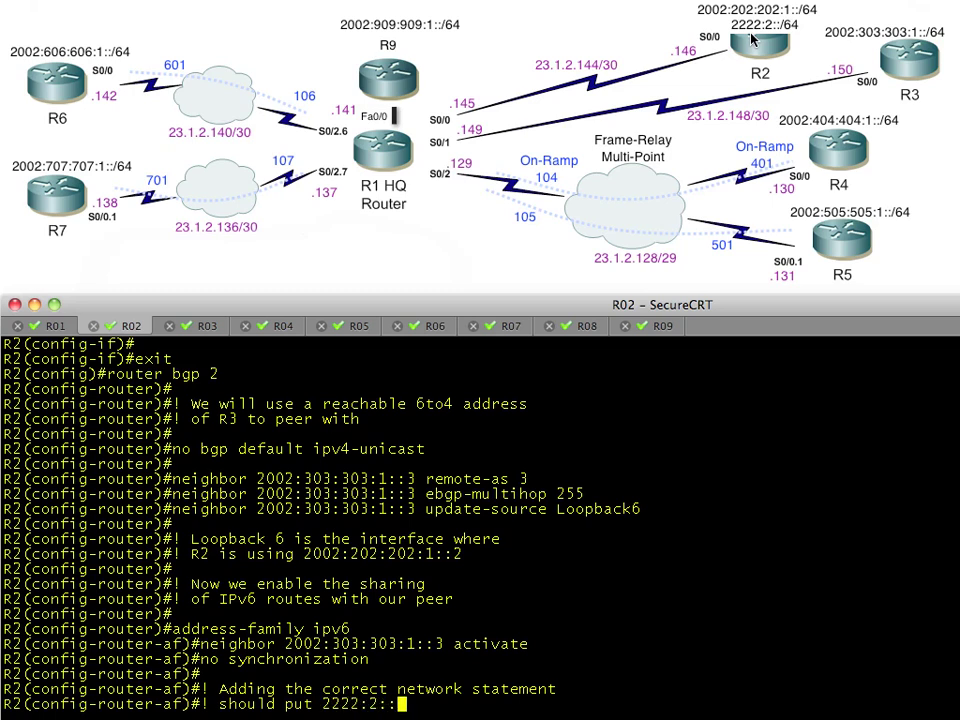
{"action": "type", "text": "/16 it into BGP"}
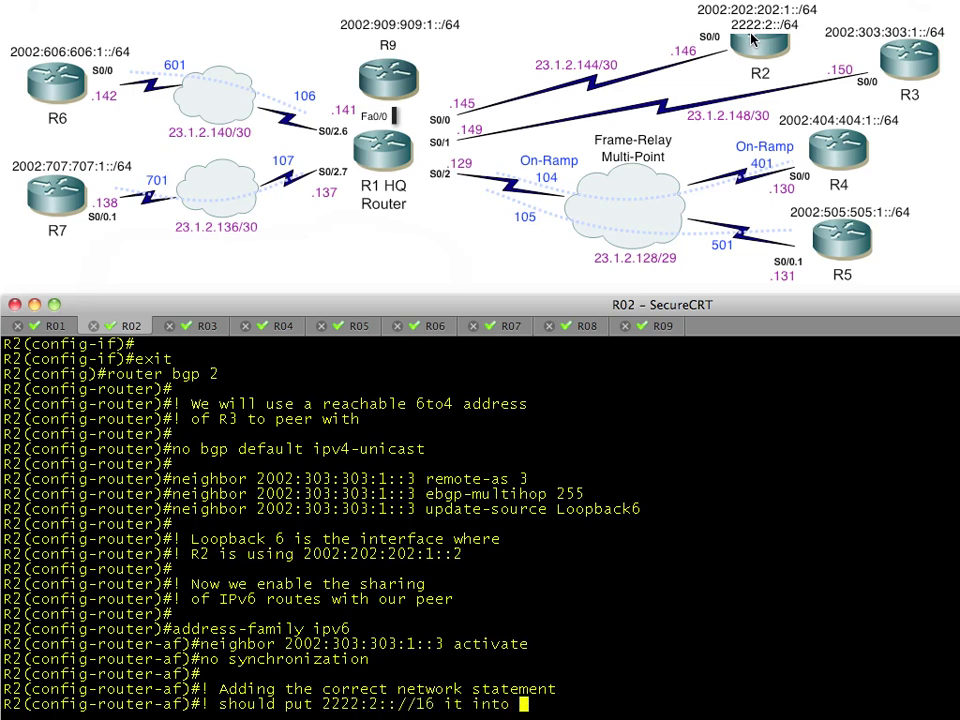
{"action": "key", "text": "Return"}
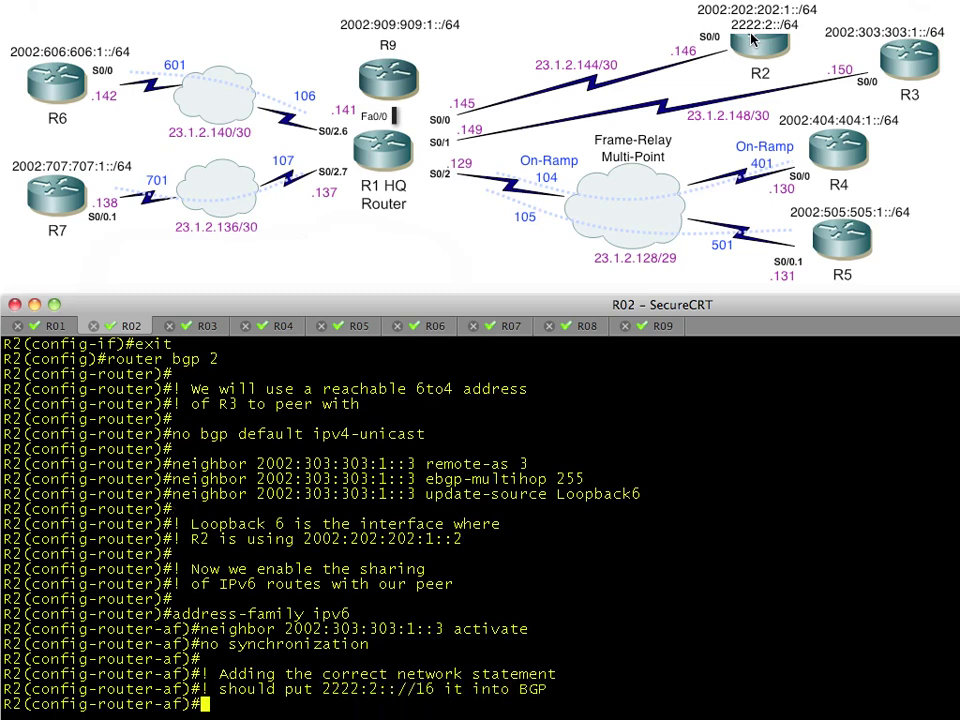
{"action": "key", "text": "Return"}
Advertise network 2222:2::/64 in R2's IPv6 BGP address family and return to privileged EXEC mode
{"action": "type", "text": "netw"}
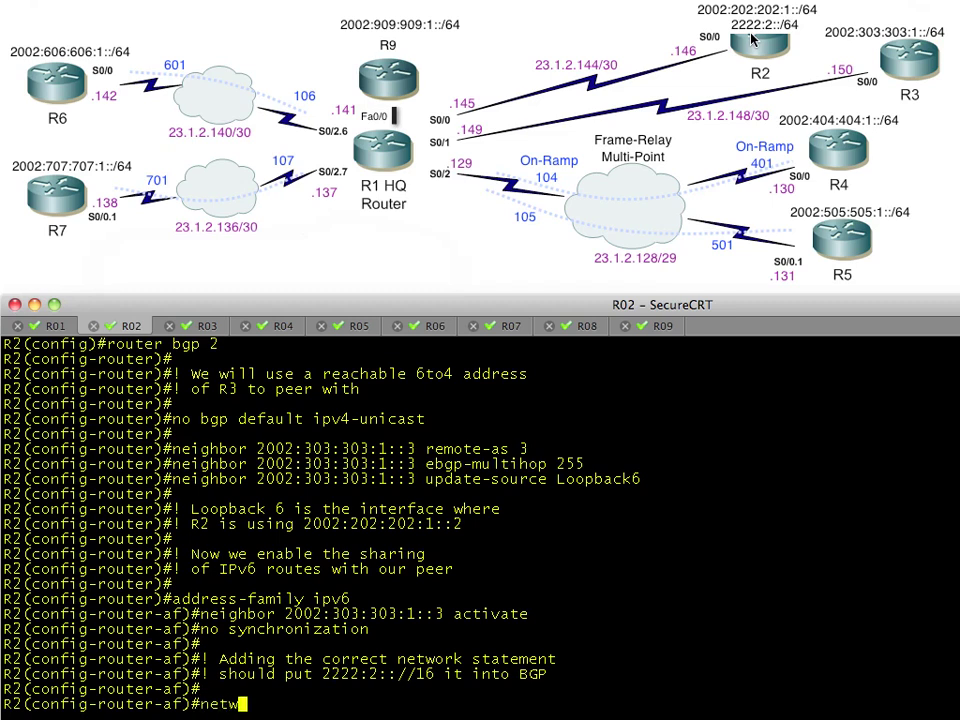
{"action": "type", "text": "ork 2222:2::/64"}
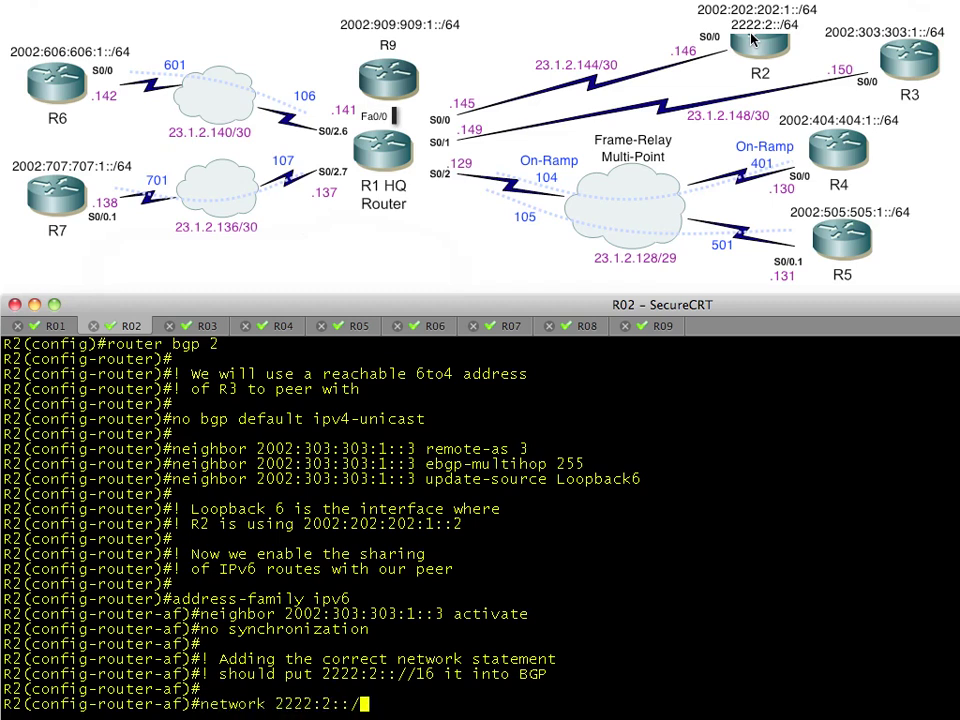
{"action": "key", "text": "Return"}
{"action": "type", "text": "end"}
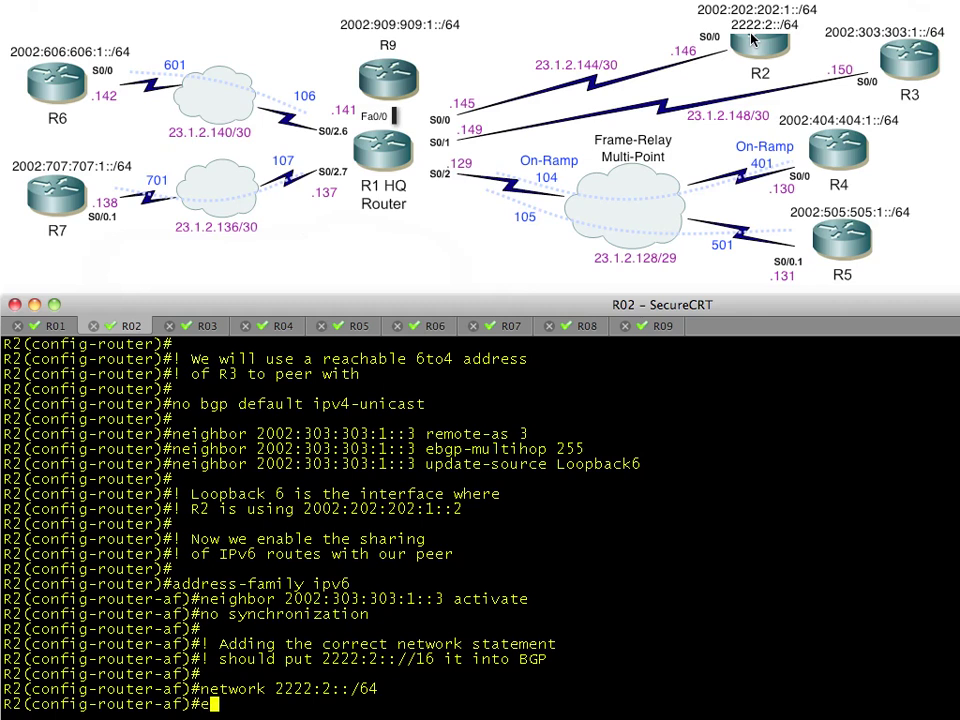
{"action": "key", "text": "Return"}
{"action": "key", "text": "Return"}
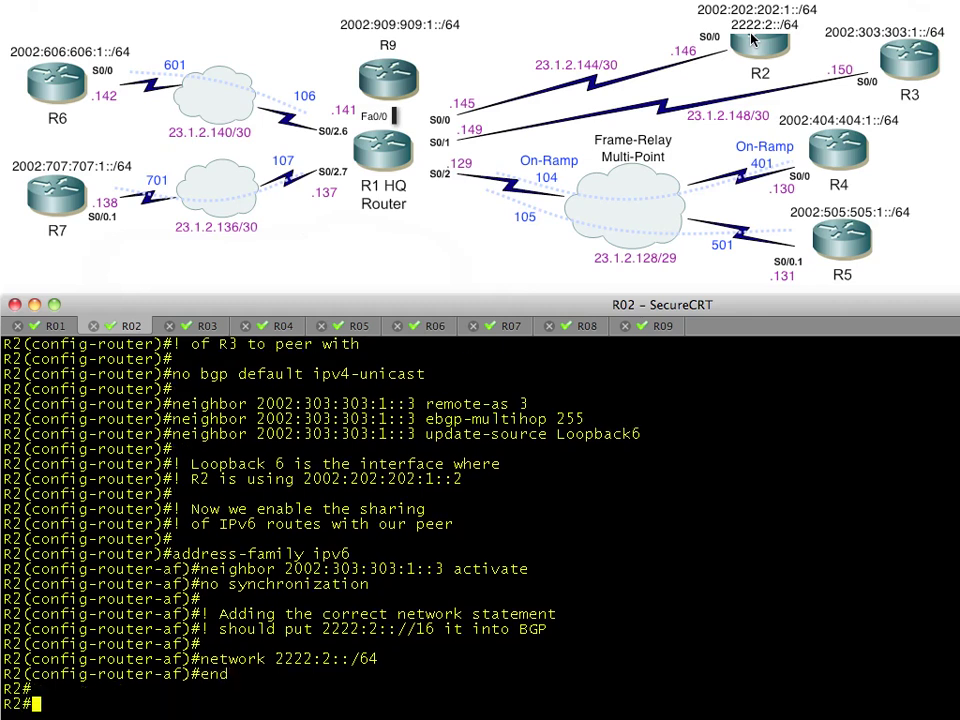
Enter a two-line "!" comment on R2: "Lets verify the route, made it into the local / BGP table"
{"action": "type", "text": "! Let"}
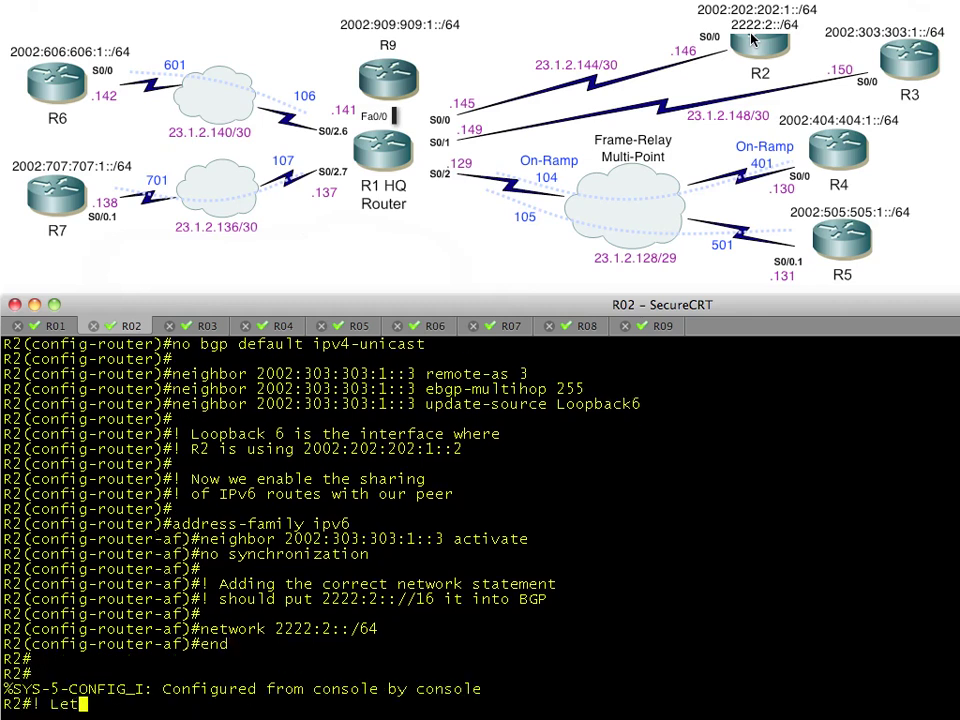
{"action": "type", "text": "s verify the route,"}
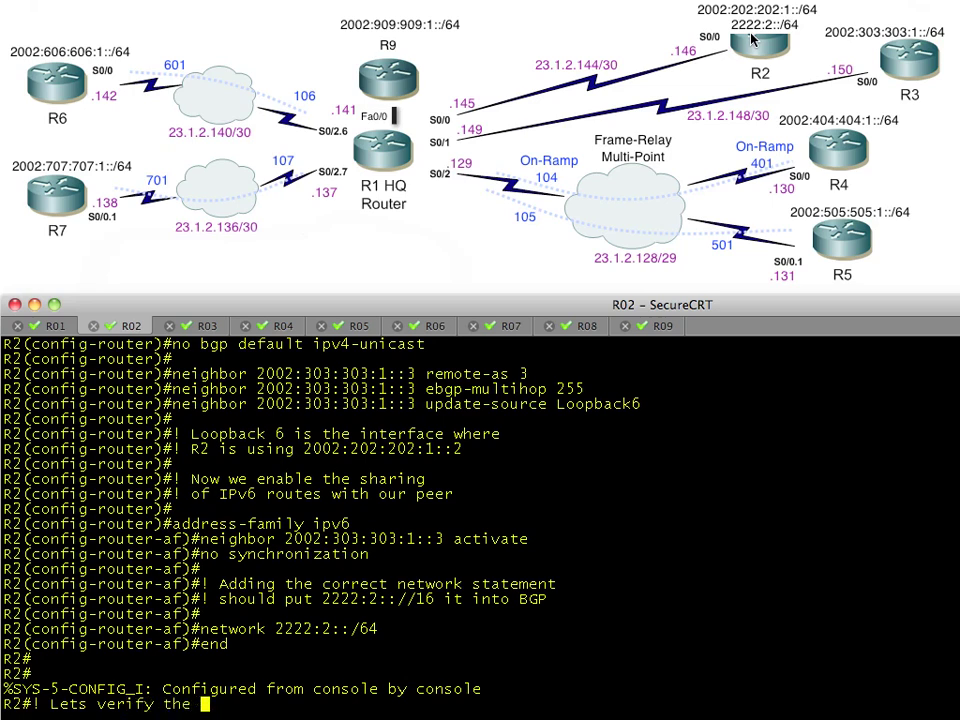
{"action": "type", "text": "e i"}
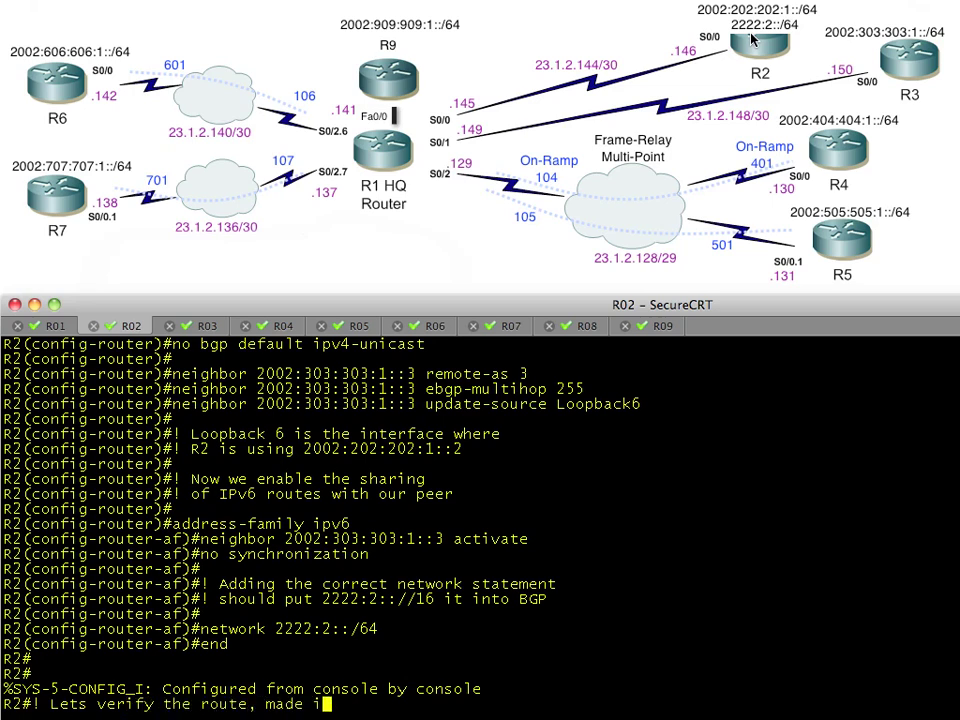
{"action": "type", "text": "t into the local"}
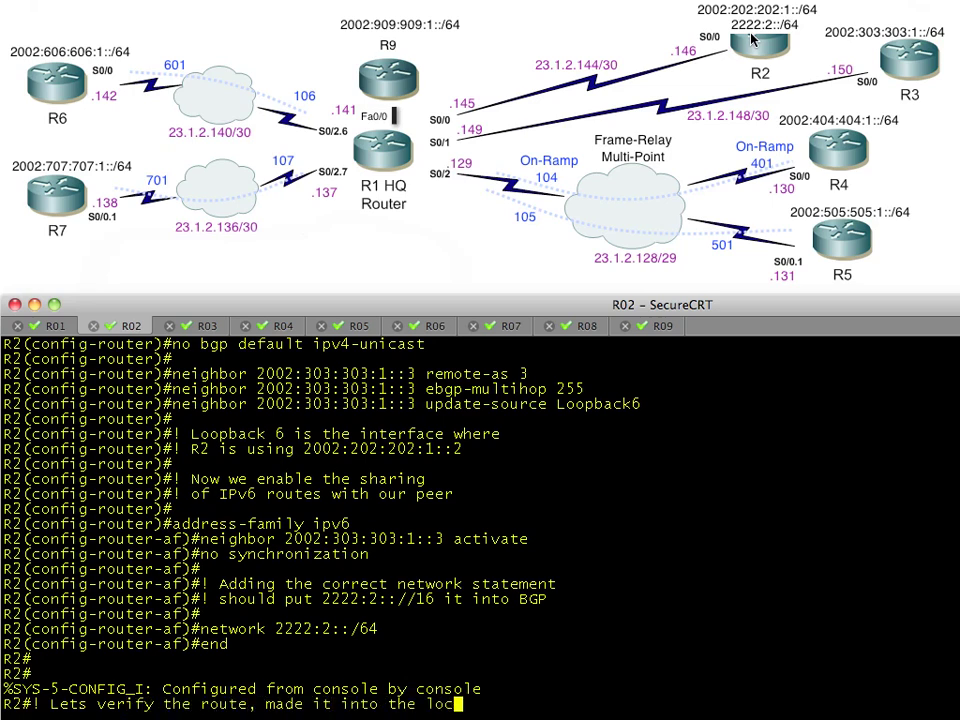
{"action": "key", "text": "Return"}
{"action": "type", "text": "! BGP table"}
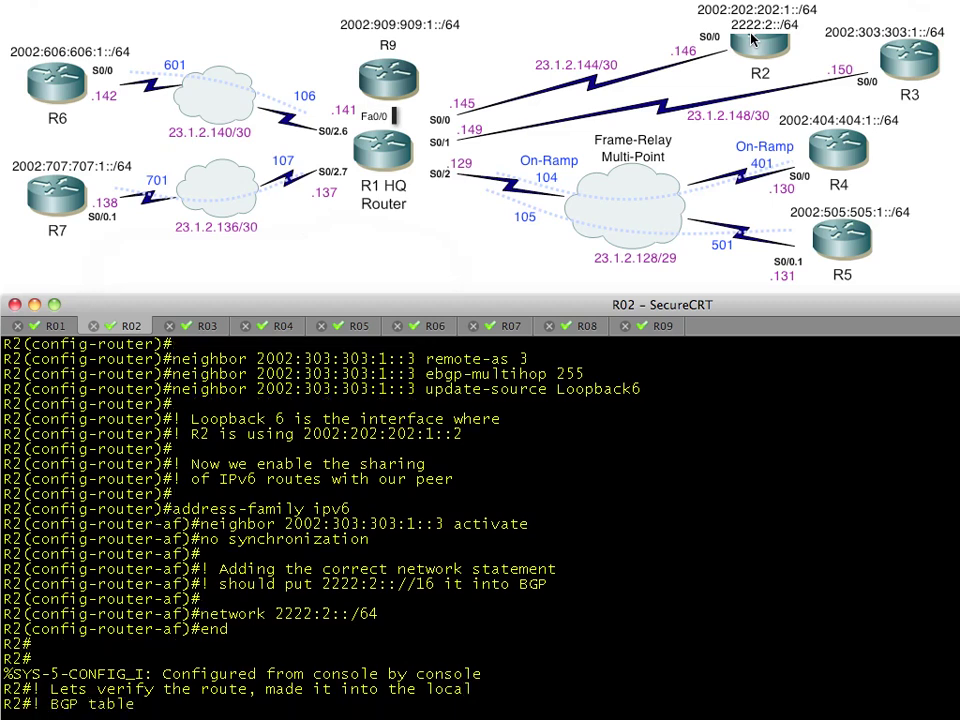
{"action": "key", "text": "Return"}
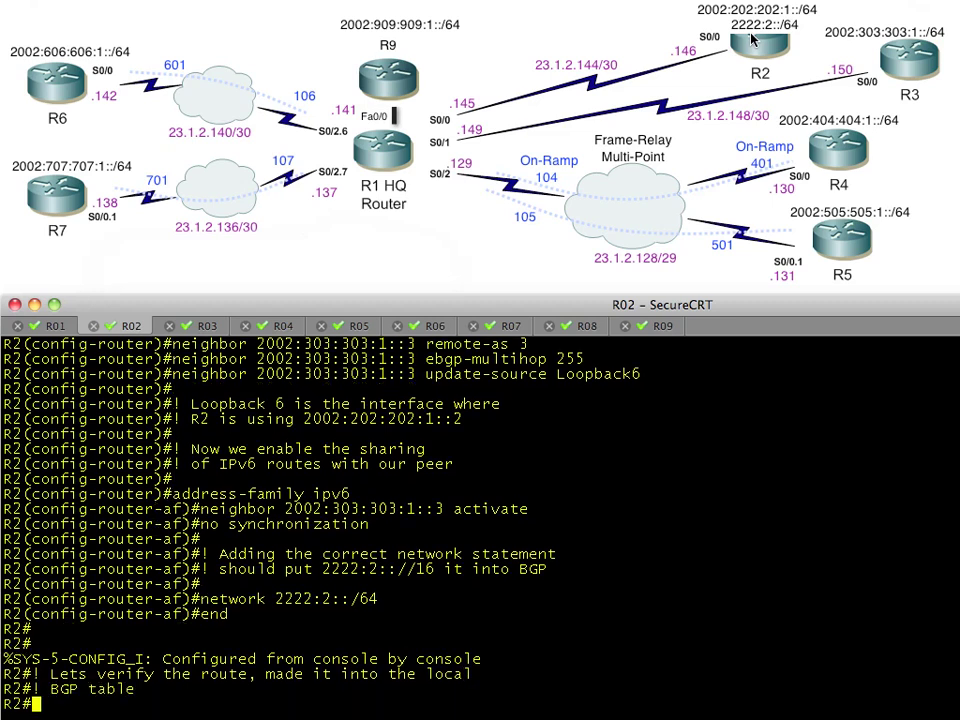
{"action": "key", "text": "Return"}
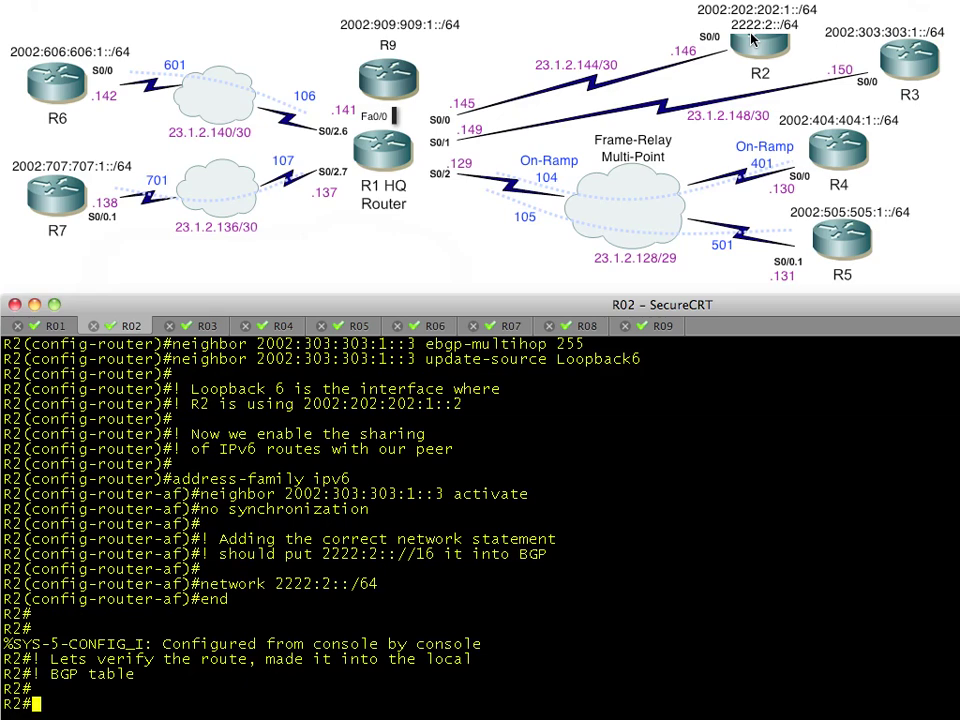
Show R2's BGP table for all address families and highlight the 2222:2::/64 entry
{"action": "type", "text": "show ip bg"}
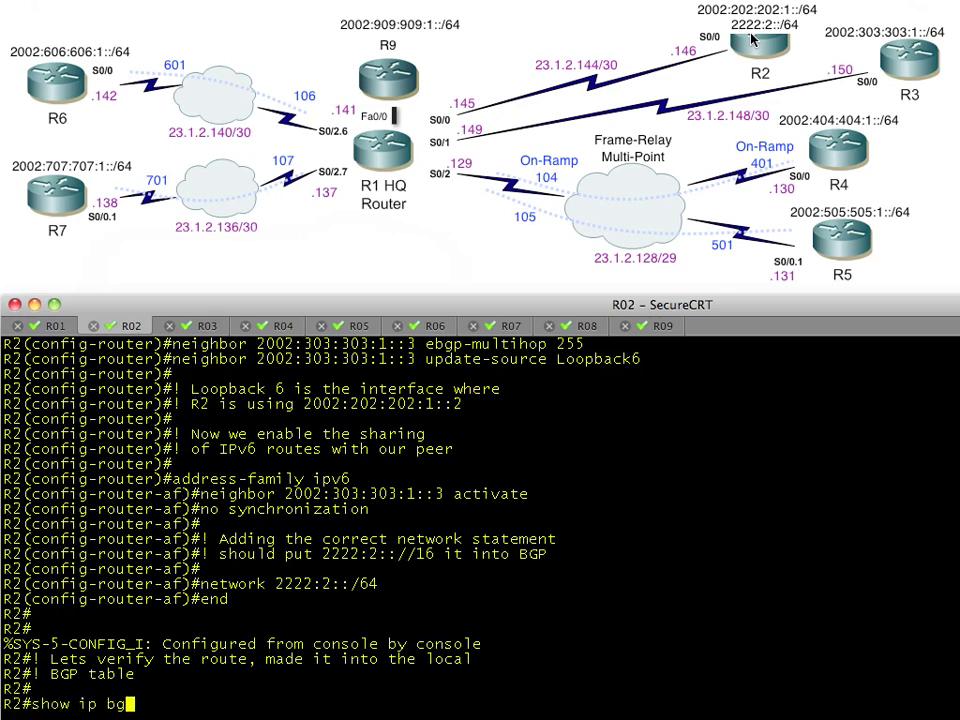
{"action": "type", "text": "p all"}
{"action": "key", "text": "Return"}
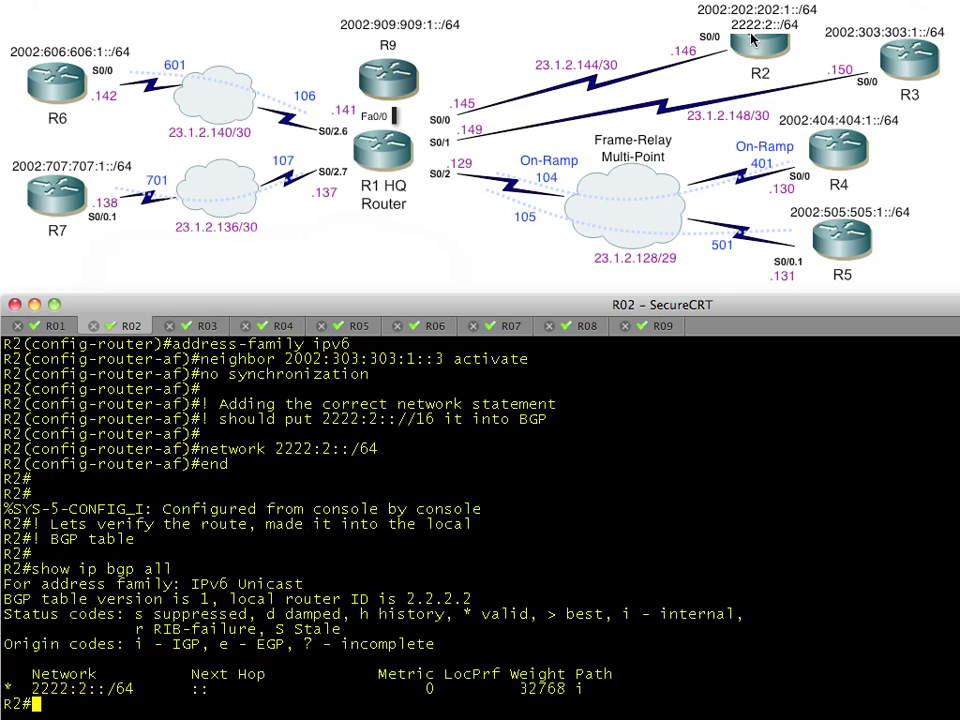
{"action": "key", "text": "Return"}
{"action": "key", "text": "Return"}
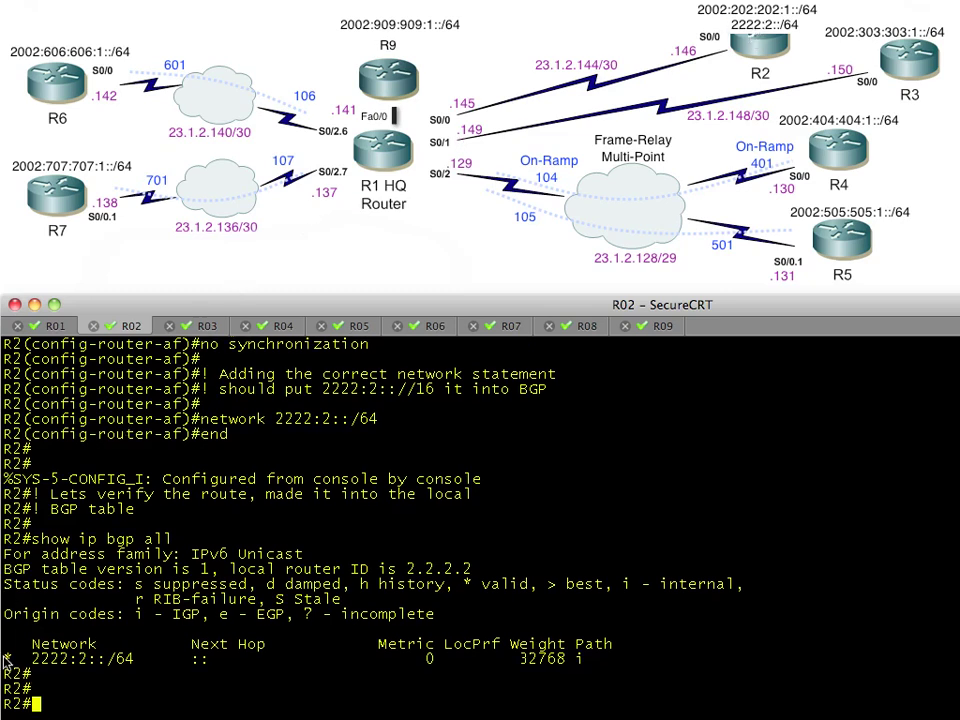
{"action": "triple_click", "coordinate": [68, 665]}
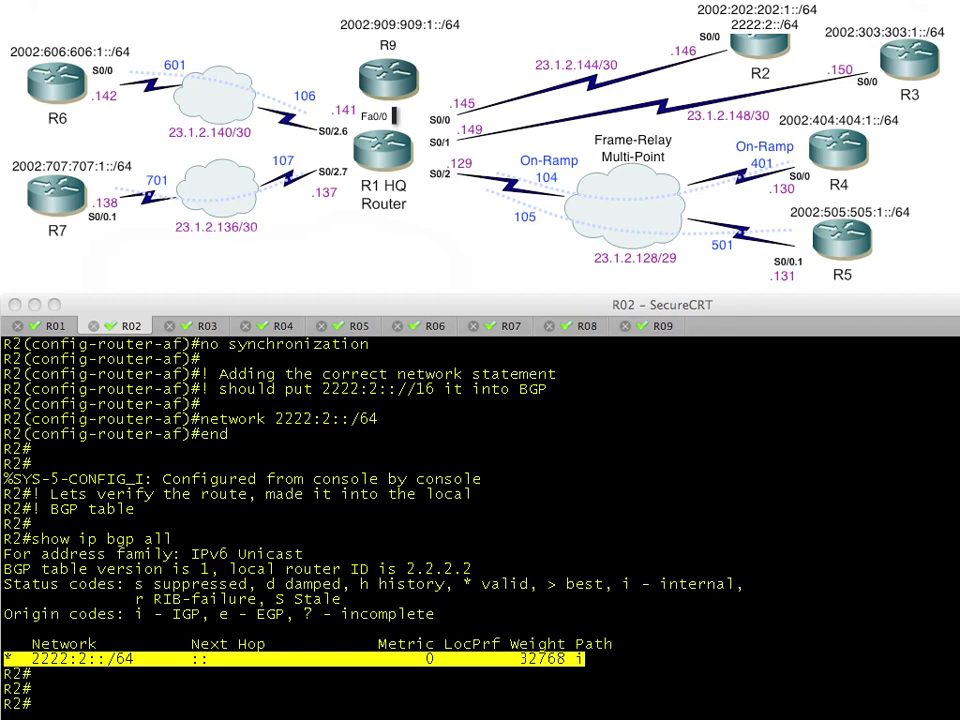
Switch to R3, start BGP process 3 and disable its default IPv4 unicast behaviour
{"action": "left_click", "coordinate": [200, 325]}
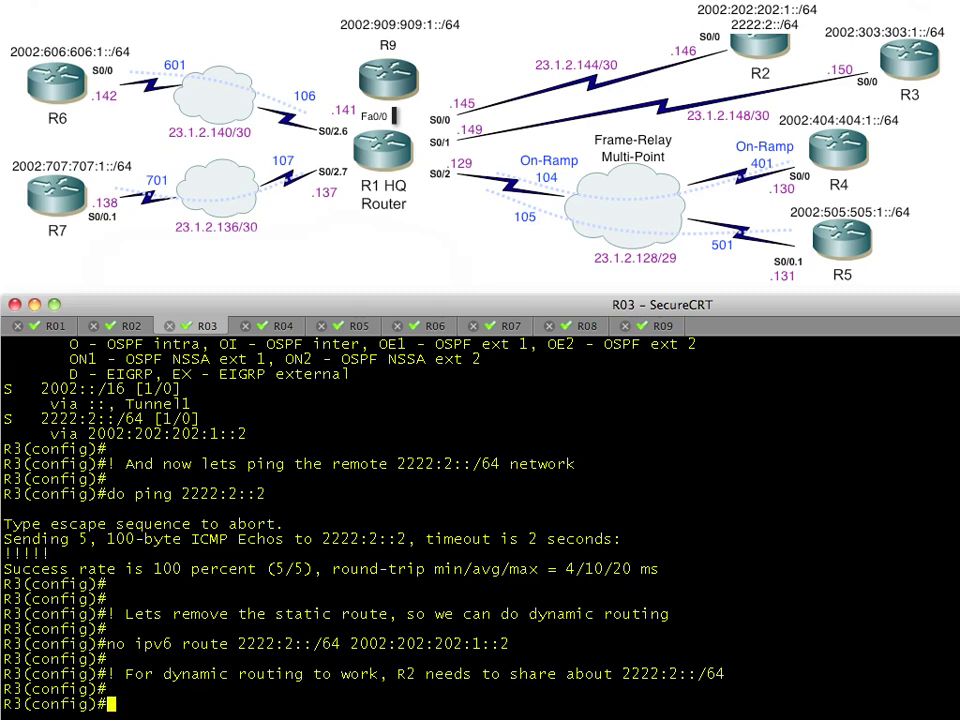
{"action": "key", "text": "Return"}
{"action": "type", "text": "rou"}
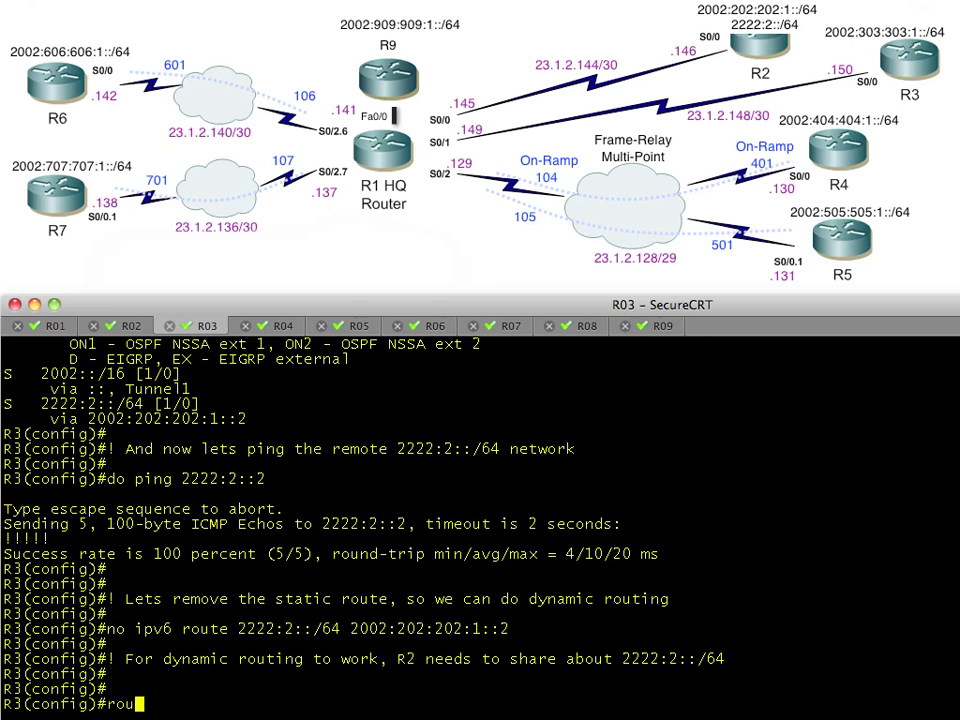
{"action": "type", "text": "ter bgp 3"}
{"action": "key", "text": "Return"}
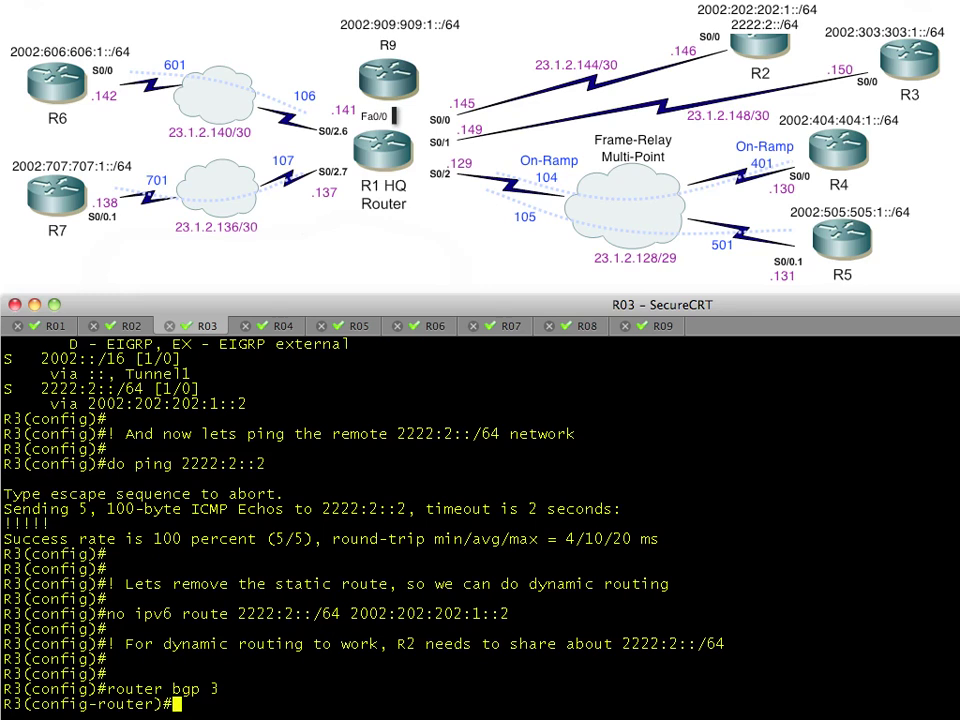
{"action": "key", "text": "Return"}
{"action": "type", "text": "no bgp defa"}
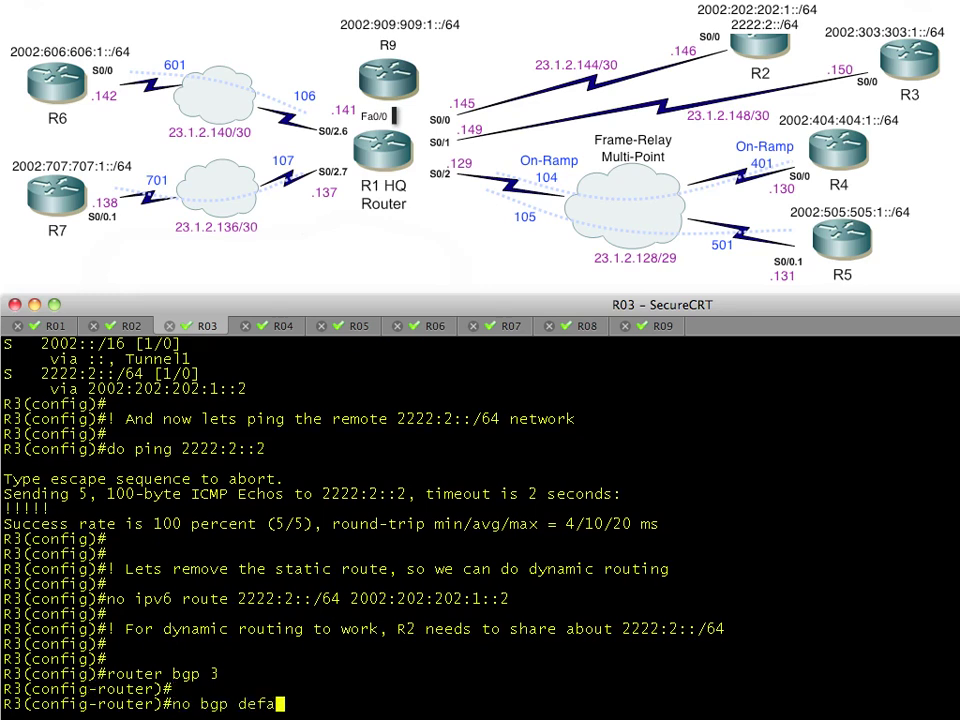
{"action": "type", "text": "ult ipv4-unicast"}
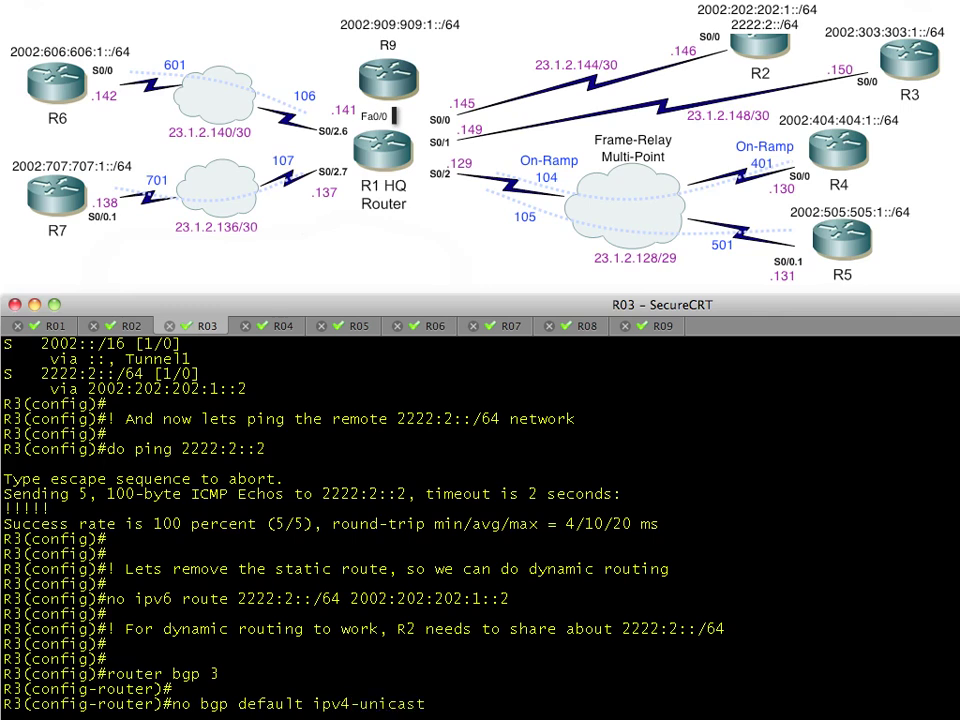
{"action": "key", "text": "Return"}
{"action": "key", "text": "Return"}
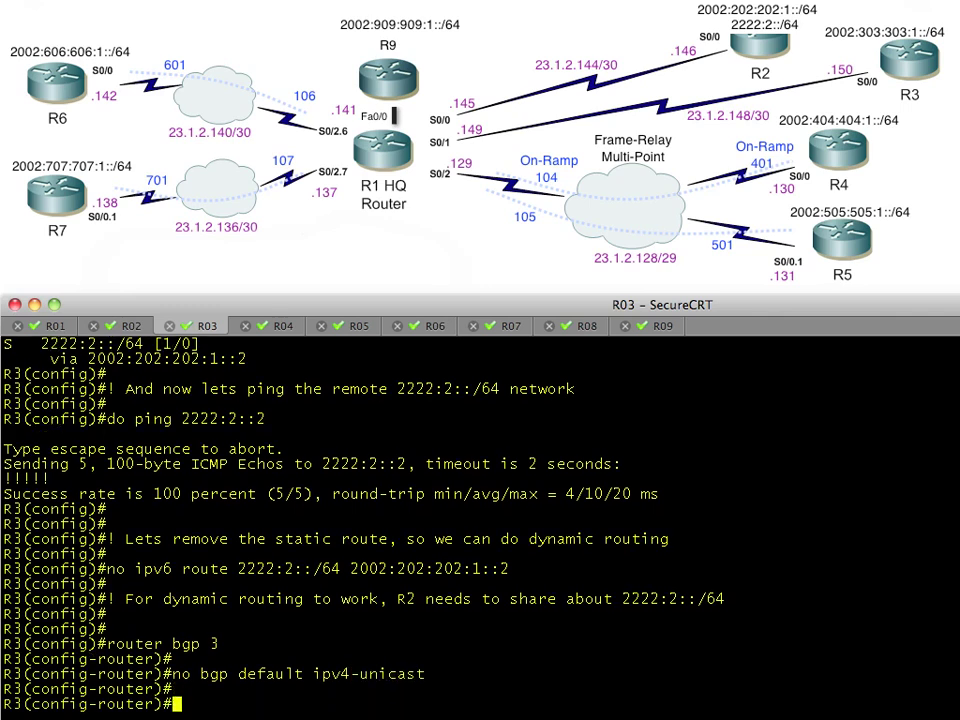
Define 2002:202:202:1::2 as a BGP neighbor of R3 in remote AS 2
{"action": "type", "text": "neighbor 2002:202"}
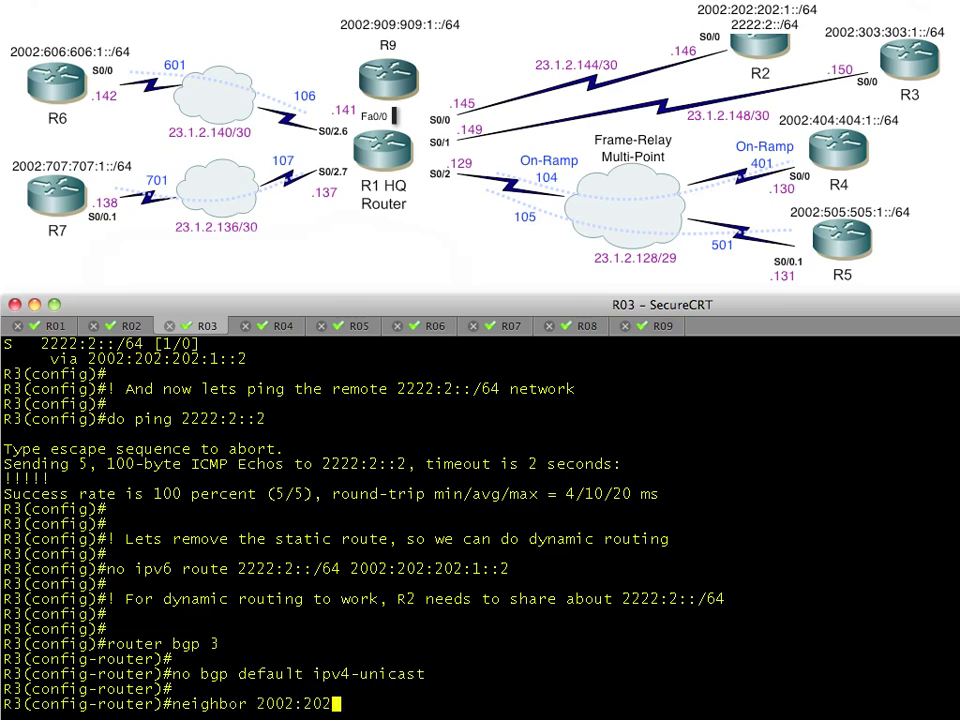
{"action": "type", "text": ":202:1::2 remo"}
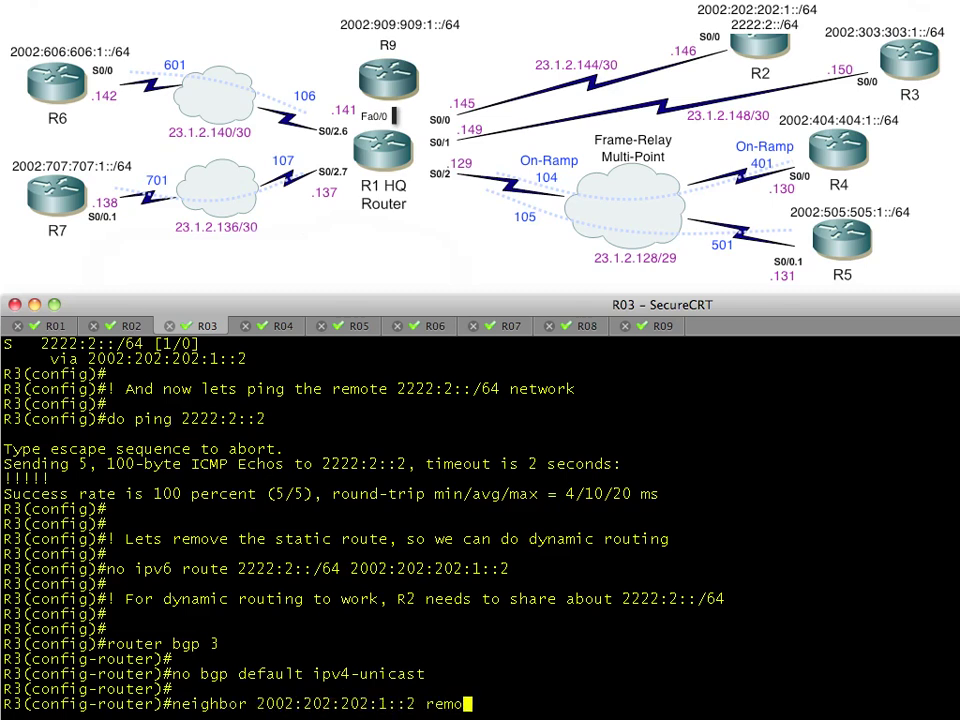
{"action": "type", "text": "te-as 2"}
{"action": "key", "text": "Return"}
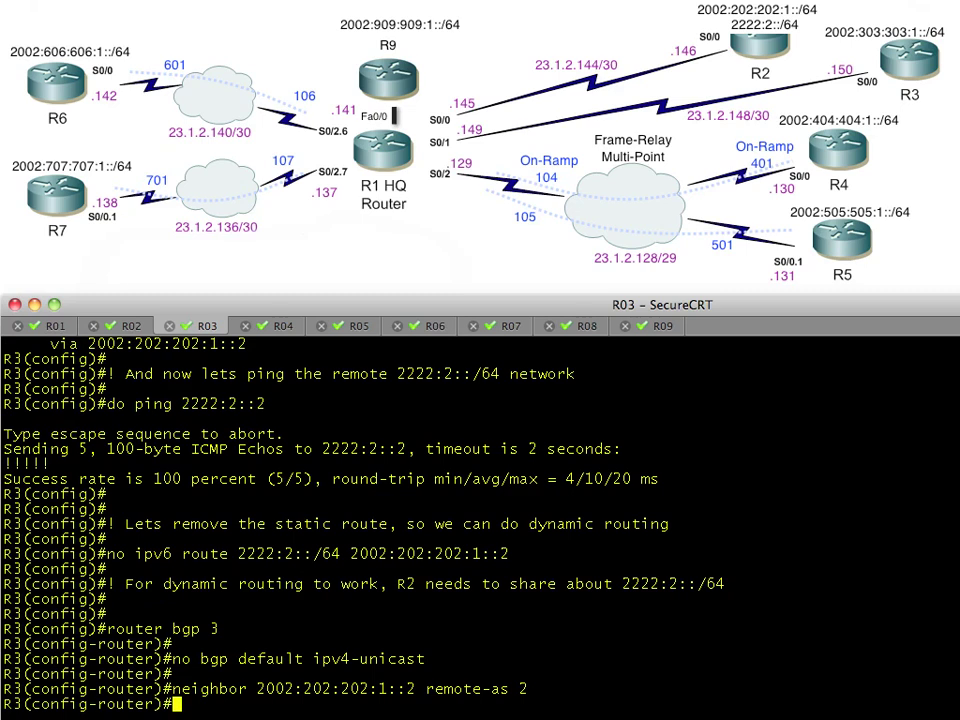
Set eBGP multihop to 255 for R3's neighbor 2002:202:202:1::2
{"action": "type", "text": "neighbor "}
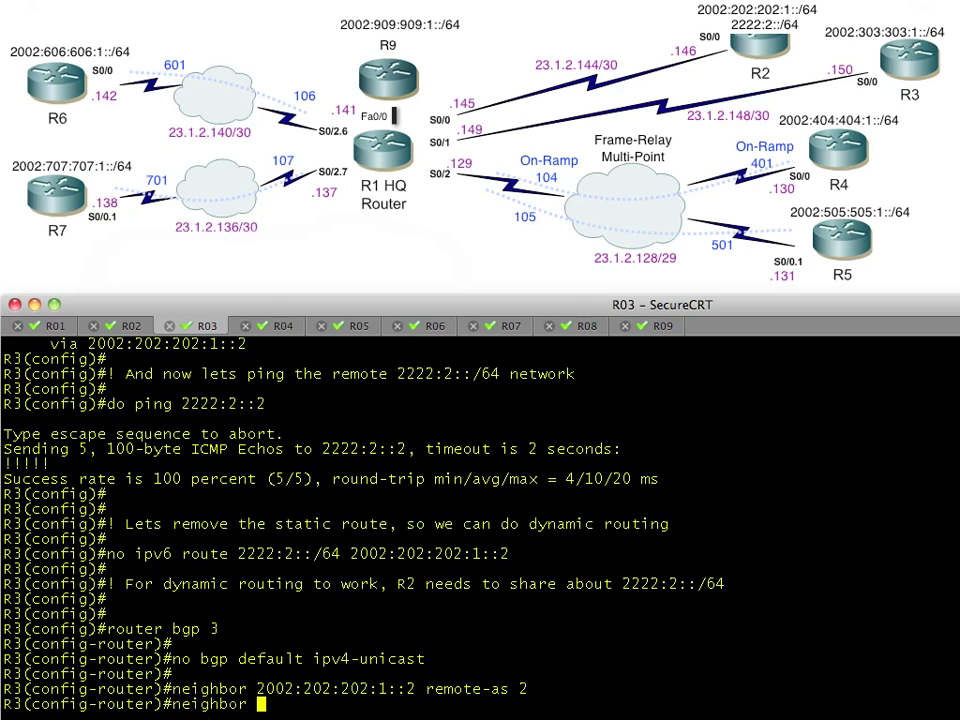
{"action": "type", "text": "2002:202:202:"}
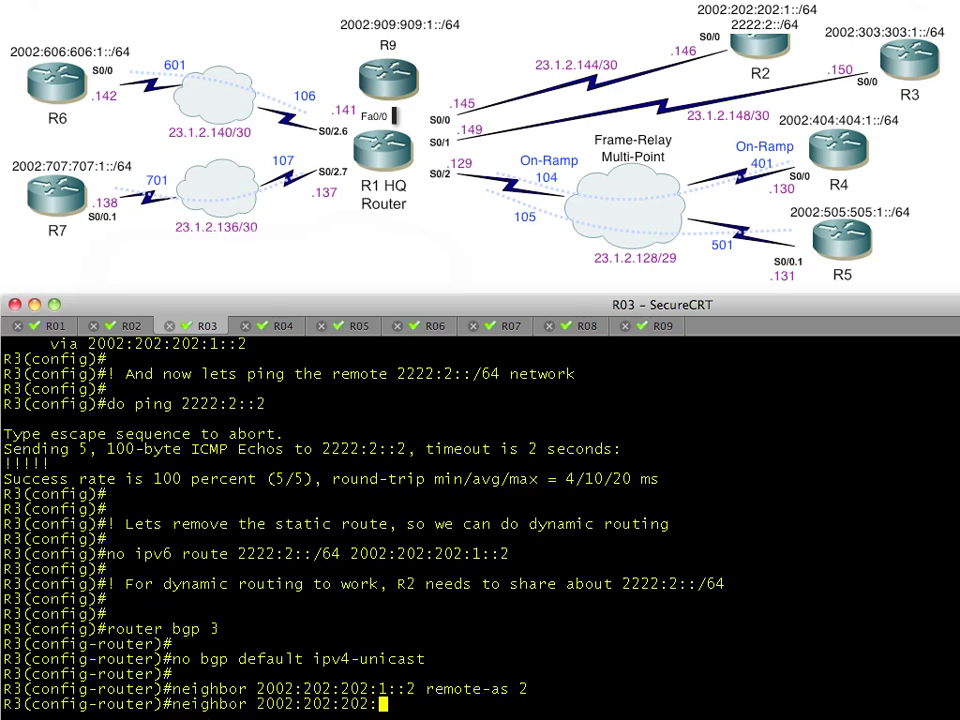
{"action": "type", "text": "1::2 ebgp-mult"}
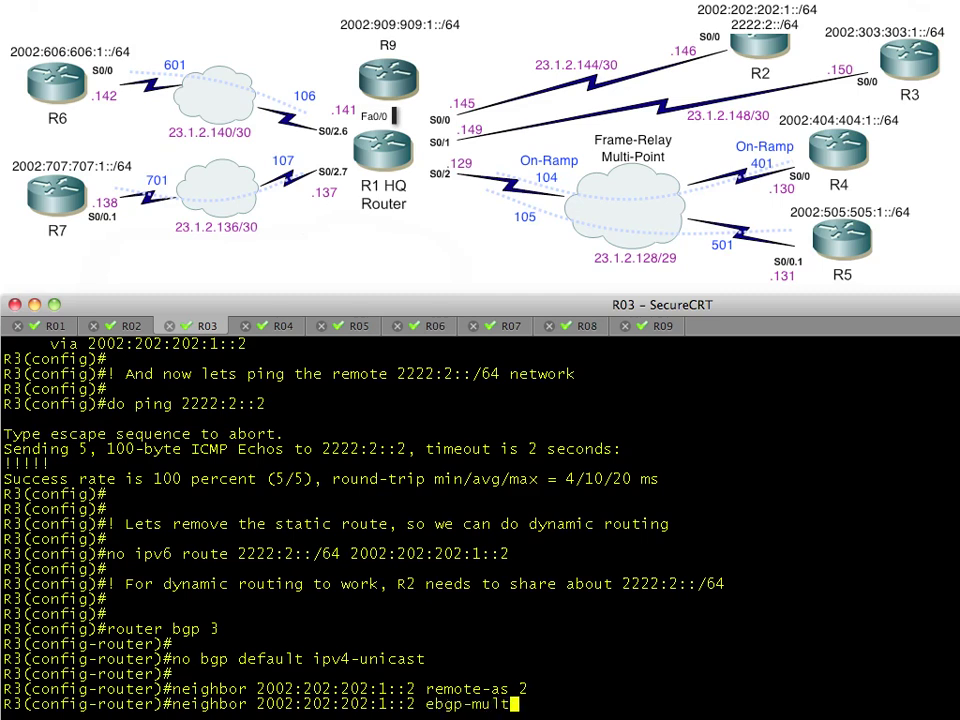
{"action": "type", "text": "ihop 255"}
{"action": "key", "text": "Return"}
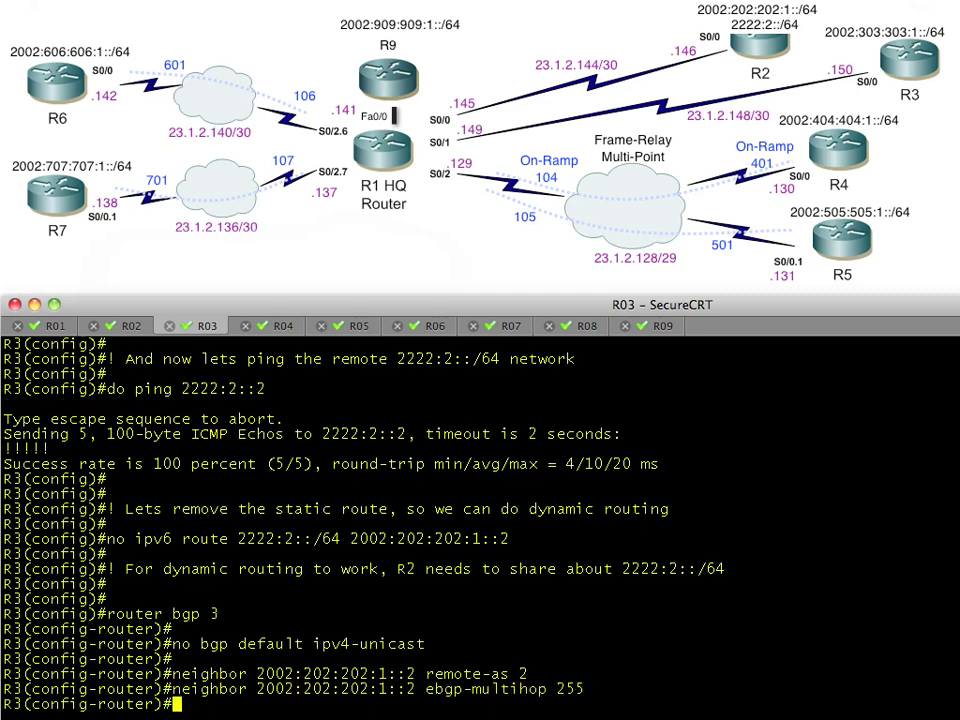
Set Loopback6 as the update source for R3's BGP neighbor 2002:202:202:1::2
{"action": "type", "text": "neighbor"}
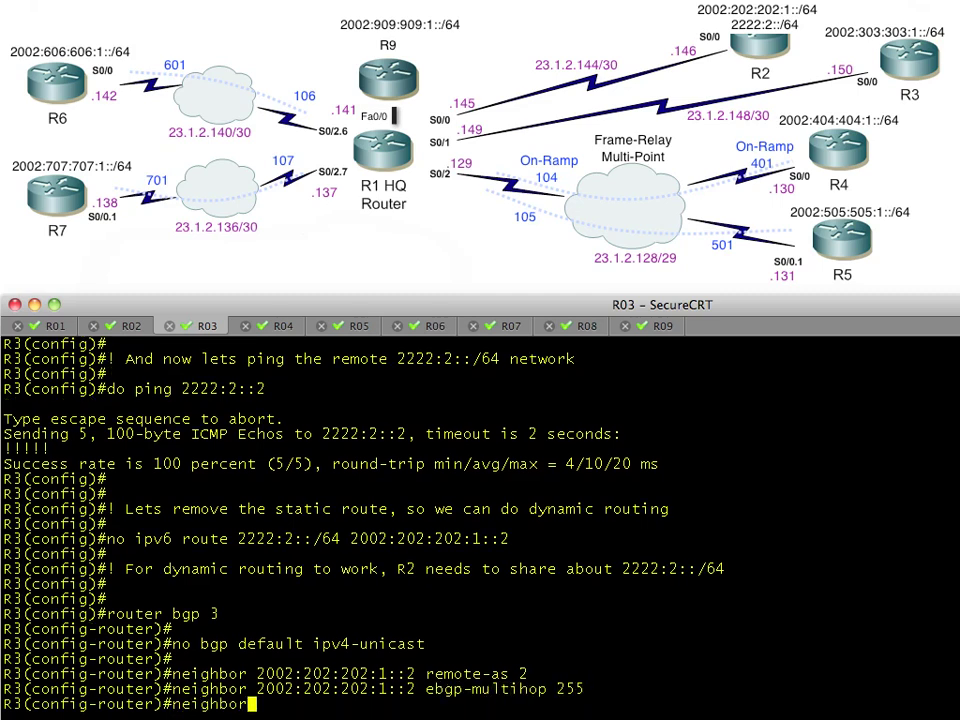
{"action": "type", "text": " 2002:202:202:"}
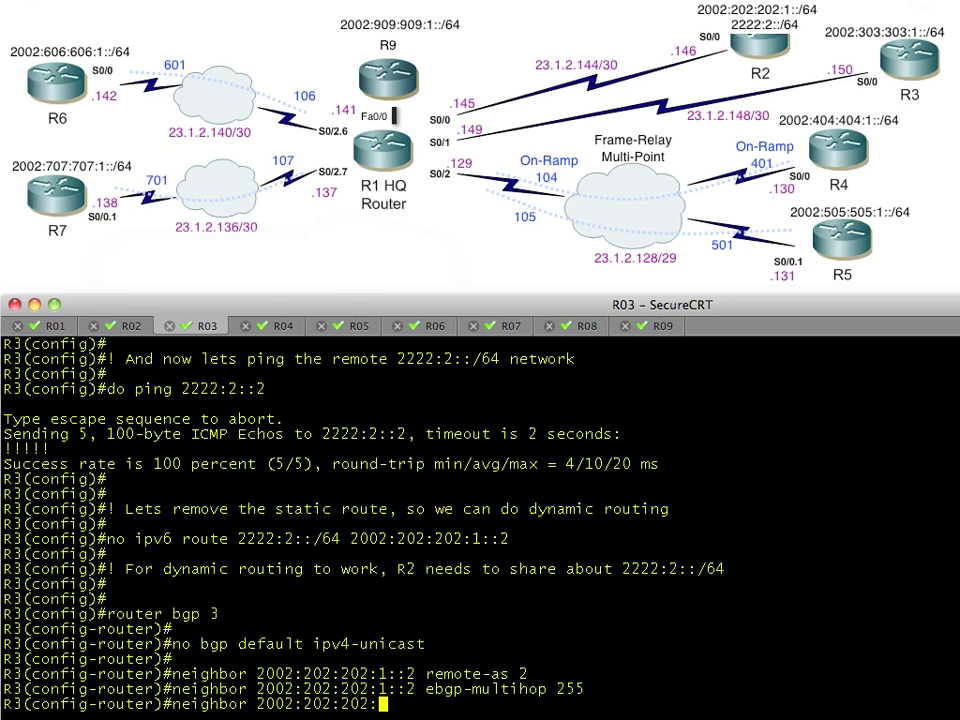
{"action": "type", "text": "1::2 update-s"}
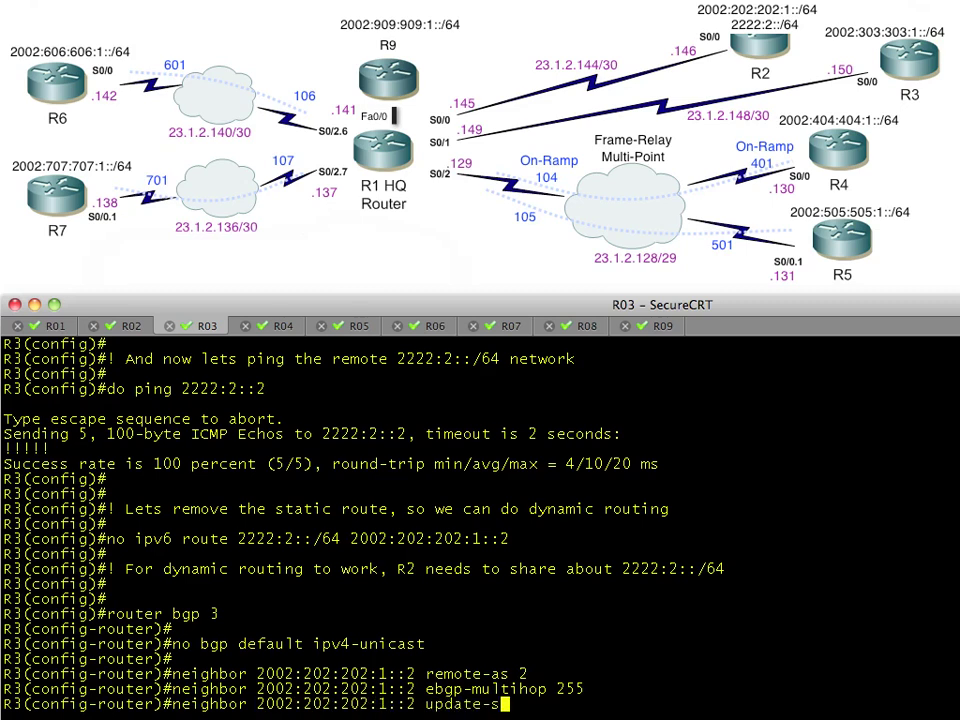
{"action": "type", "text": "ource Loopback6"}
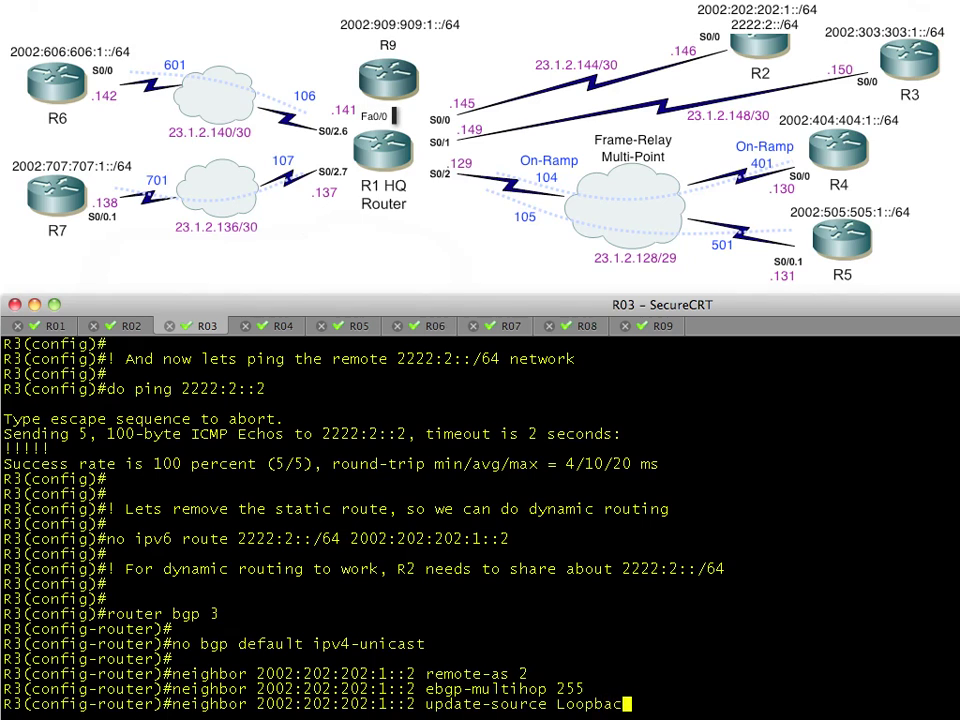
{"action": "key", "text": "Return"}
{"action": "key", "text": "Return"}
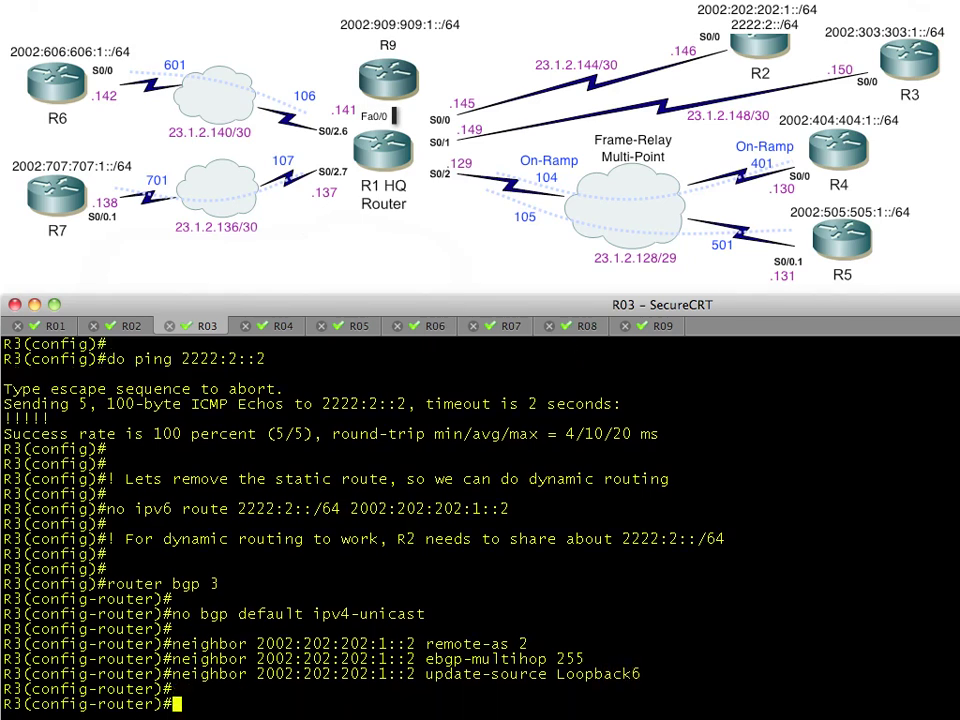
Enter a three-line "!" comment on R3: "Just for fun, lets enable debug for IPv6 / routing, and see exactly when the new / route for 2222:2::/64 shows up"
{"action": "type", "text": "! Just for fun, le"}
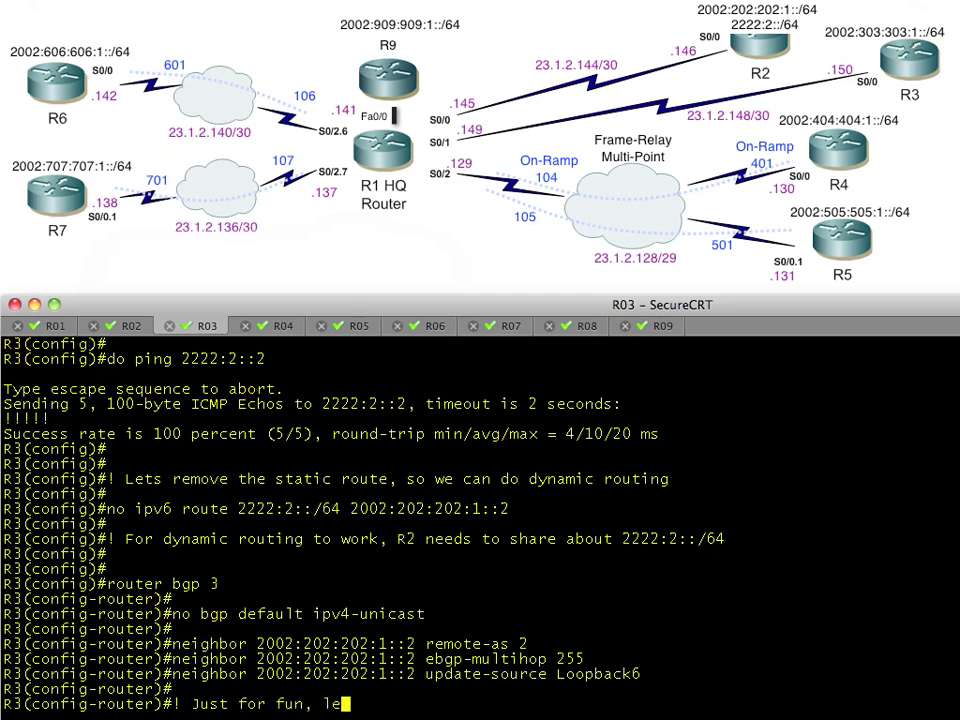
{"action": "type", "text": "ts enable debu"}
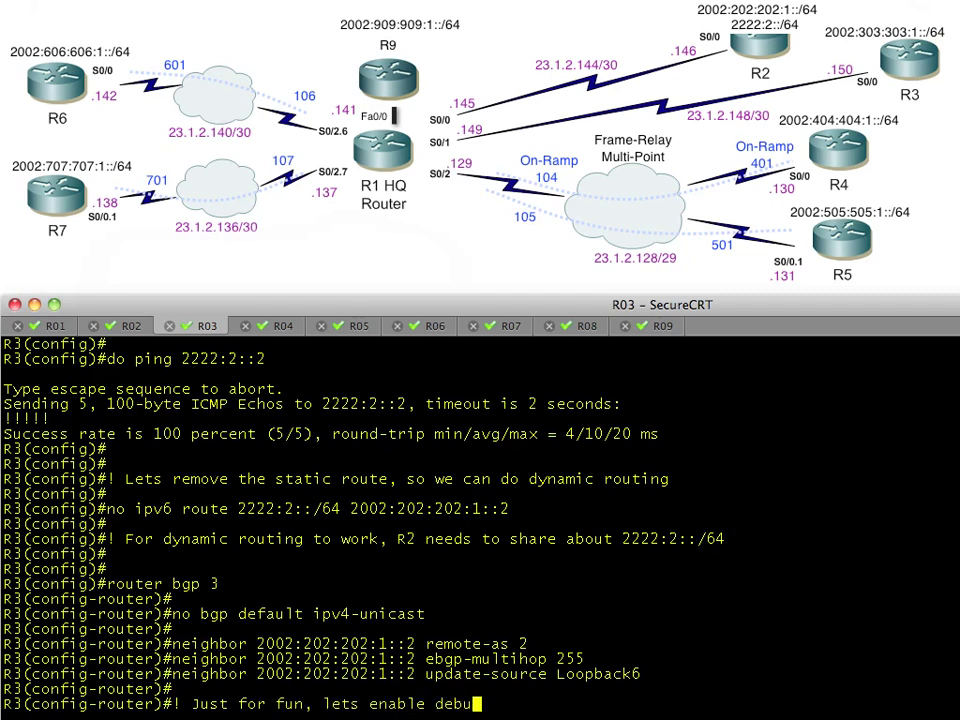
{"action": "type", "text": "g for IPv6"}
{"action": "key", "text": "Return"}
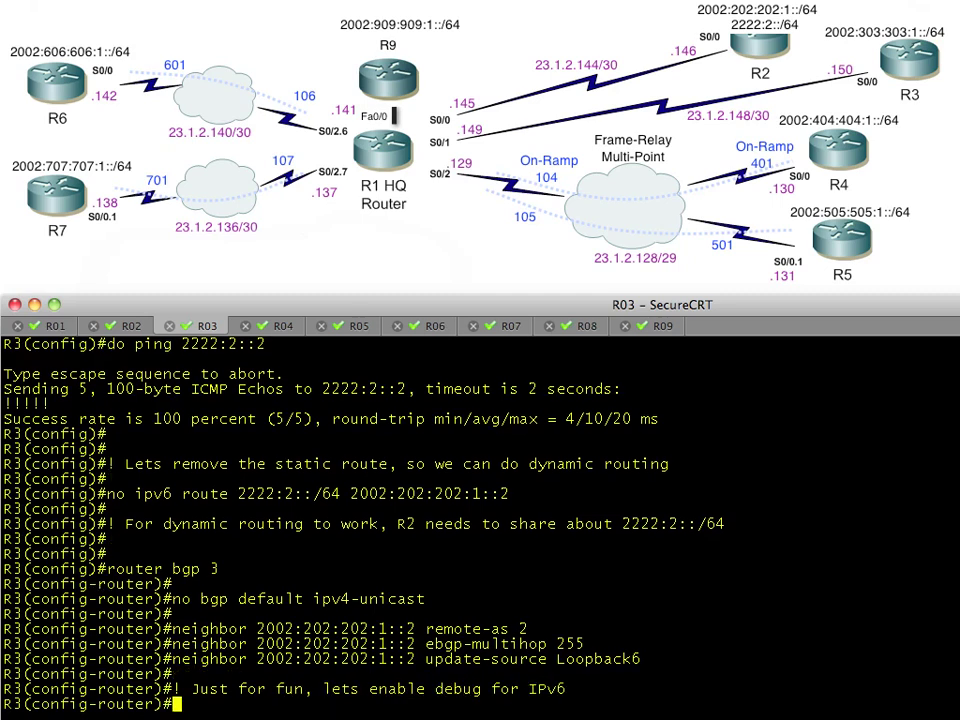
{"action": "type", "text": "! routing, and see e"}
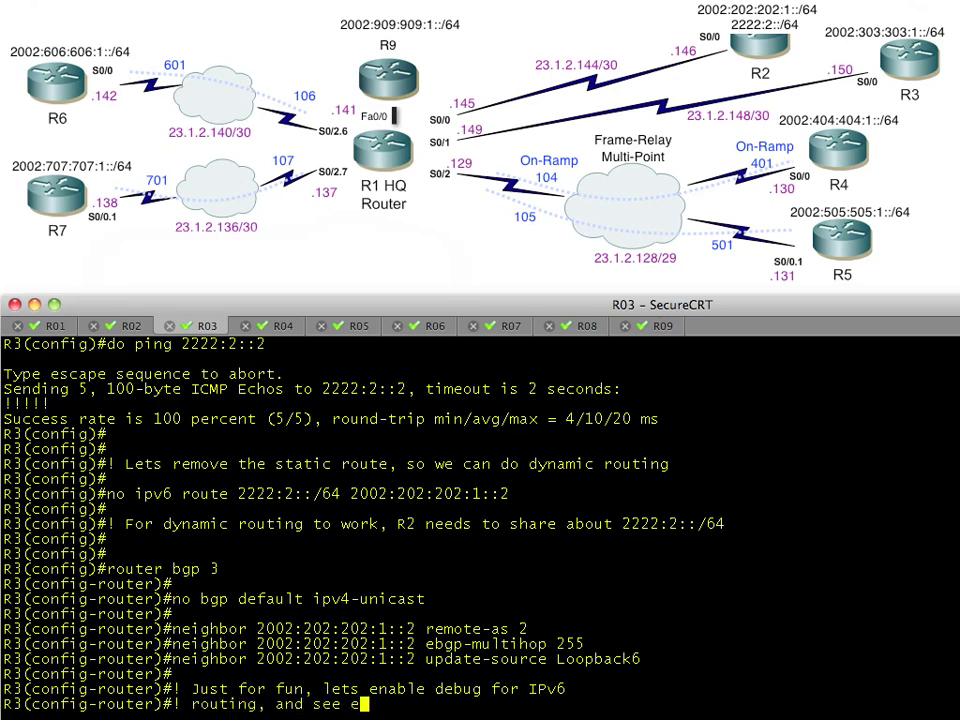
{"action": "type", "text": "xactly when t"}
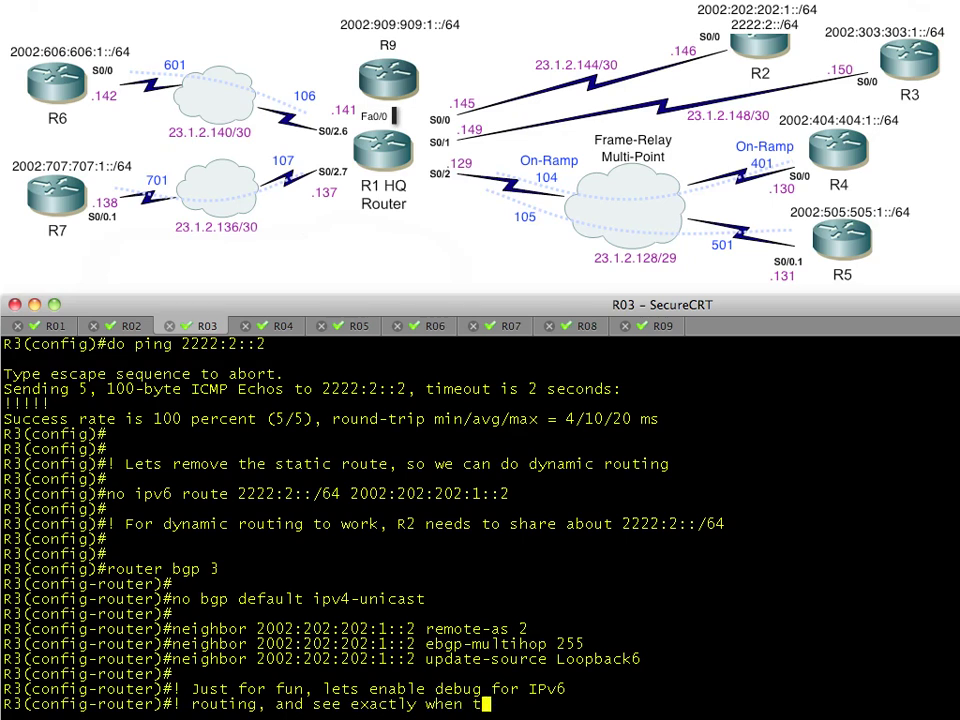
{"action": "type", "text": "he new"}
{"action": "key", "text": "Return"}
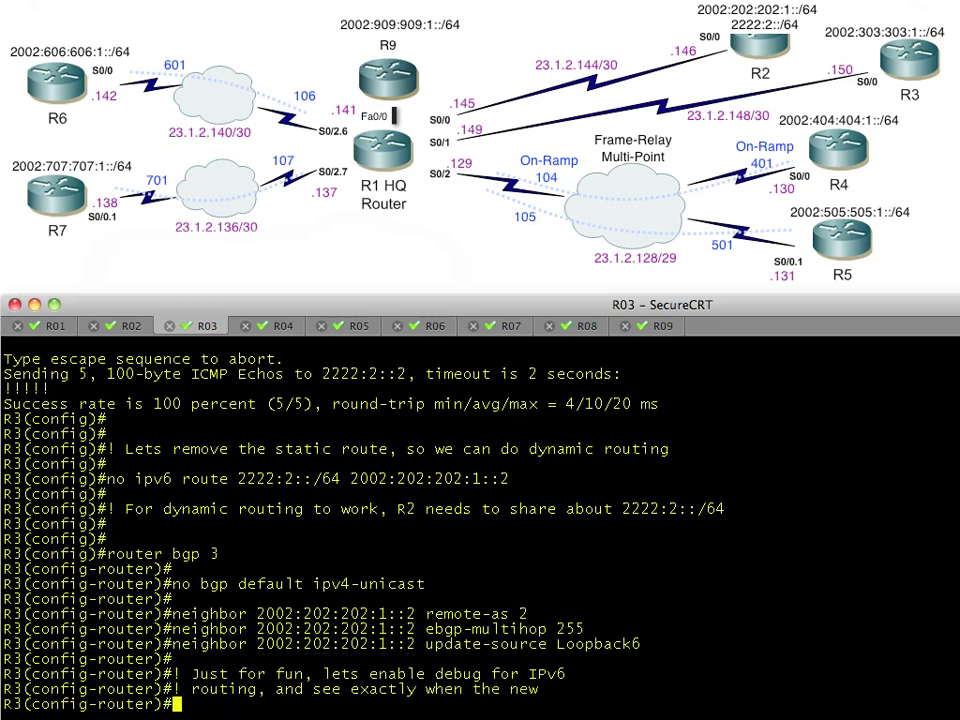
{"action": "type", "text": "! route for"}
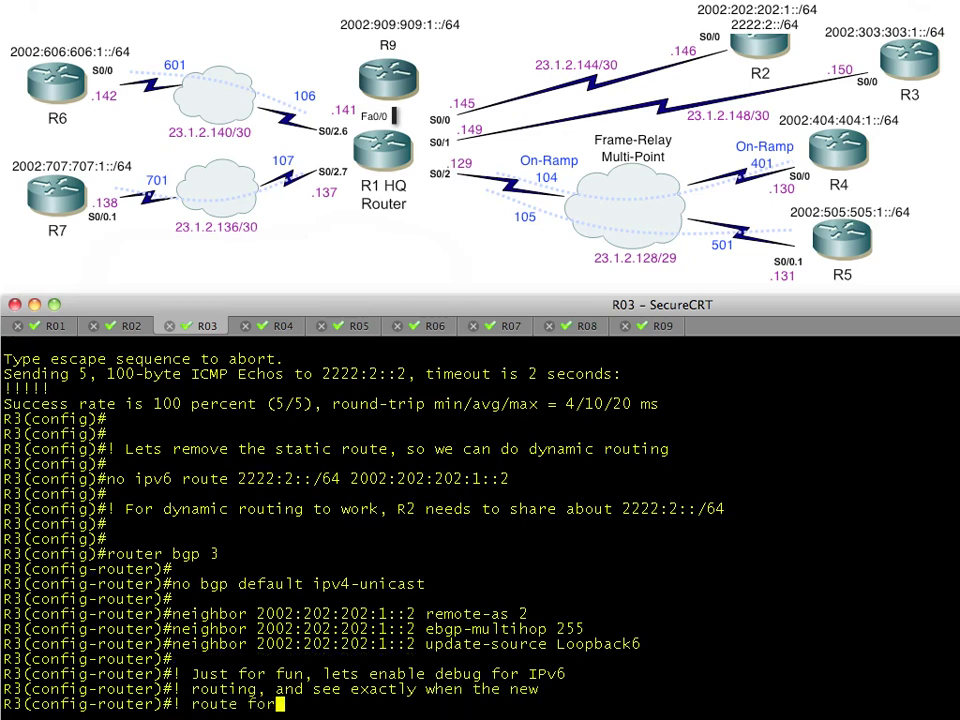
{"action": "type", "text": " 2222:2::/64 "}
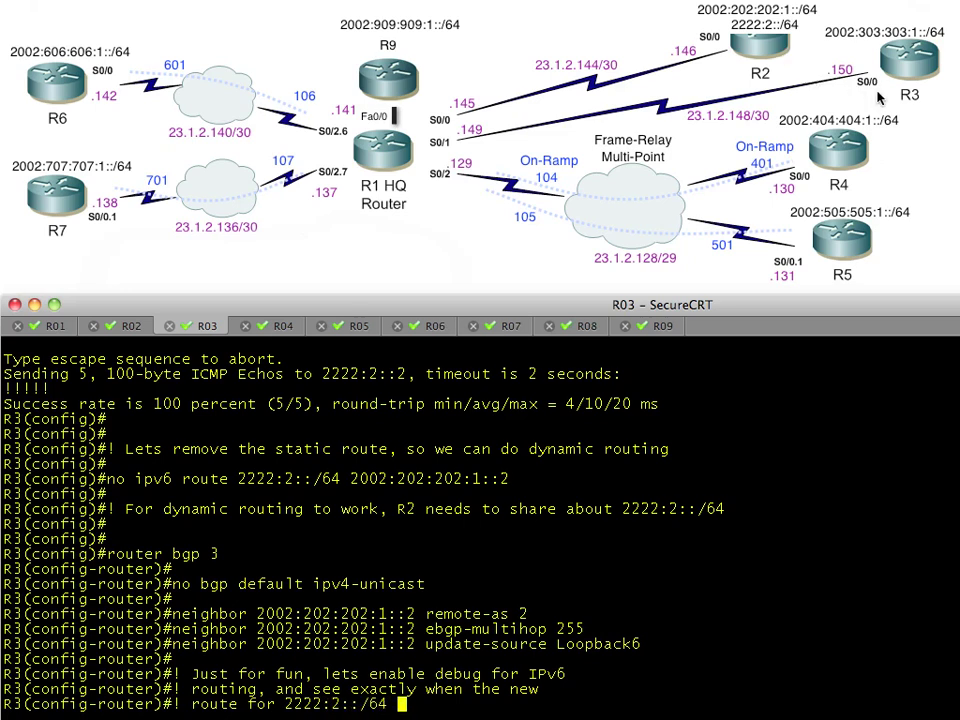
{"action": "type", "text": "shows up"}
{"action": "key", "text": "Return"}
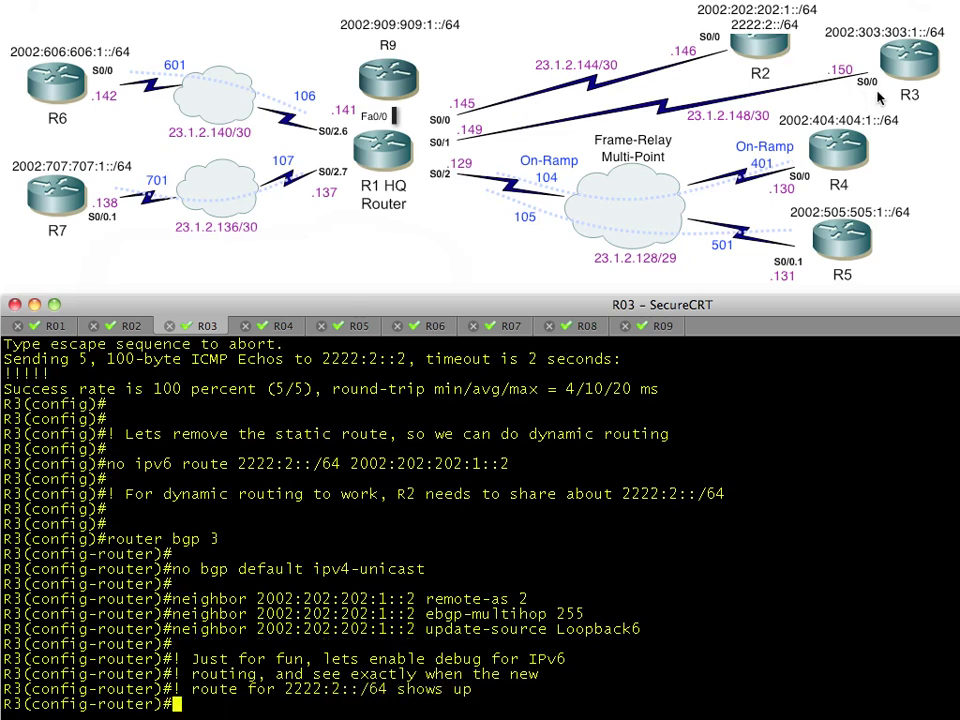
Enable IPv6 routing debugging on R3 without leaving BGP router configuration mode
{"action": "key", "text": "Return"}
{"action": "type", "text": "do debug ip"}
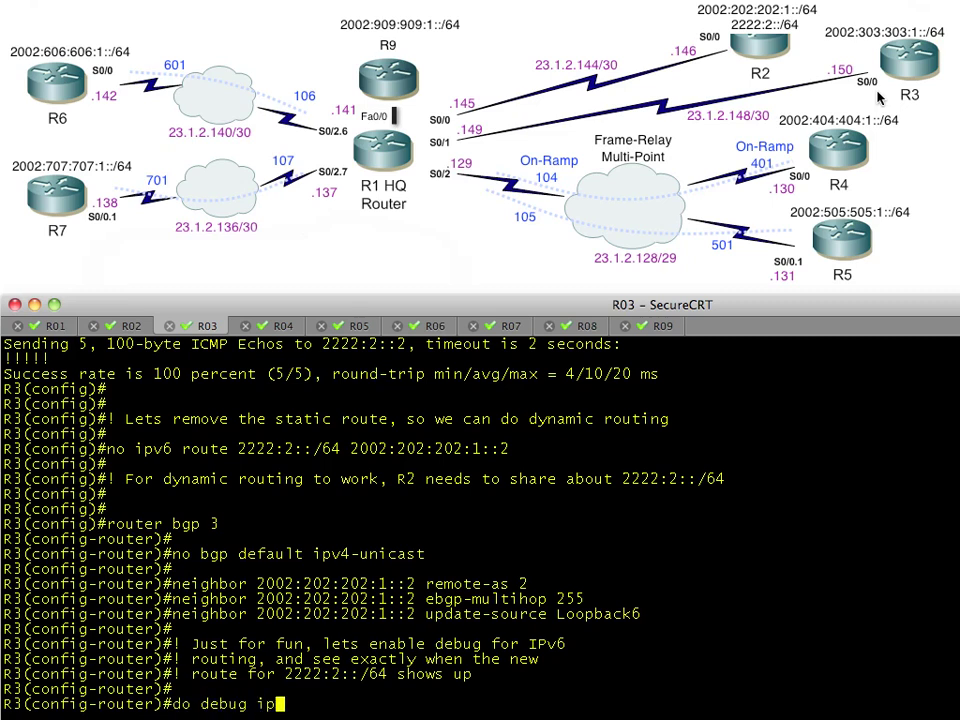
{"action": "type", "text": "v6 routing"}
{"action": "key", "text": "Return"}
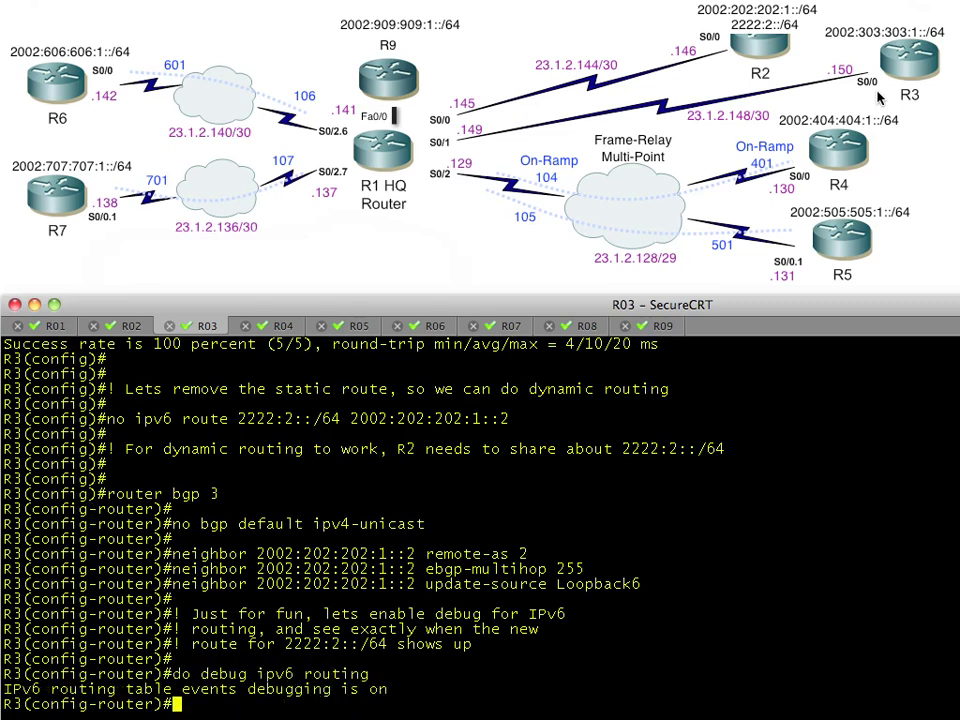
{"action": "key", "text": "Return"}
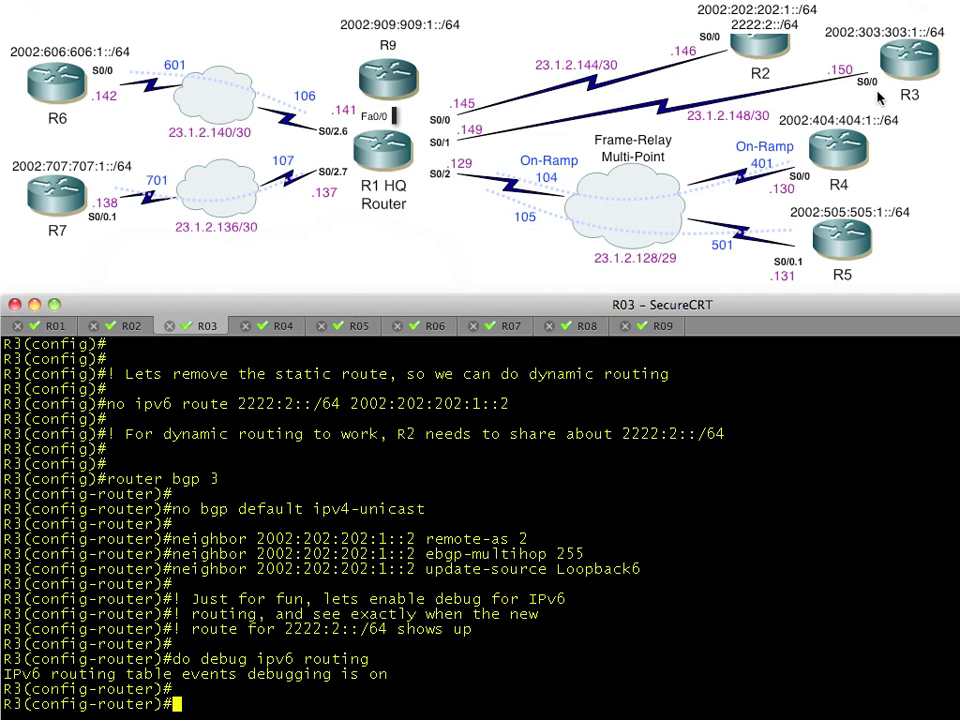
Activate BGP neighbor 2002:202:202:1::2 under R3's IPv6 address family
{"action": "type", "text": "address-fa"}
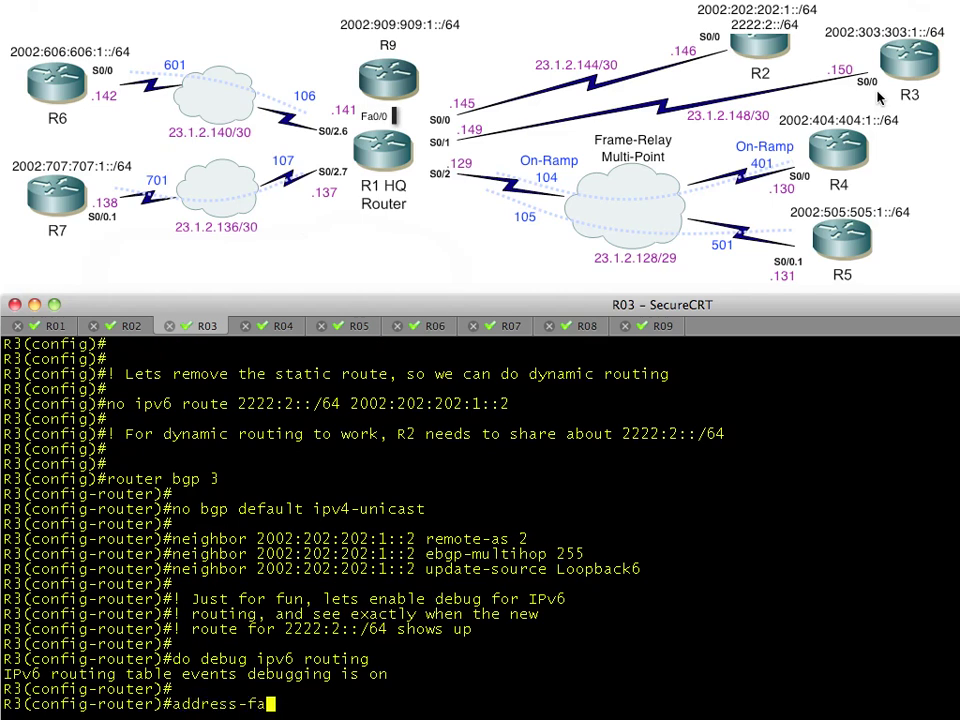
{"action": "type", "text": "mily ipv6"}
{"action": "key", "text": "Return"}
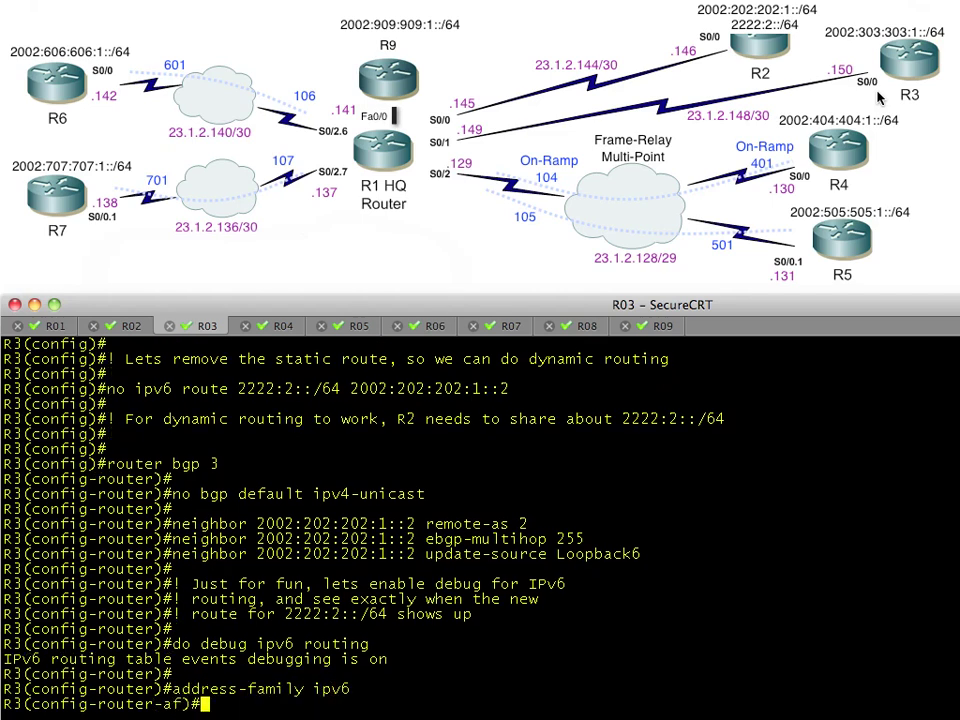
{"action": "type", "text": "neighbor 2002:202:202"}
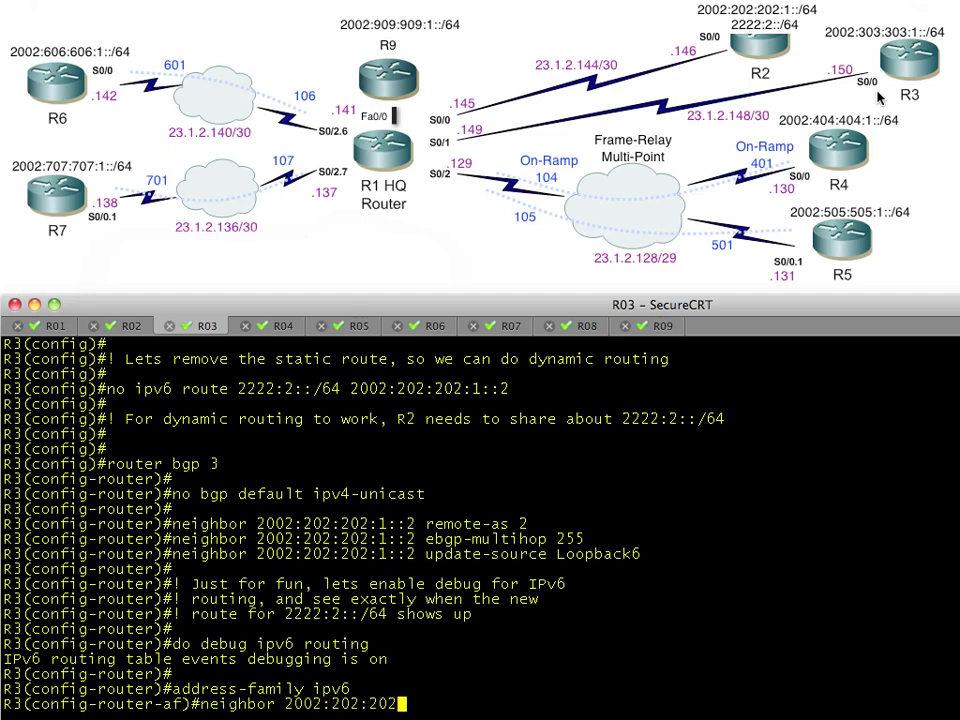
{"action": "type", "text": ":1::2 activate"}
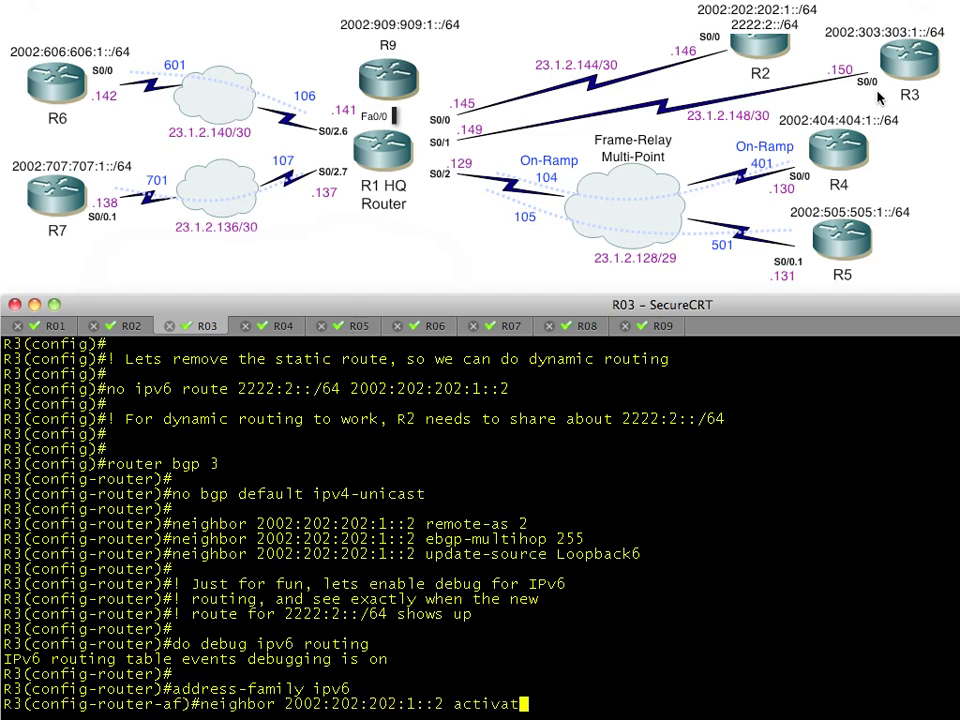
{"action": "key", "text": "Return"}
Disable synchronization in R3's IPv6 address family and return to privileged EXEC mode
{"action": "type", "text": "no"}
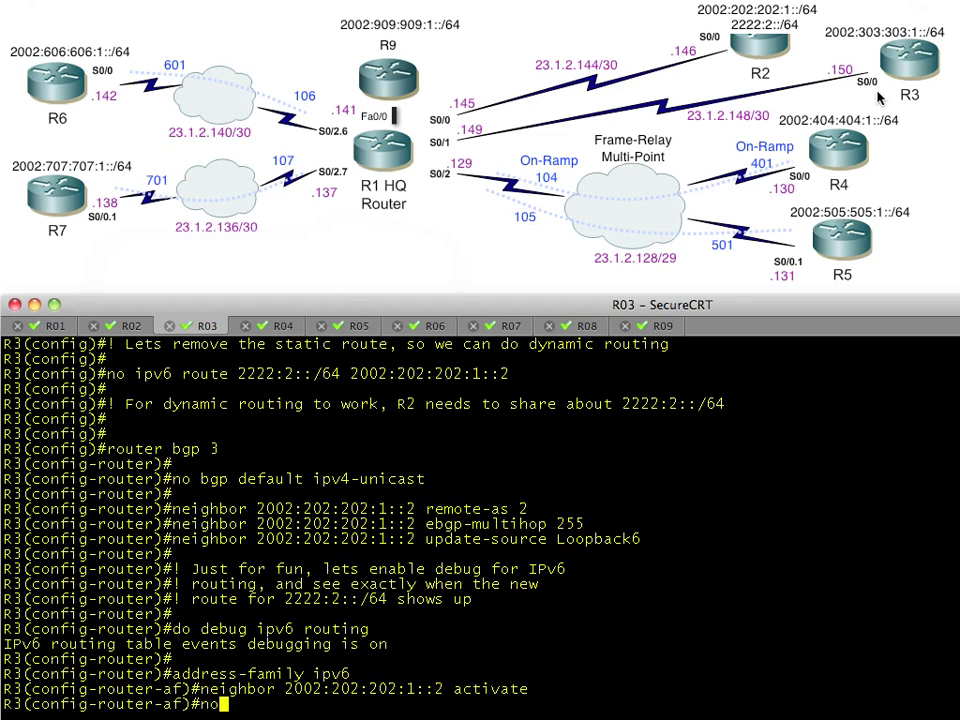
{"action": "type", "text": " synchronization"}
{"action": "key", "text": "Return"}
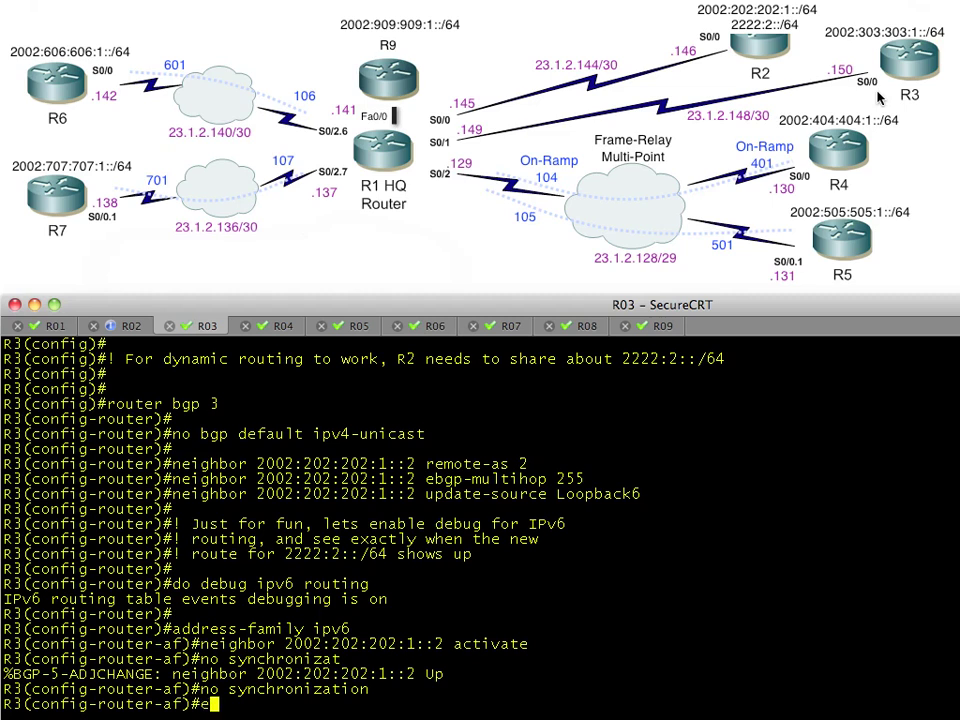
{"action": "type", "text": "end"}
{"action": "key", "text": "Return"}
{"action": "key", "text": "Return"}
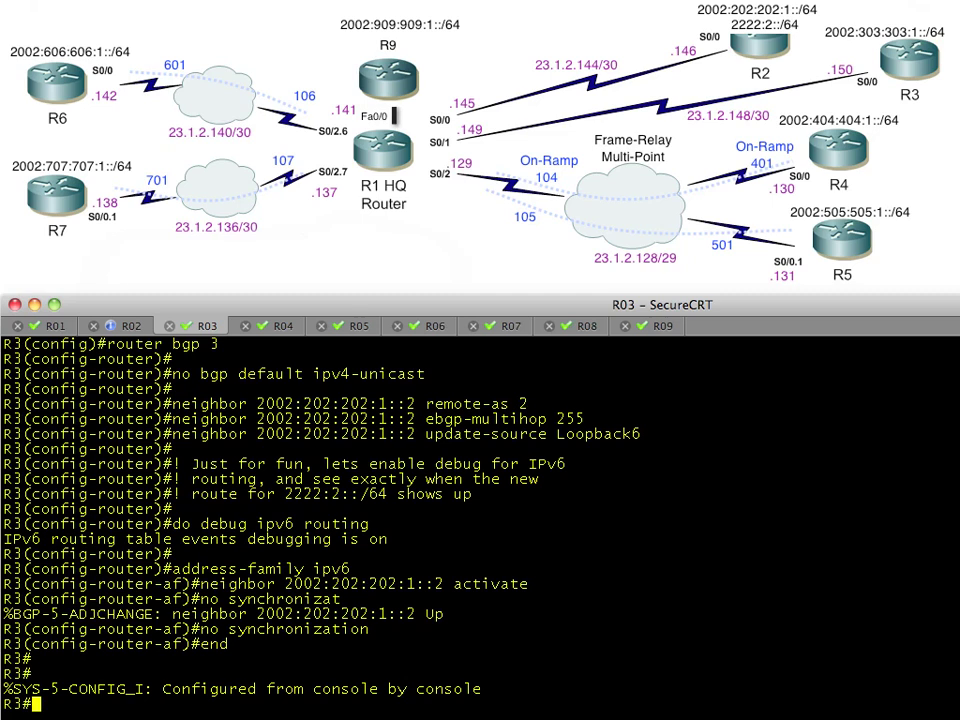
Highlight the BGP adjacency message for neighbor 2002:202:202:1::2 and the first debug line about route 2222:2::/64 in R3's output
{"action": "left_click_drag", "start_coordinate": [388, 615], "coordinate": [404, 618]}
{"action": "triple_click", "coordinate": [404, 614]}
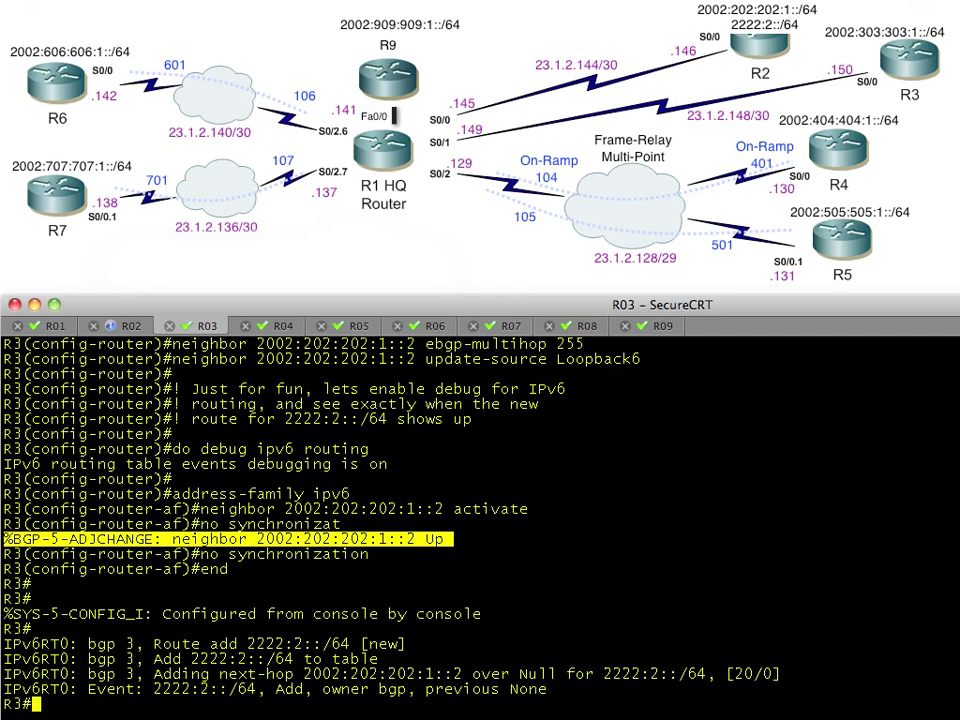
{"action": "triple_click", "coordinate": [228, 650]}
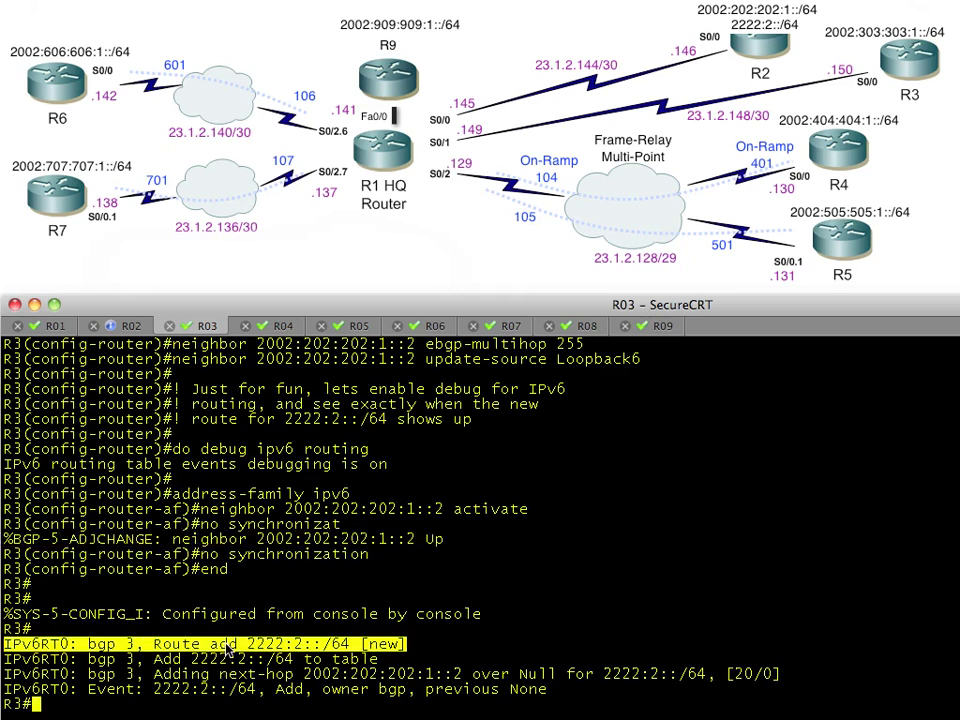
Display R3's BGP table for all address families with "show ip bgp all"
{"action": "key", "text": "super+Tab"}
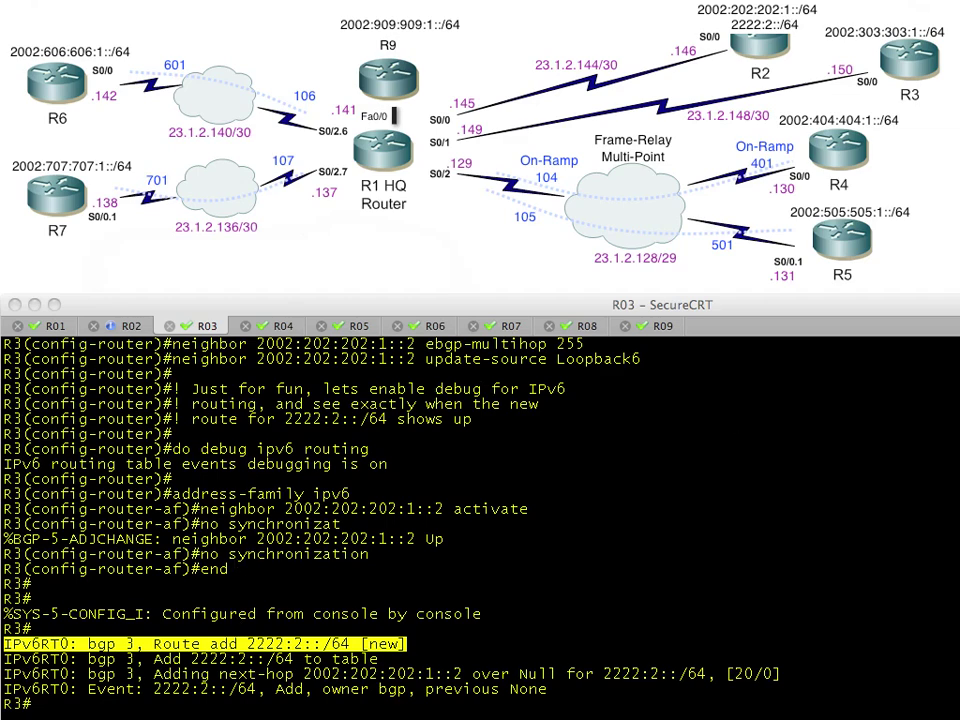
{"action": "key", "text": "super+Tab"}
{"action": "type", "text": "show ip bgp "}
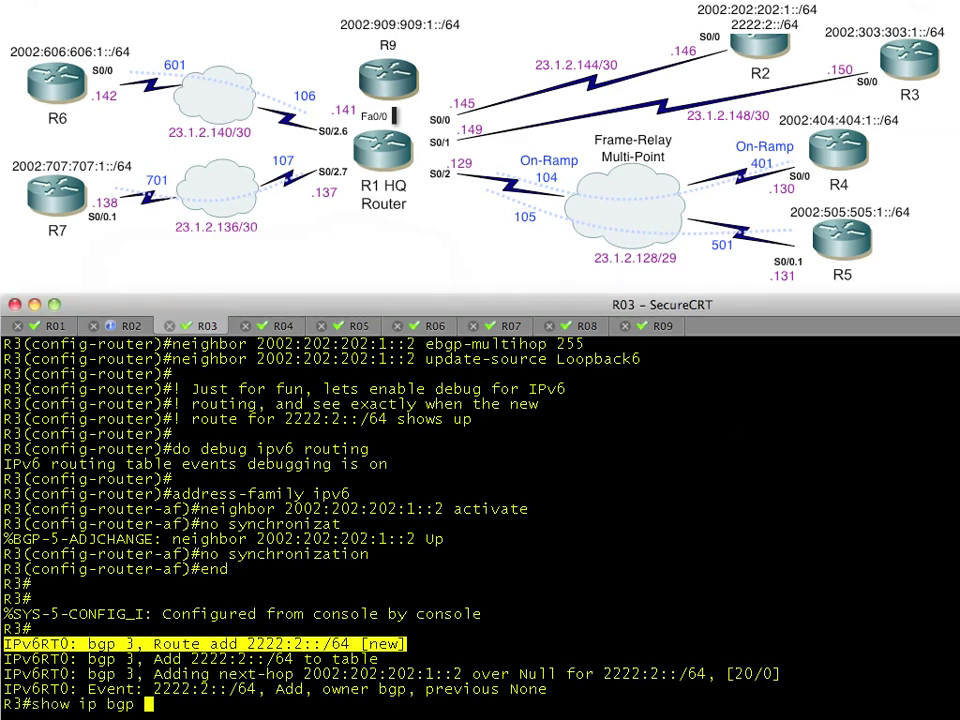
{"action": "type", "text": "all"}
{"action": "key", "text": "Return"}
{"action": "key", "text": "Return"}
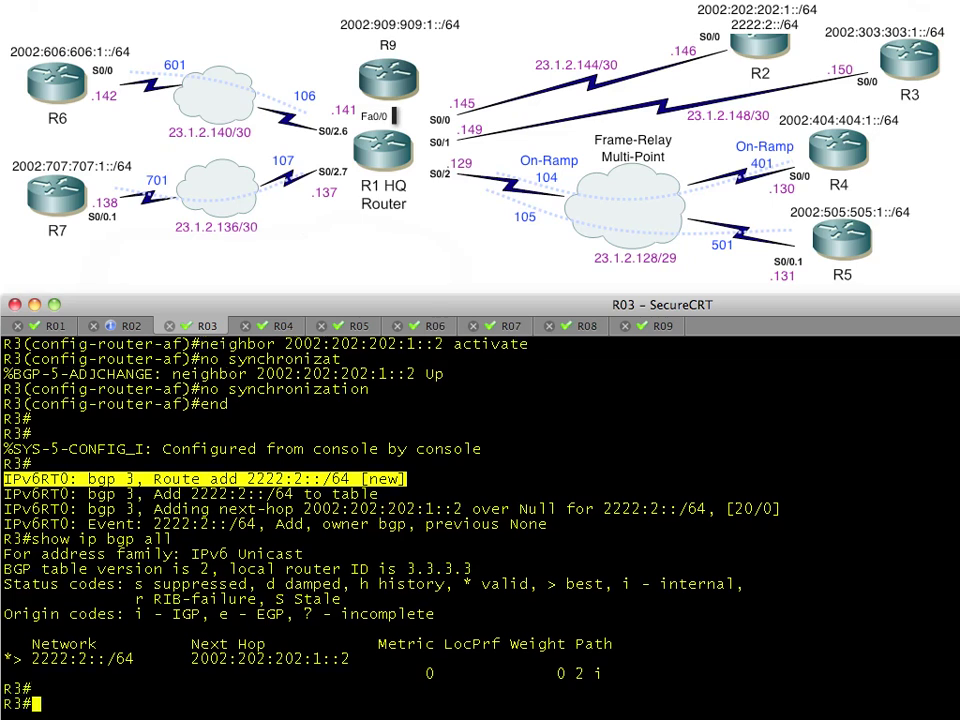
{"action": "key", "text": "Return"}
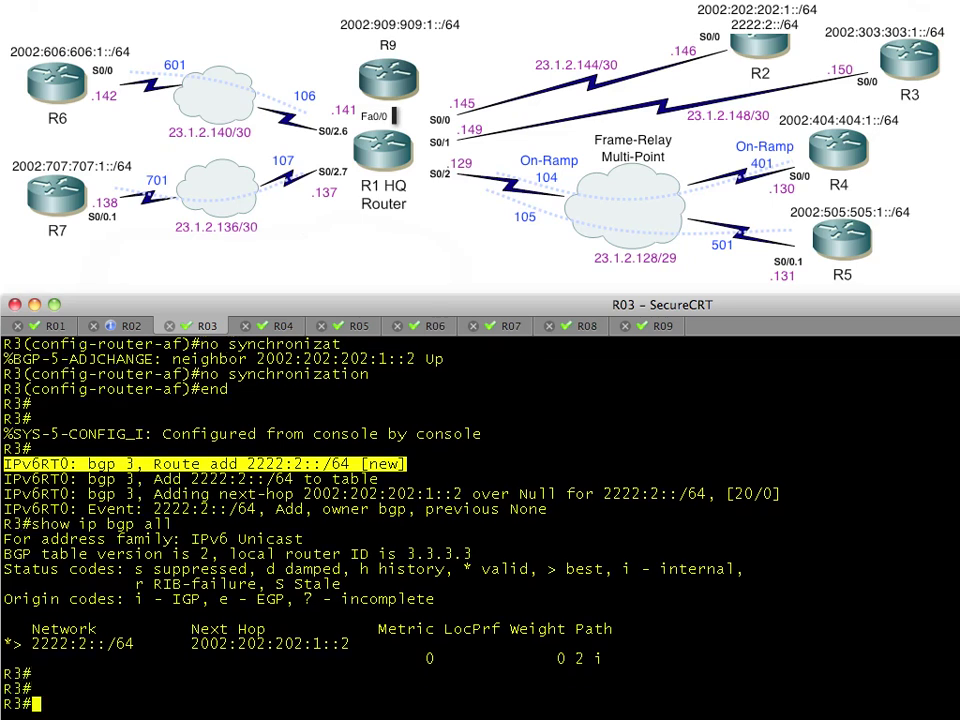
Display R3's IPv6 routing table and highlight the BGP entry for 2222:2::/64
{"action": "type", "text": "show ipv6 route"}
{"action": "key", "text": "Return"}
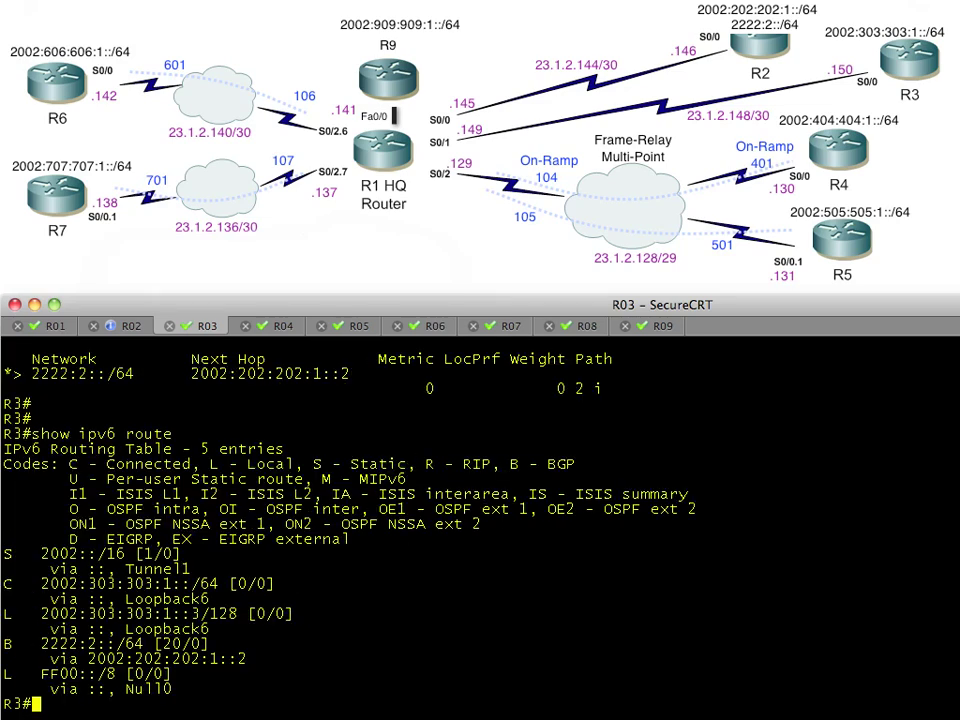
{"action": "key", "text": "Return"}
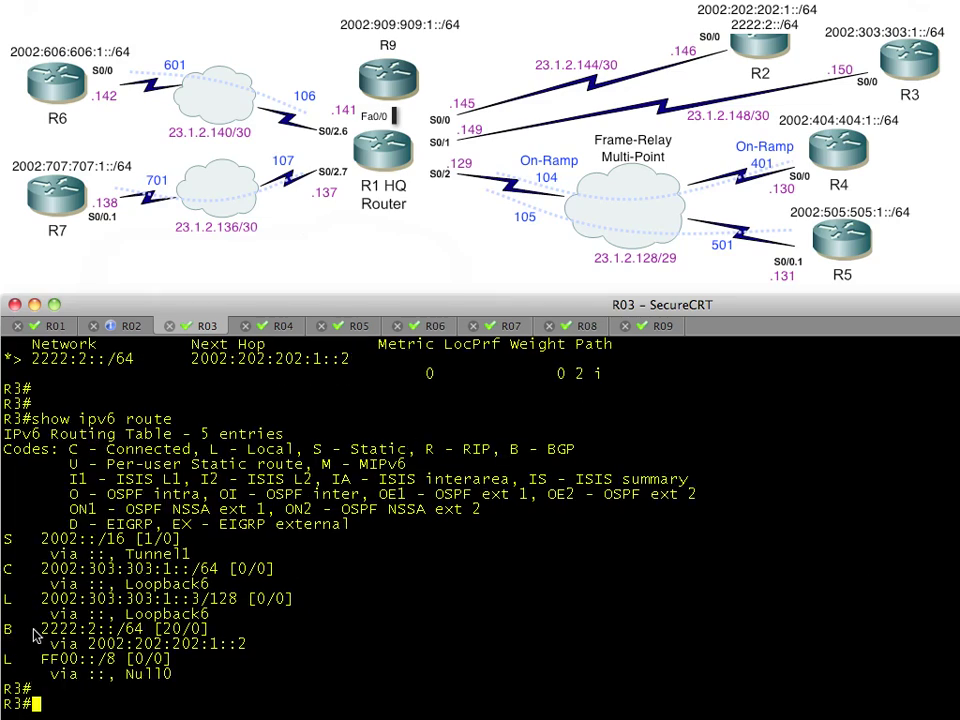
{"action": "key", "text": "Return"}
{"action": "left_click_drag", "start_coordinate": [42, 614], "coordinate": [70, 616]}
{"action": "triple_click", "coordinate": [70, 618]}
Ping R2's address 2222:2::2 from R3 to test reachability
{"action": "type", "text": "pi"}
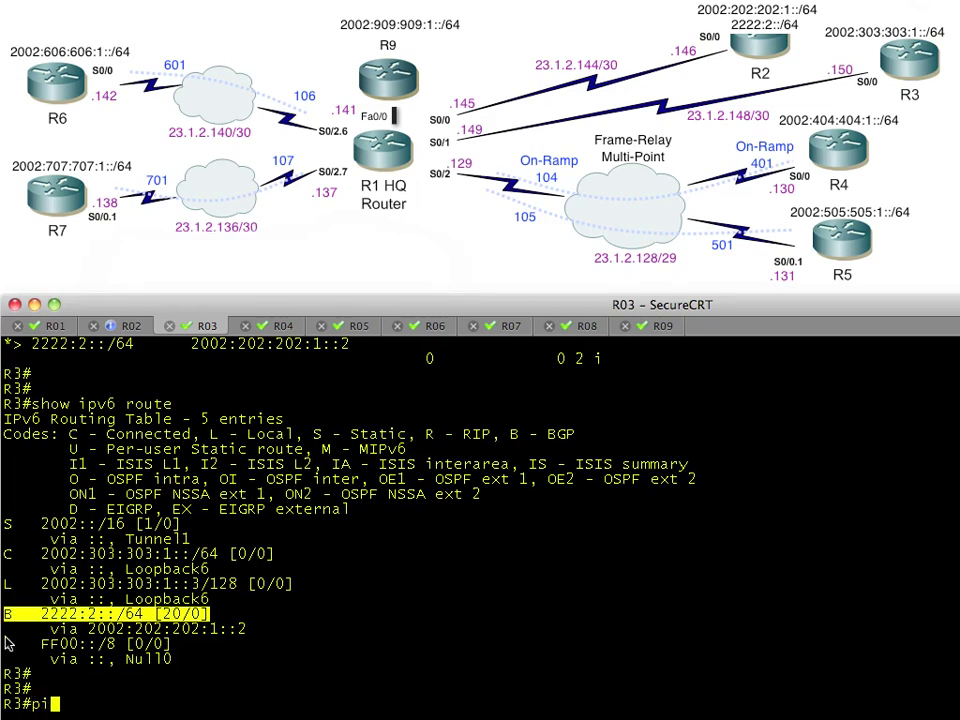
{"action": "type", "text": "ng 2222:2::2:"}
{"action": "key", "text": "Return"}
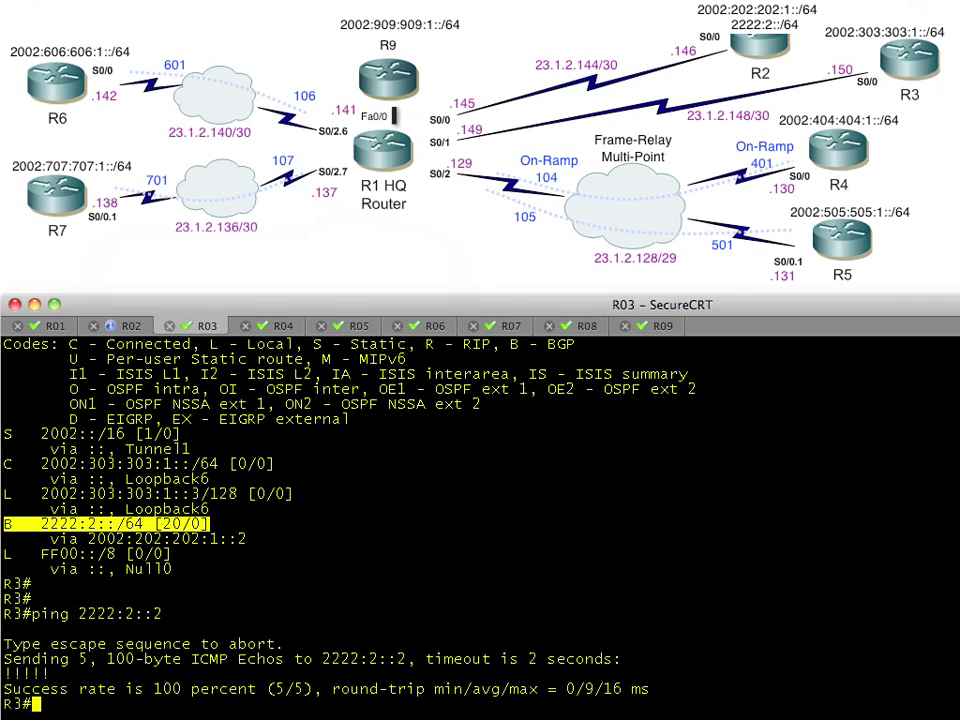
{"action": "key", "text": "Return"}
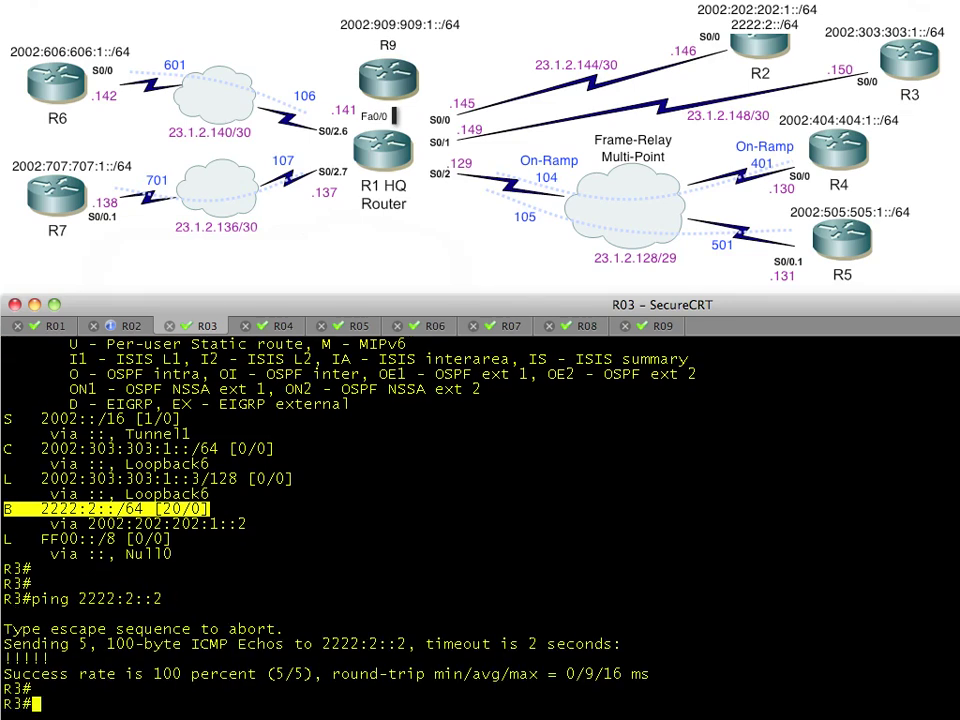
{"action": "key", "text": "Return"}
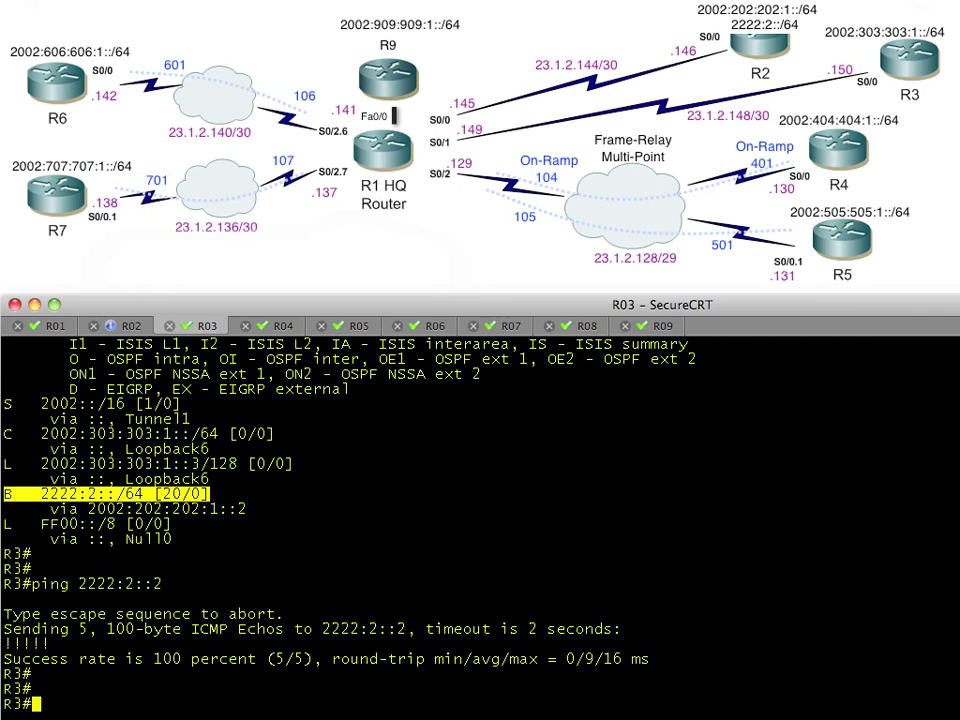